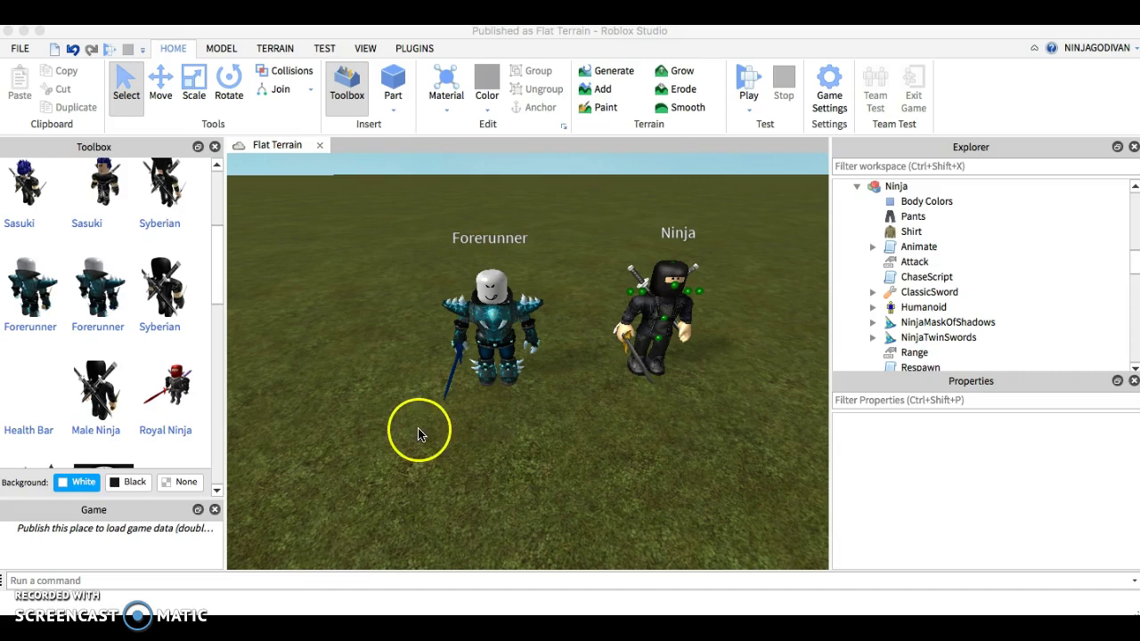
Nudge the Ninja model slightly in the viewport.
click(686, 361)
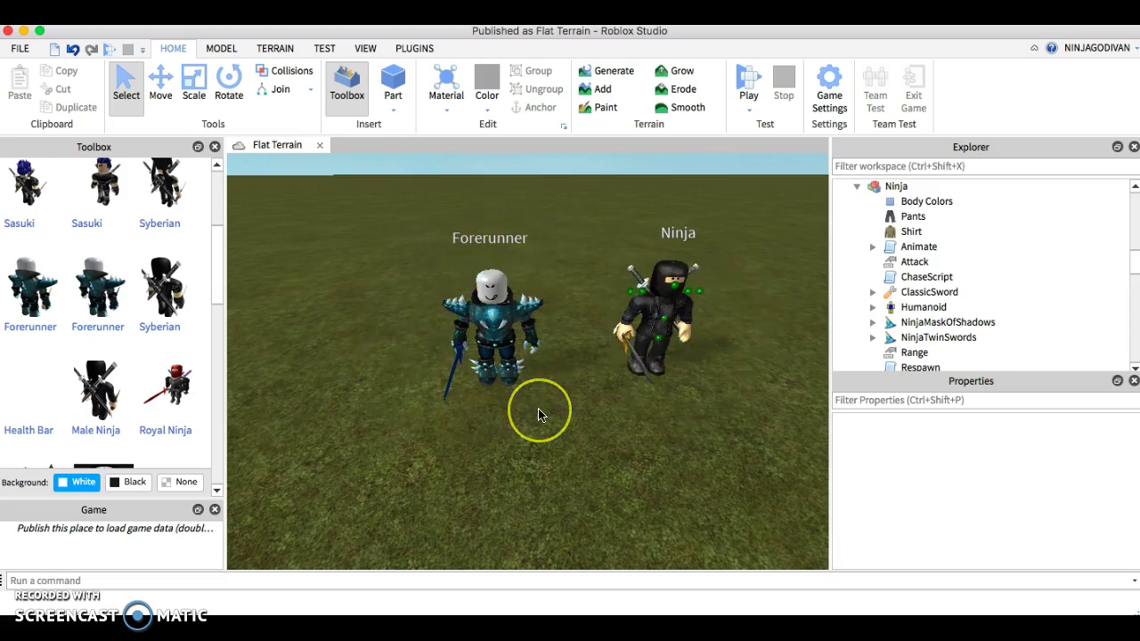
click(508, 337)
drag(681, 343, 646, 392)
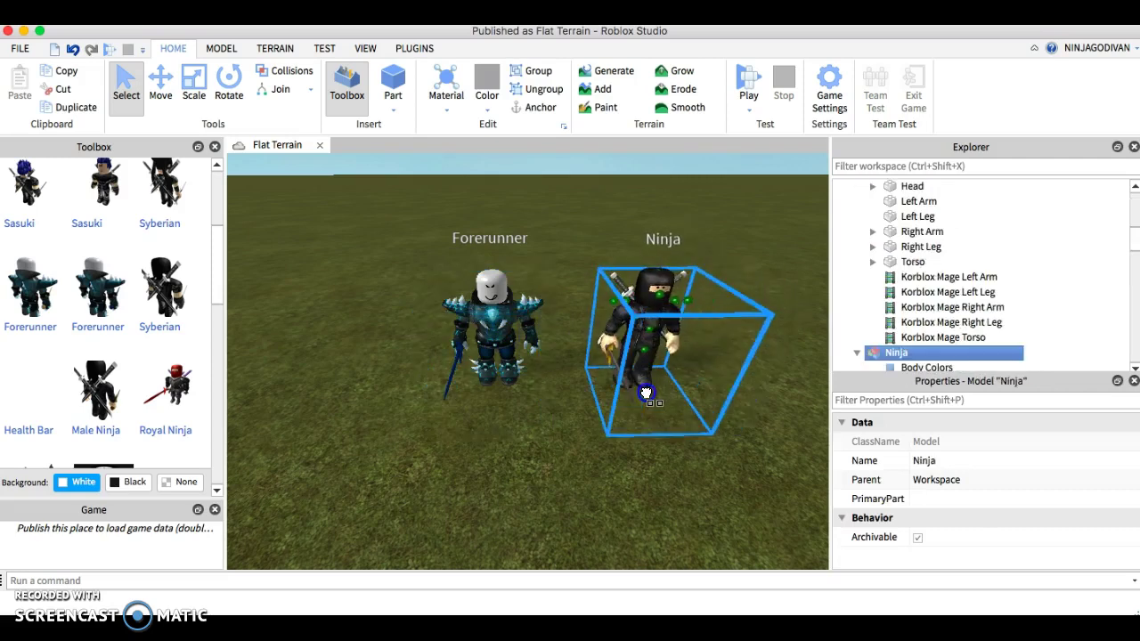
click(534, 402)
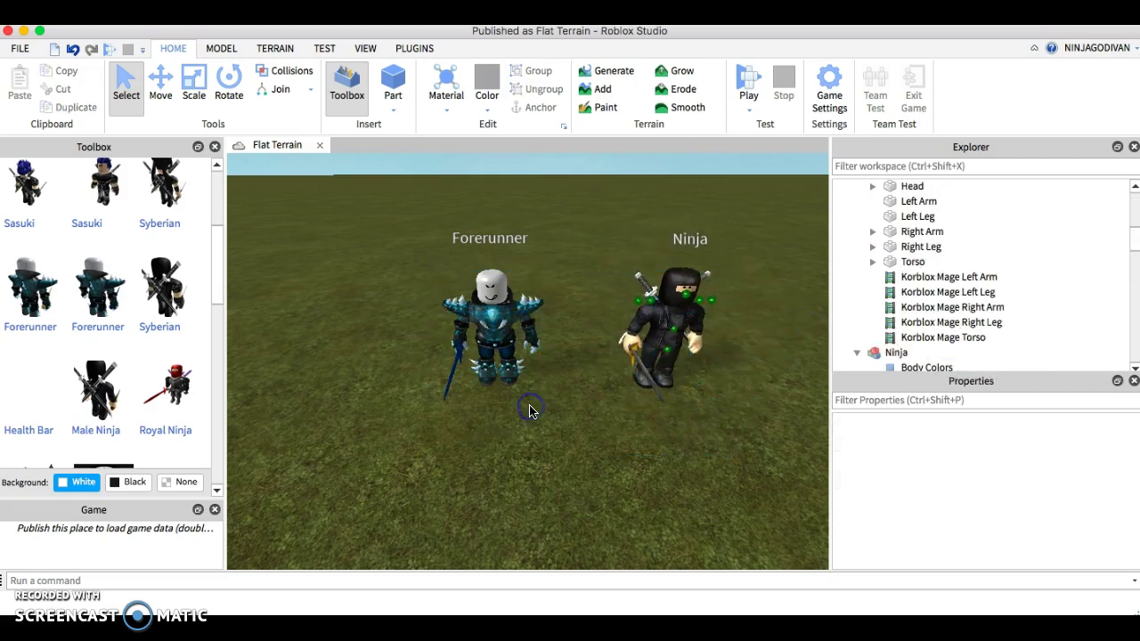
key(d)
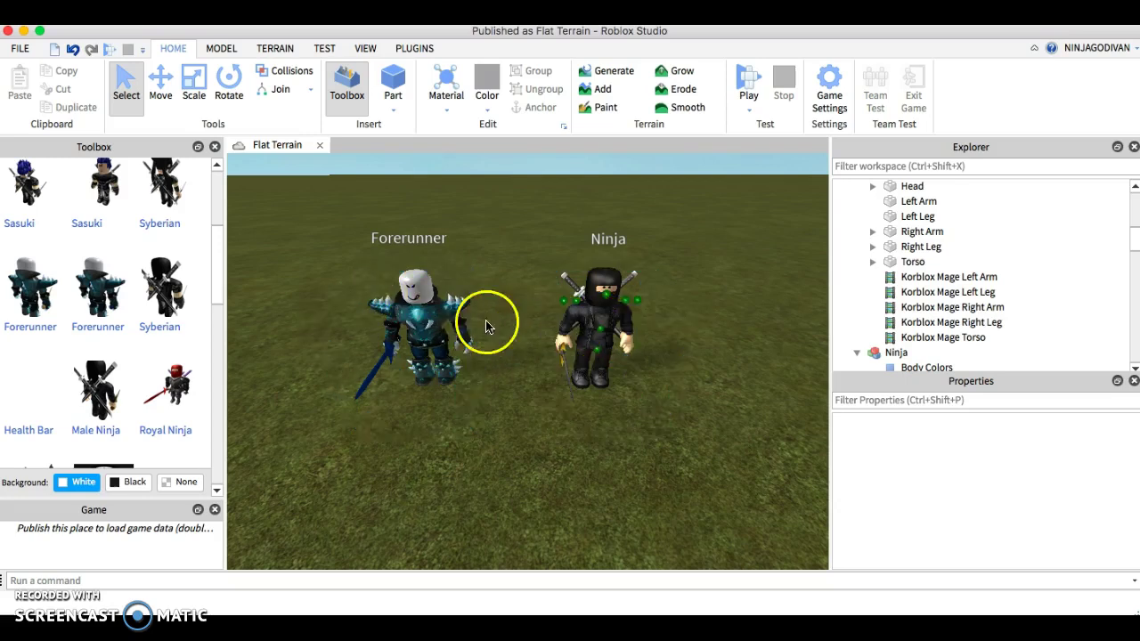
Browse Forerunner's and Ninja's contents in Explorer, including ChaseScript, ZombieScript and DamageTag.
click(372, 347)
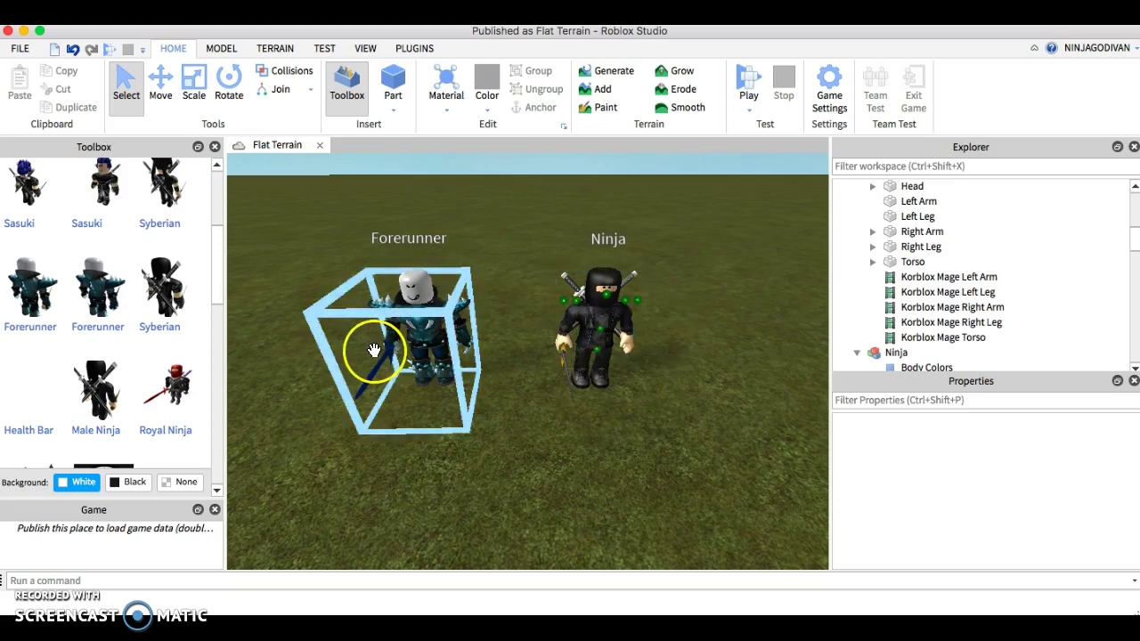
click(428, 344)
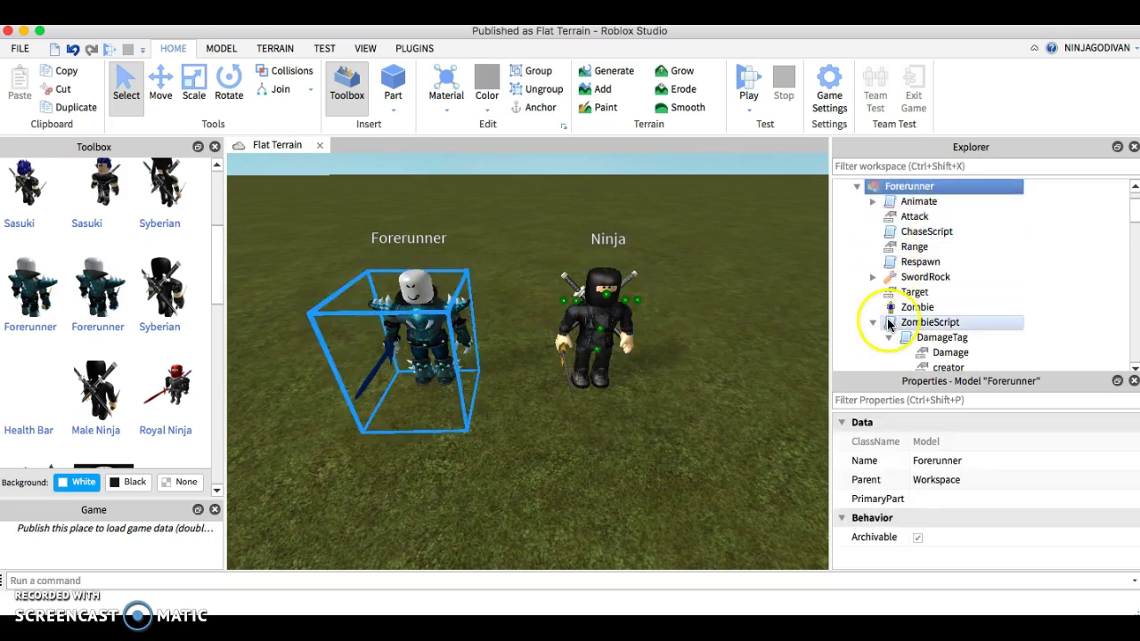
click(598, 338)
scroll(865, 300, down, 5)
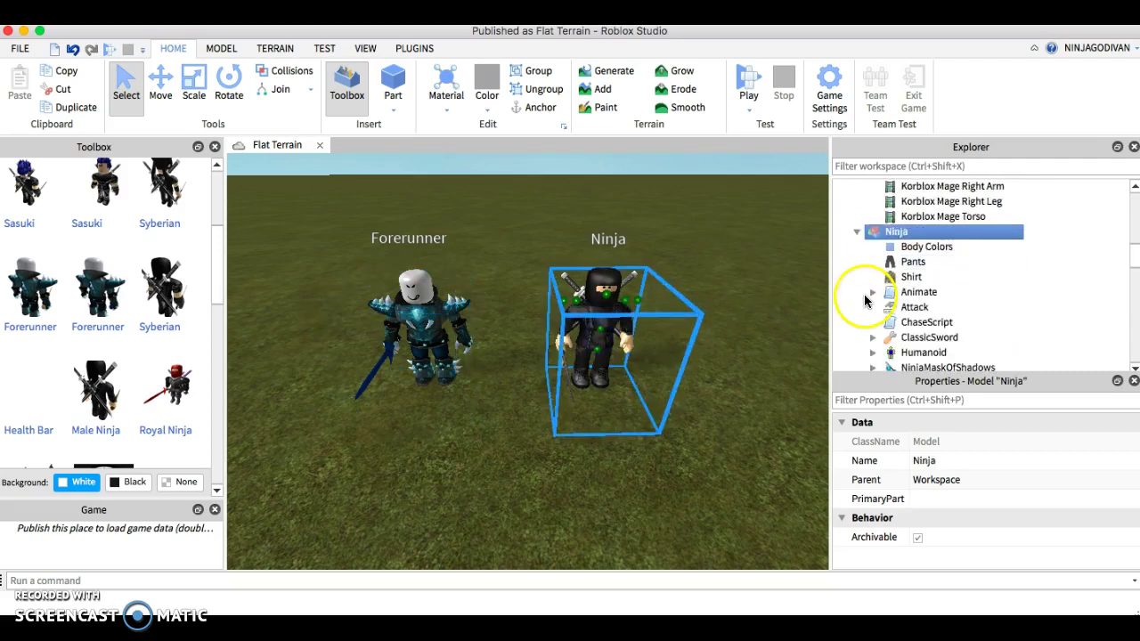
scroll(878, 293, down, 2)
click(432, 332)
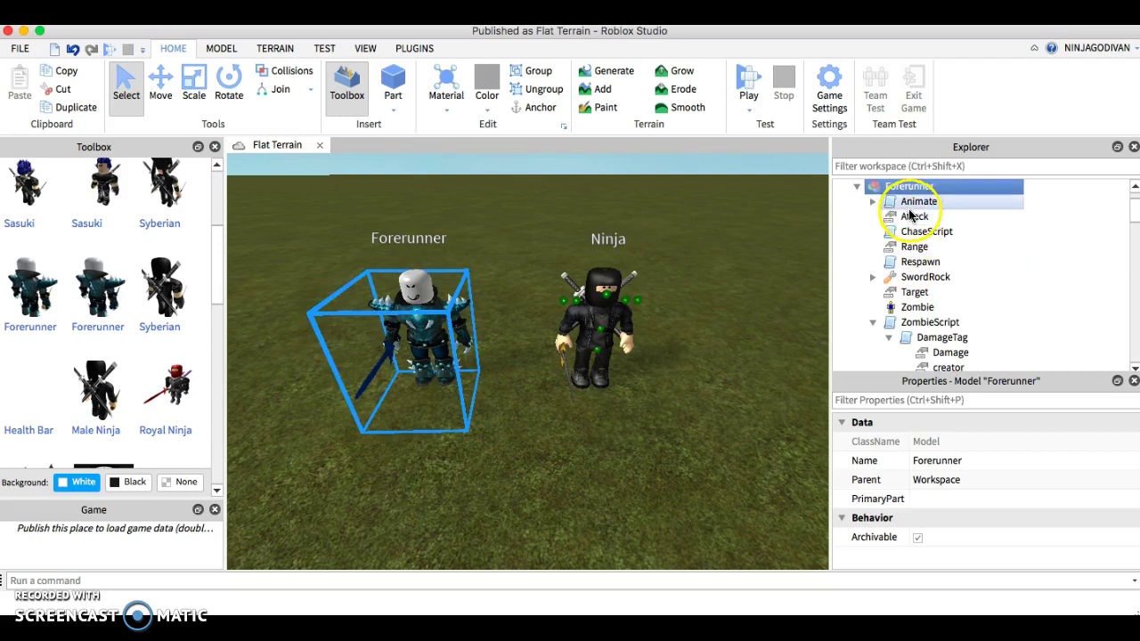
scroll(913, 254, down, 1)
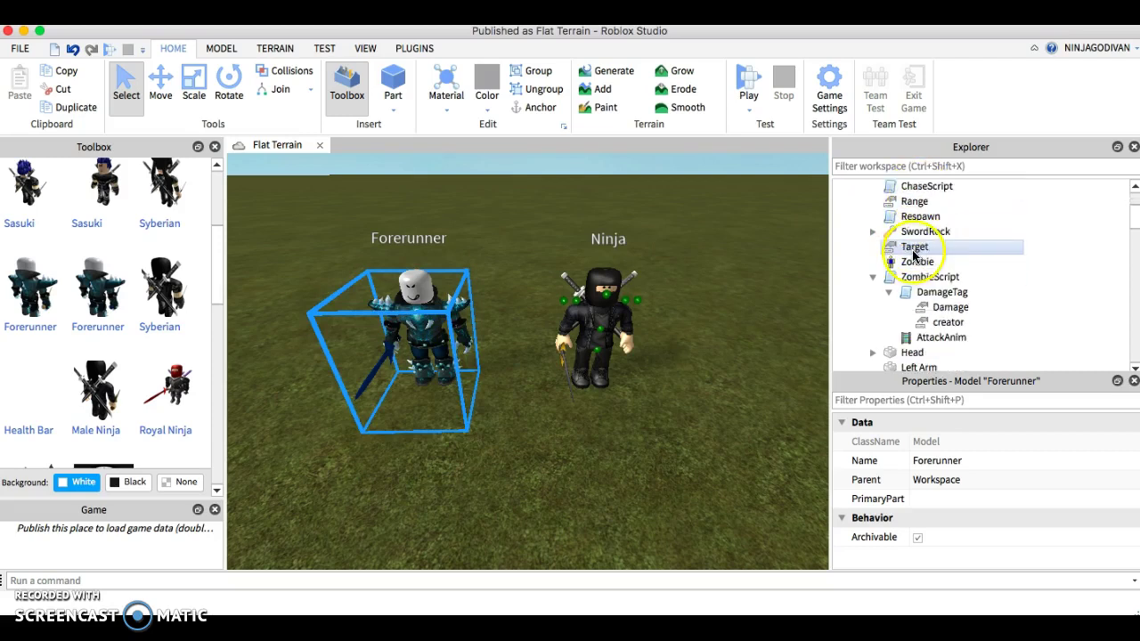
click(611, 347)
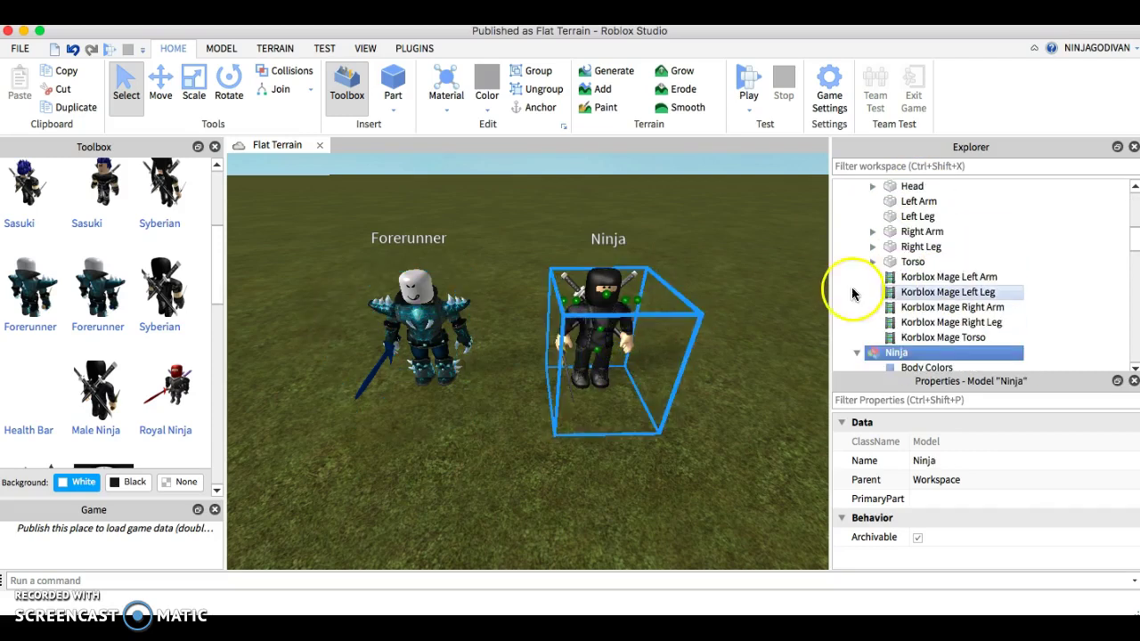
scroll(927, 249, down, 2)
scroll(945, 326, down, 1)
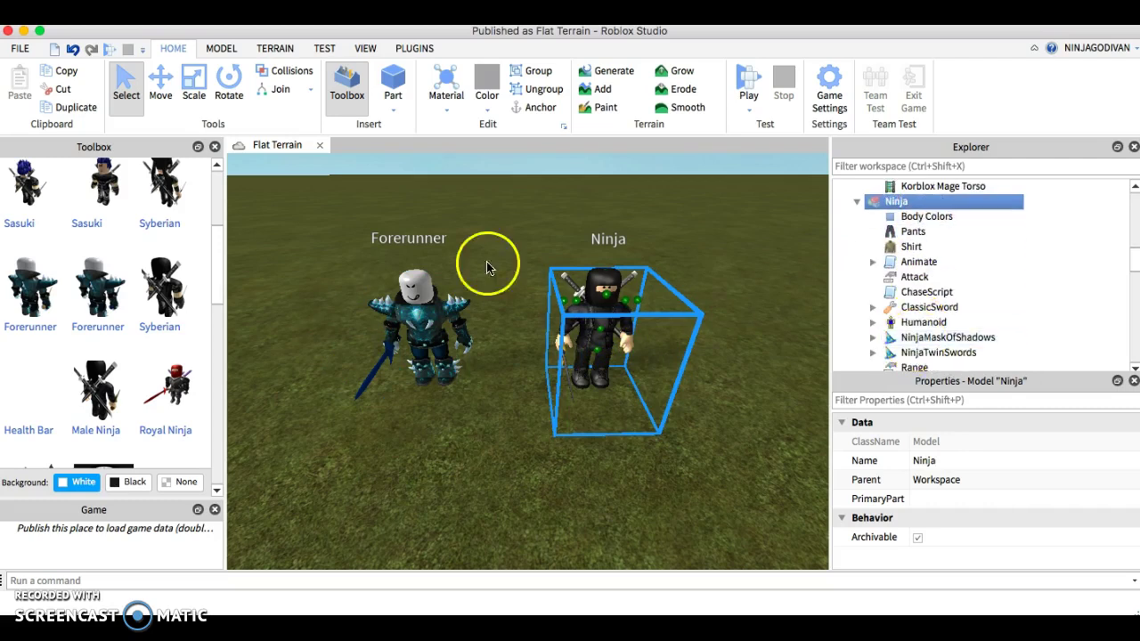
Run a quick simulation without a player character, then stop it.
click(497, 259)
click(227, 48)
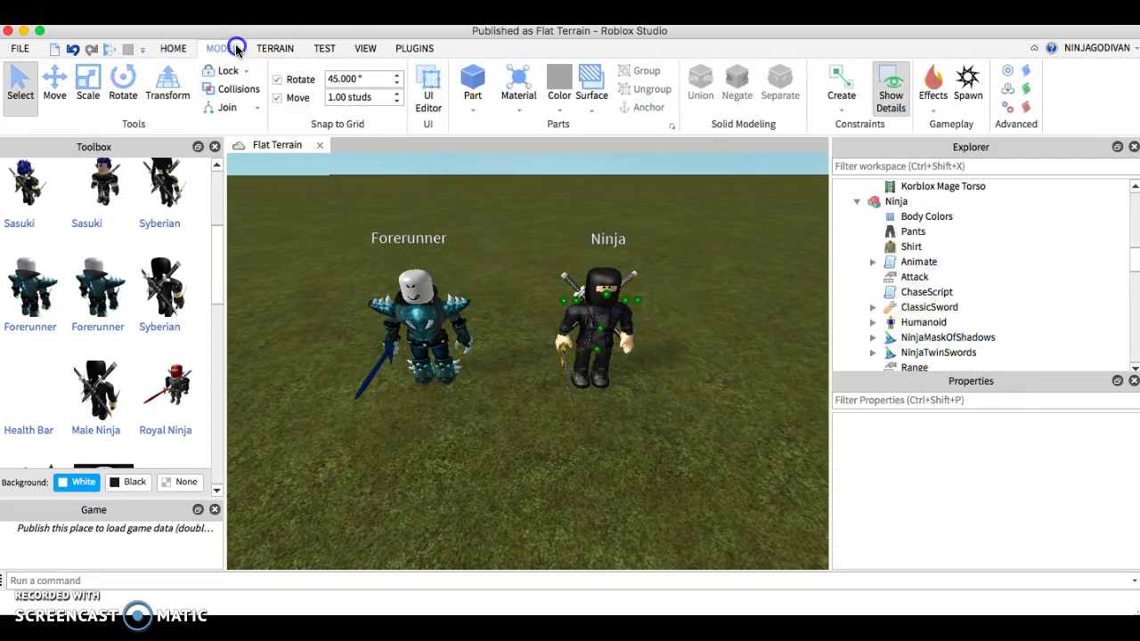
click(320, 48)
click(21, 109)
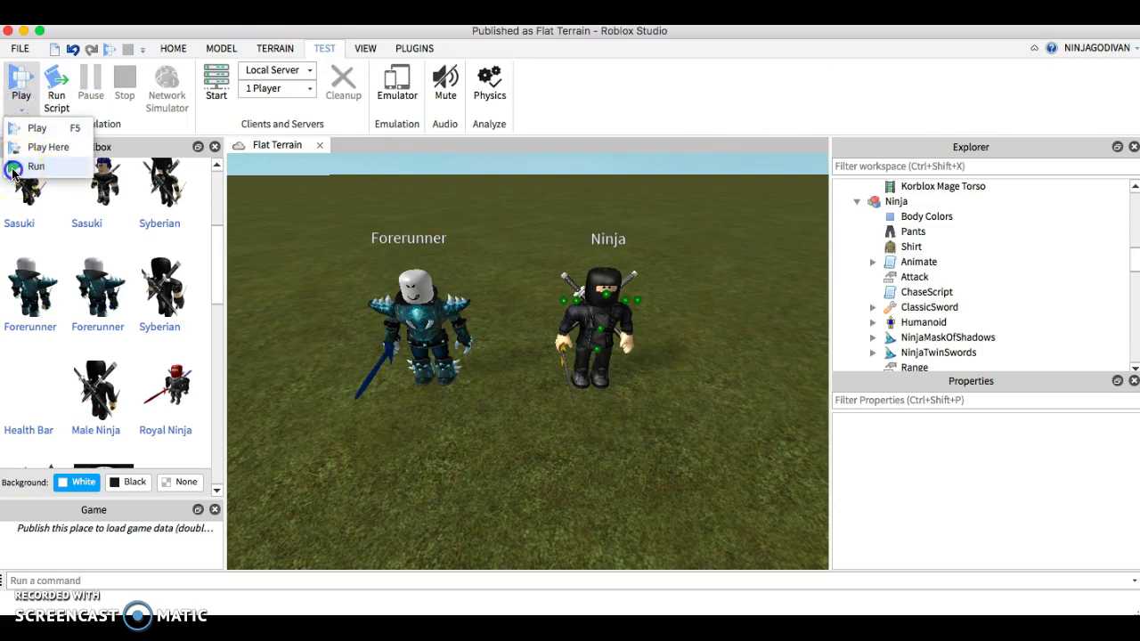
click(31, 166)
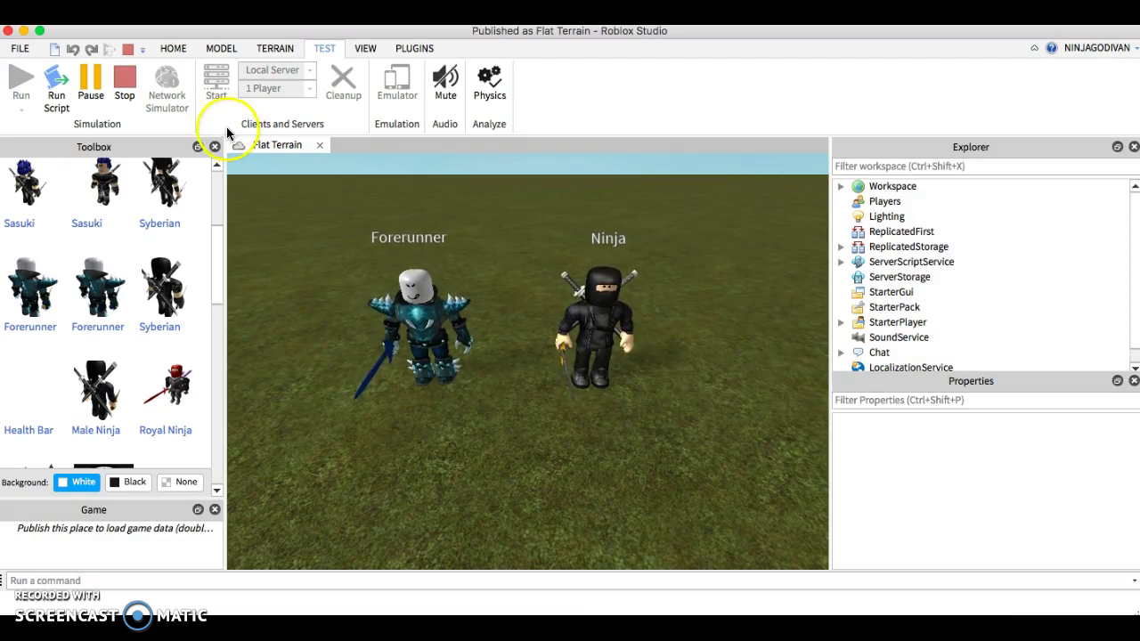
click(125, 81)
click(363, 276)
Lift Forerunner and Ninja slightly above the ground and run the simulation again.
drag(363, 276, 677, 409)
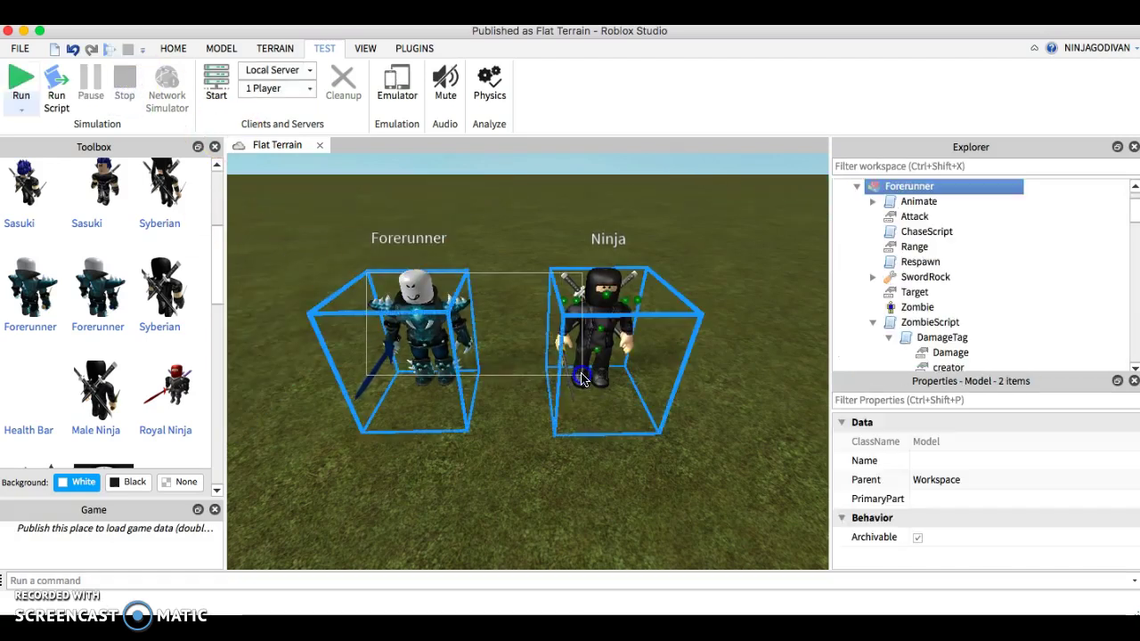
drag(505, 250, 509, 233)
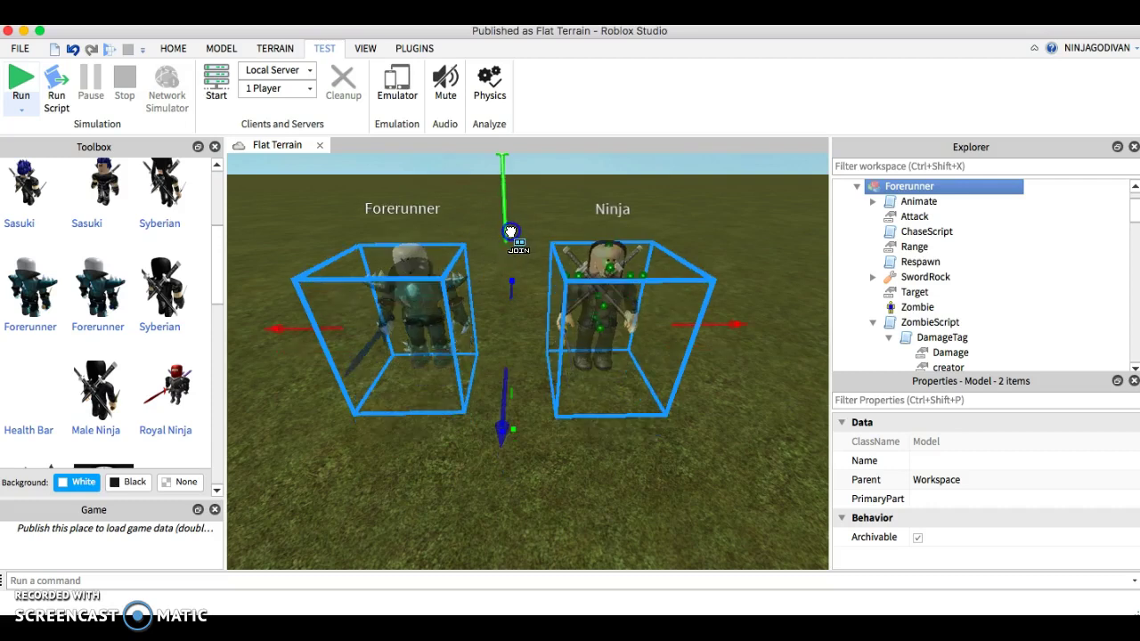
click(23, 80)
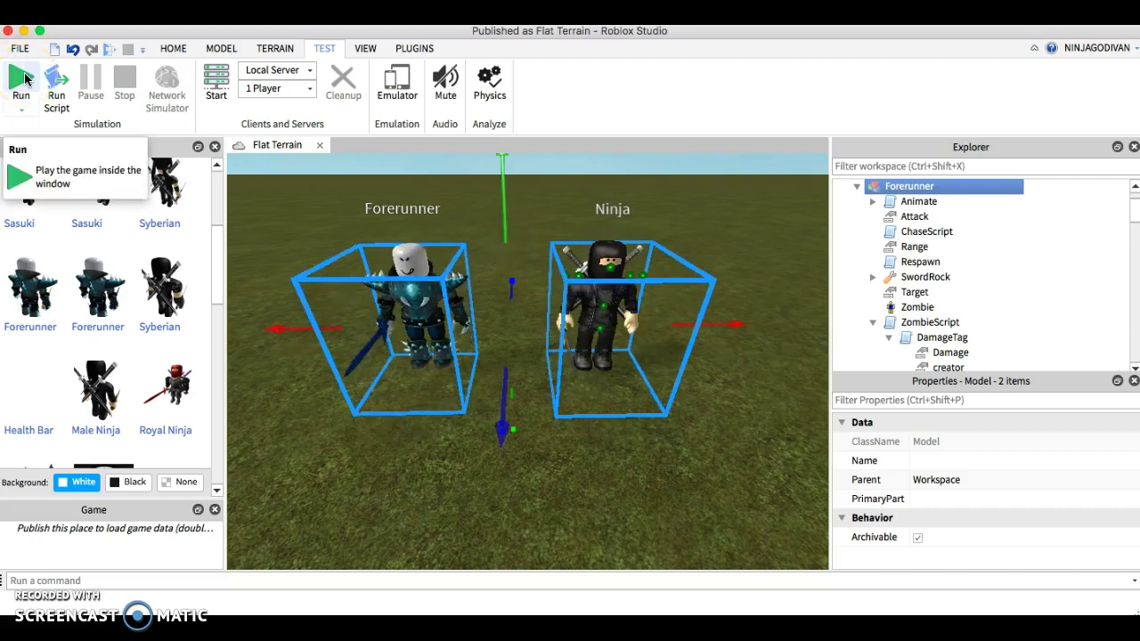
click(26, 80)
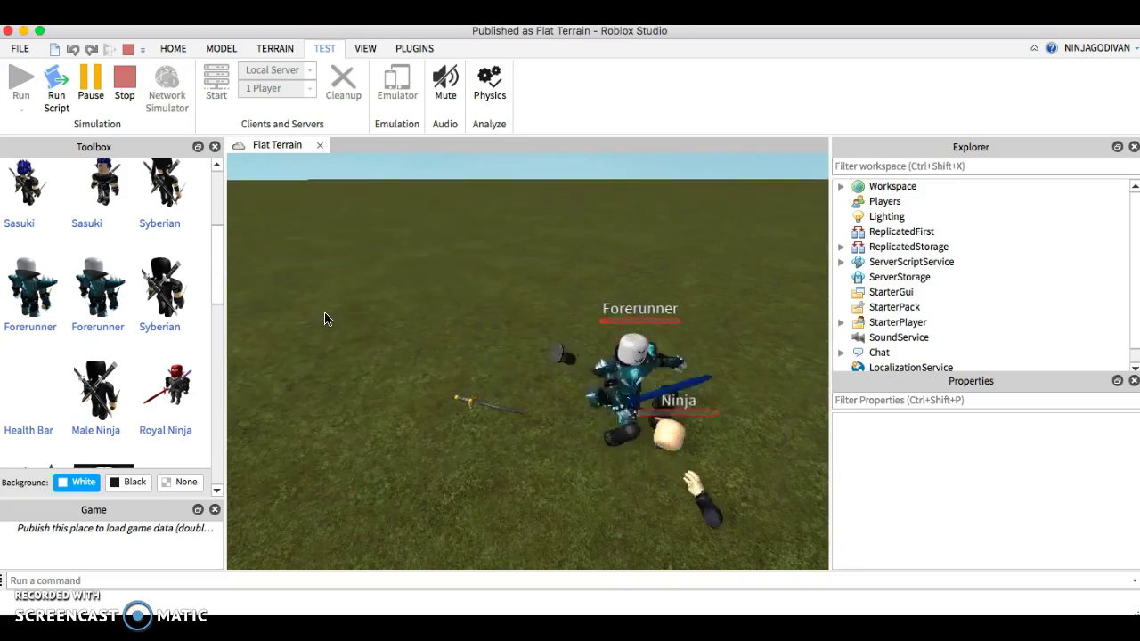
click(255, 214)
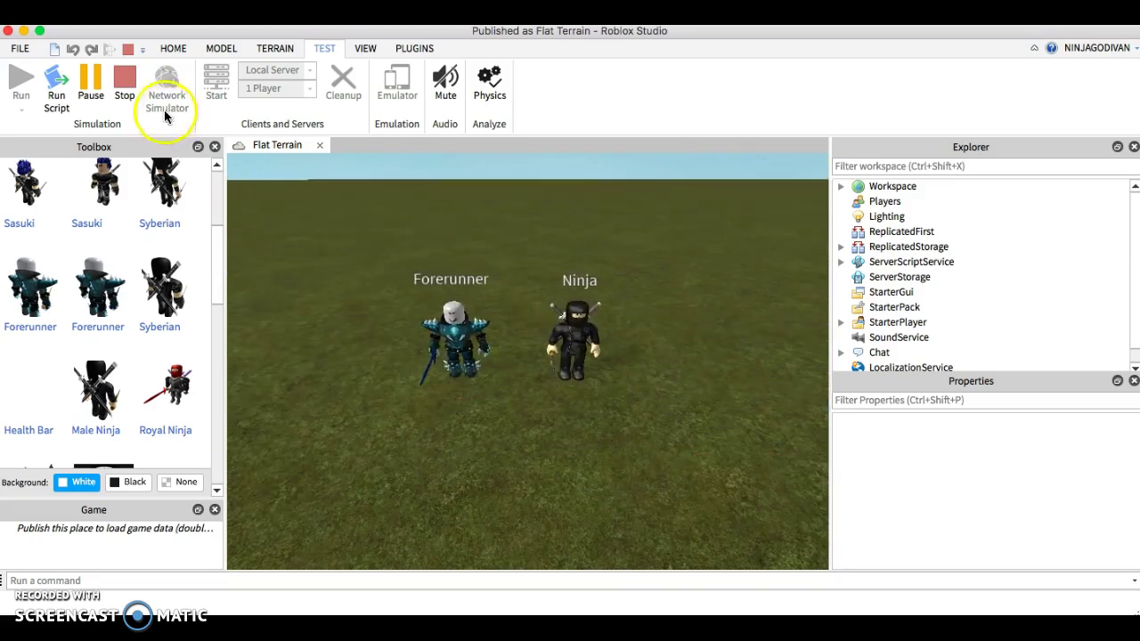
Stop the simulation and inspect the Forerunner's Zombie humanoid properties.
click(125, 82)
click(341, 275)
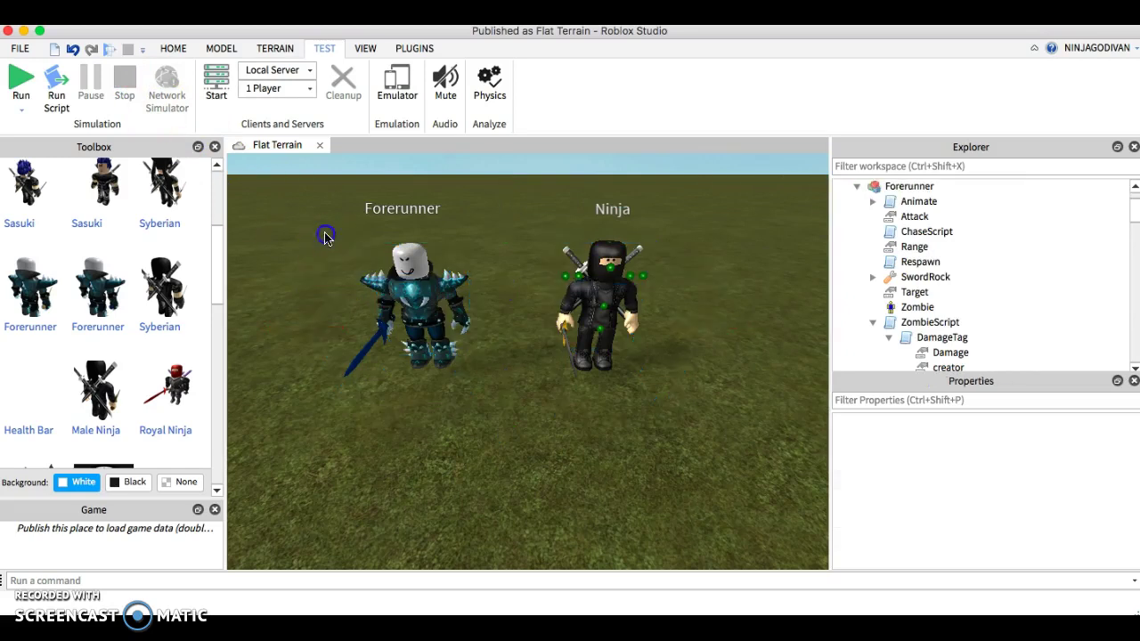
key(a)
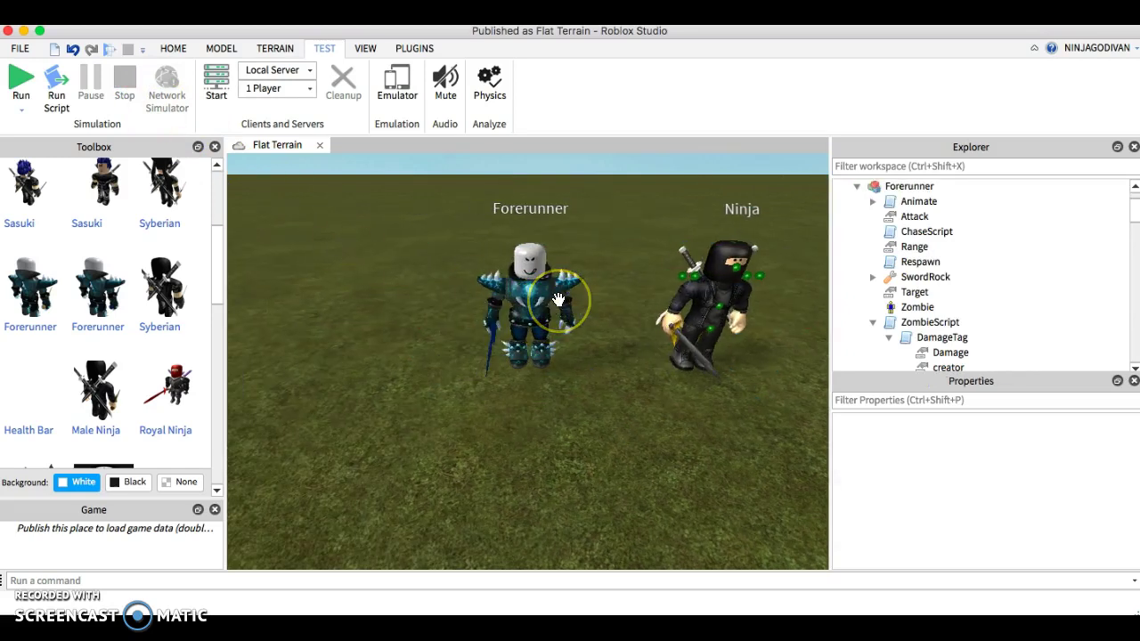
click(541, 295)
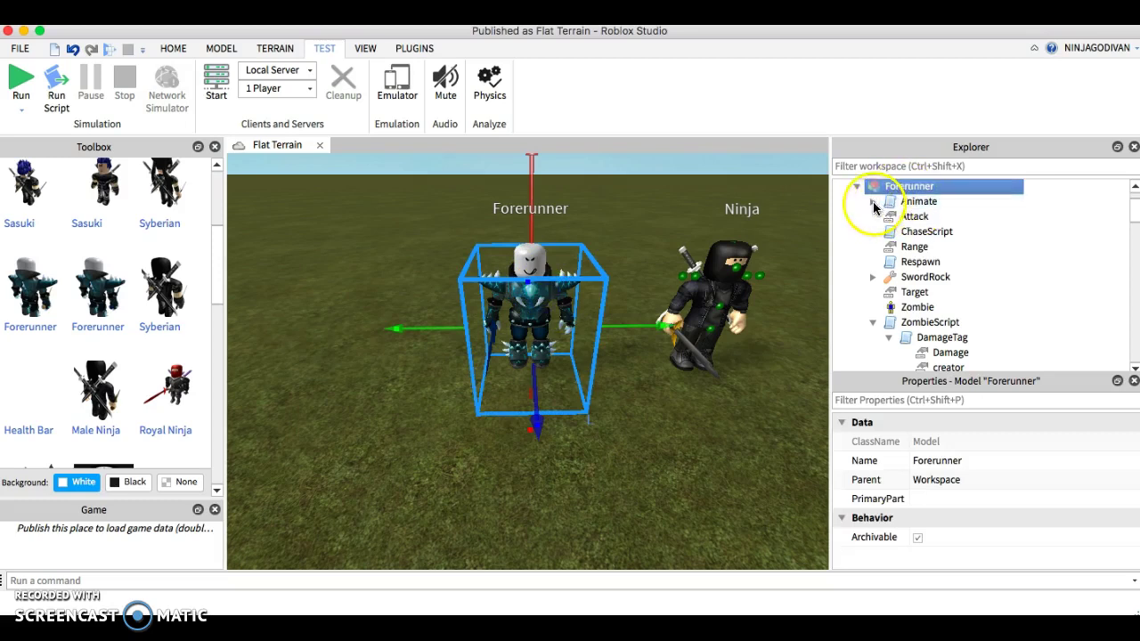
click(912, 322)
click(912, 310)
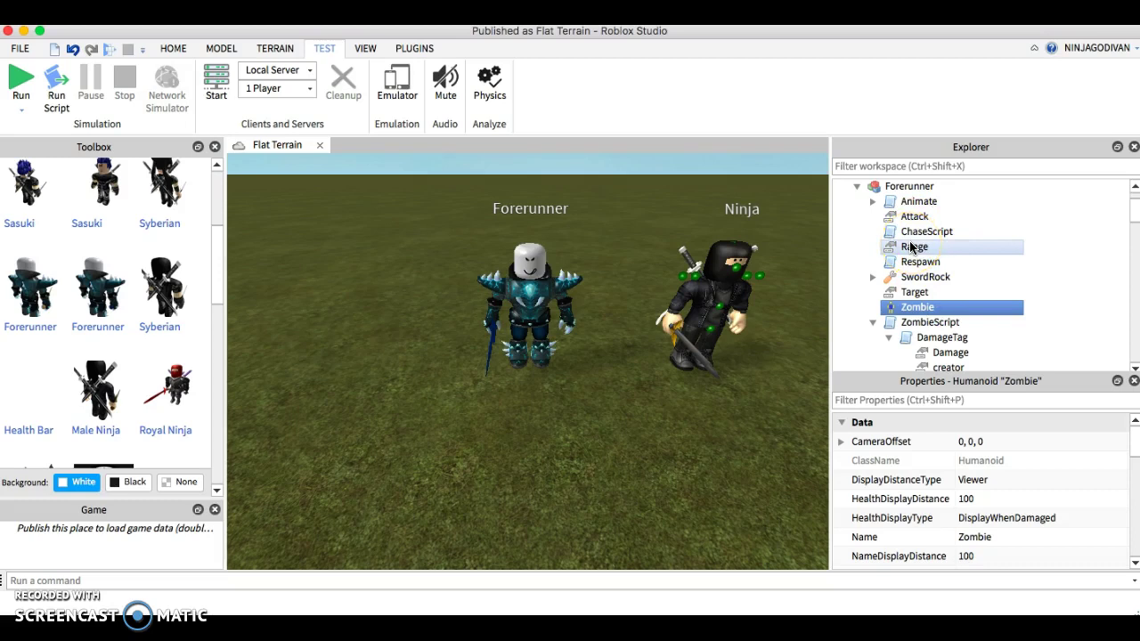
Select the Ninja, then reselect the Forerunner NPC model.
click(605, 238)
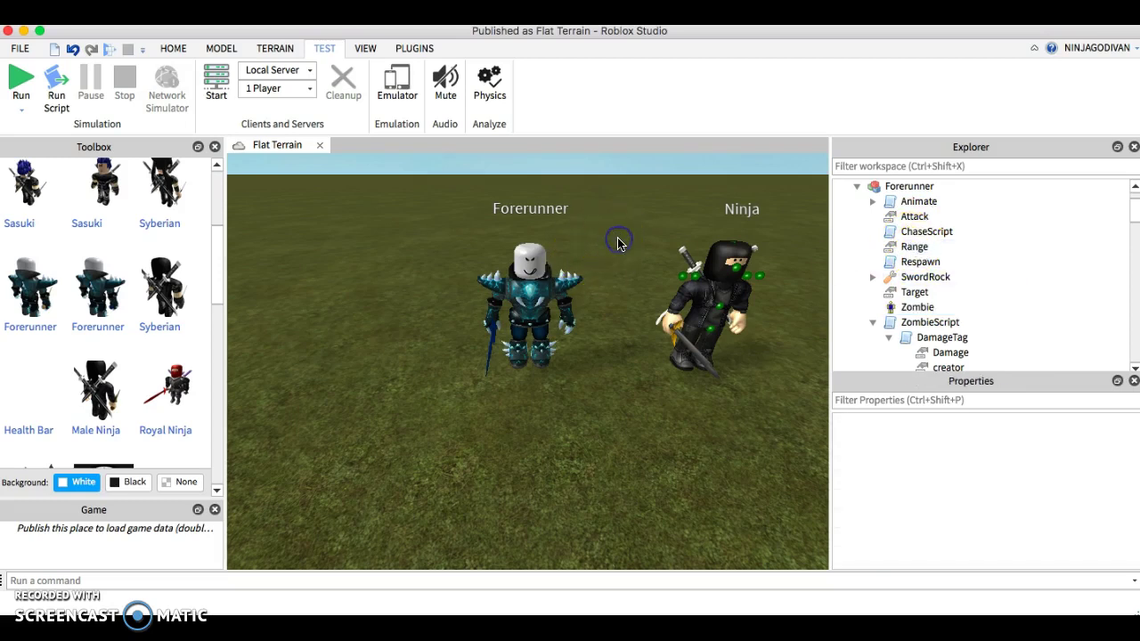
click(498, 368)
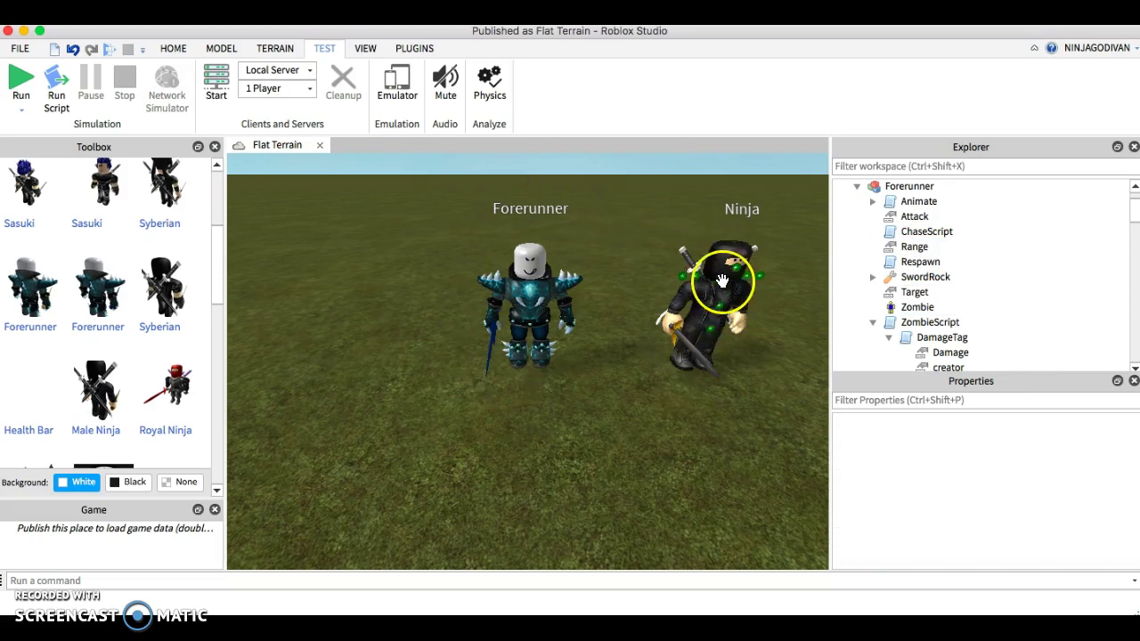
click(725, 306)
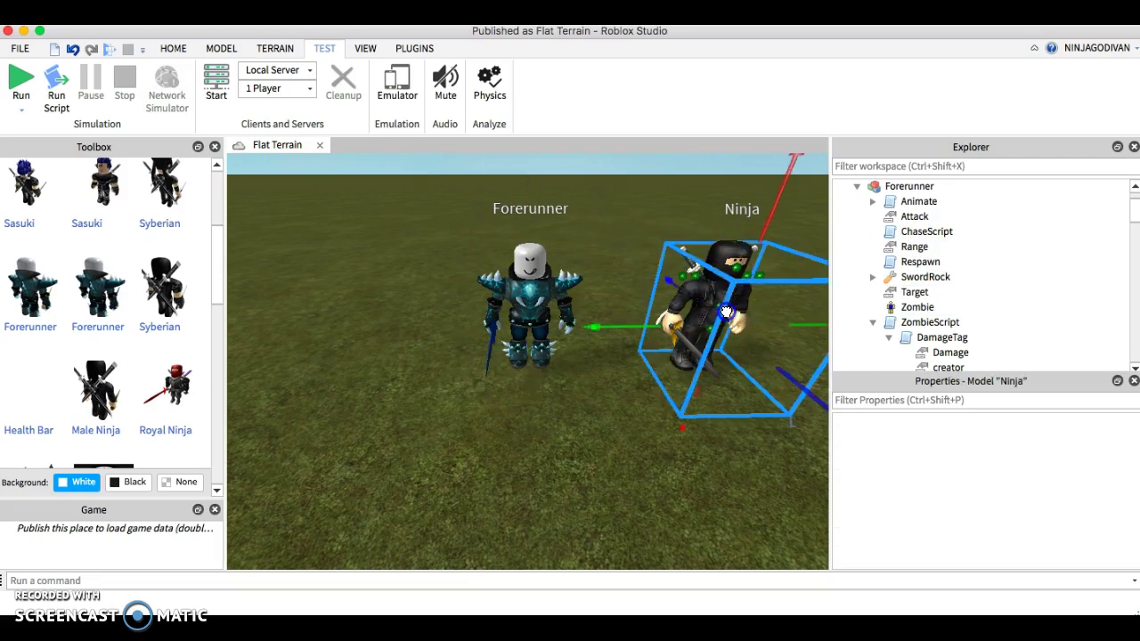
click(730, 258)
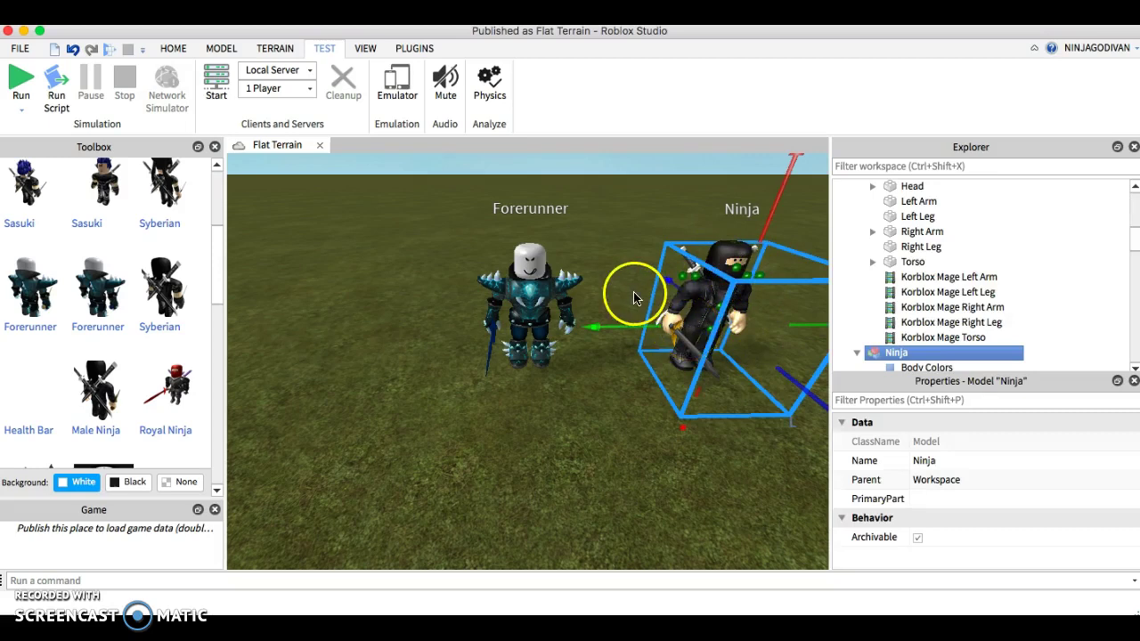
click(545, 295)
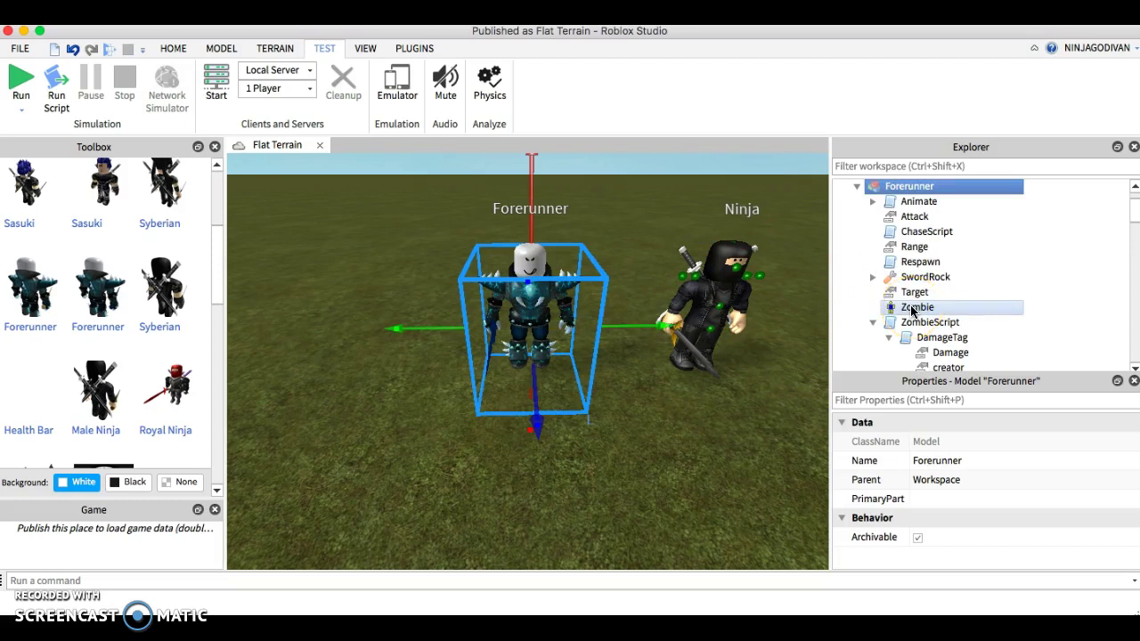
double_click(927, 231)
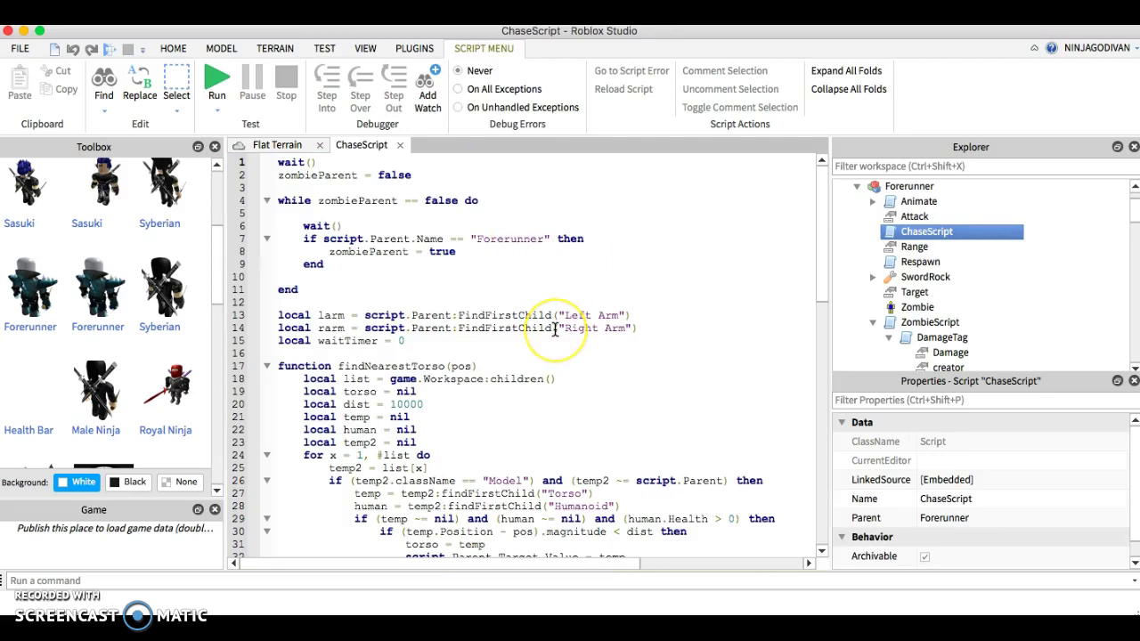
scroll(554, 329, down, 1)
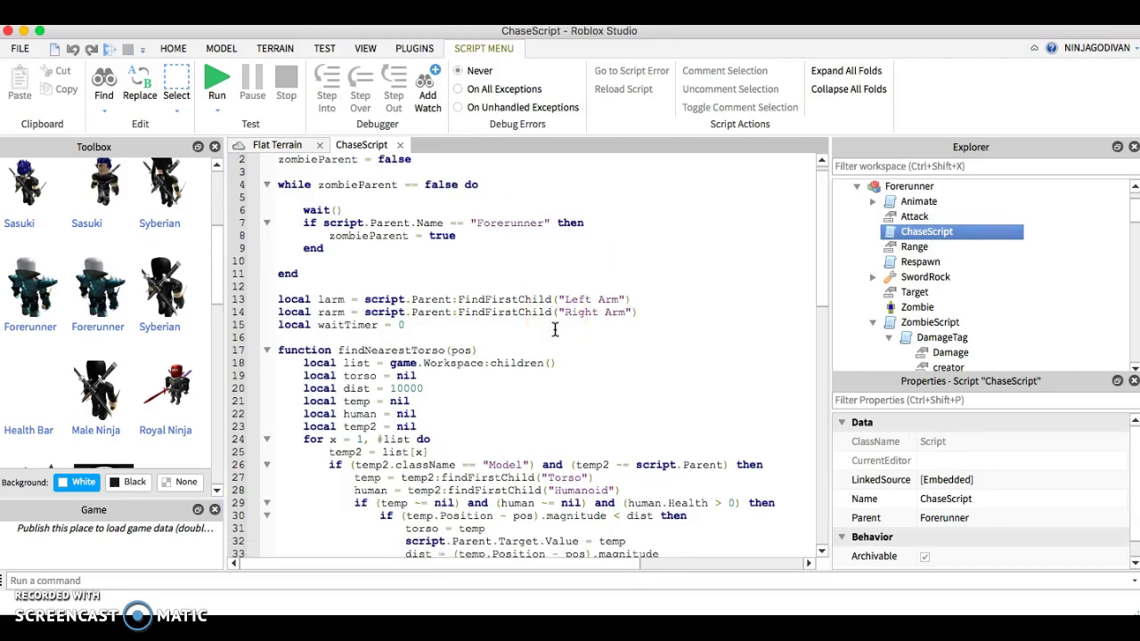
scroll(575, 446, down, 4)
scroll(574, 425, down, 4)
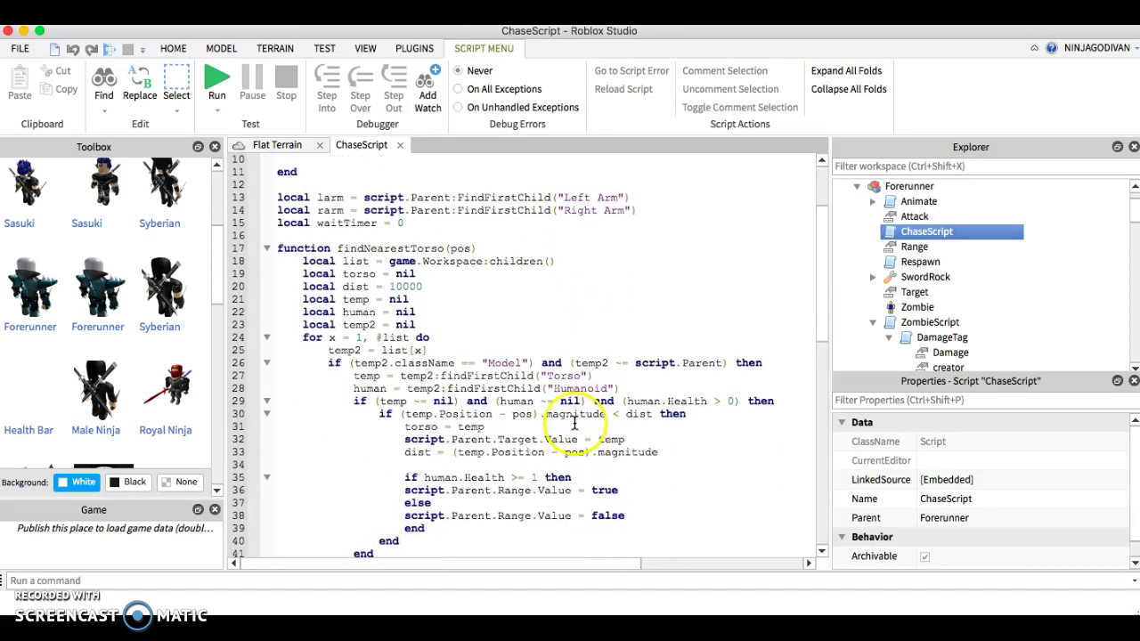
triple_click(538, 392)
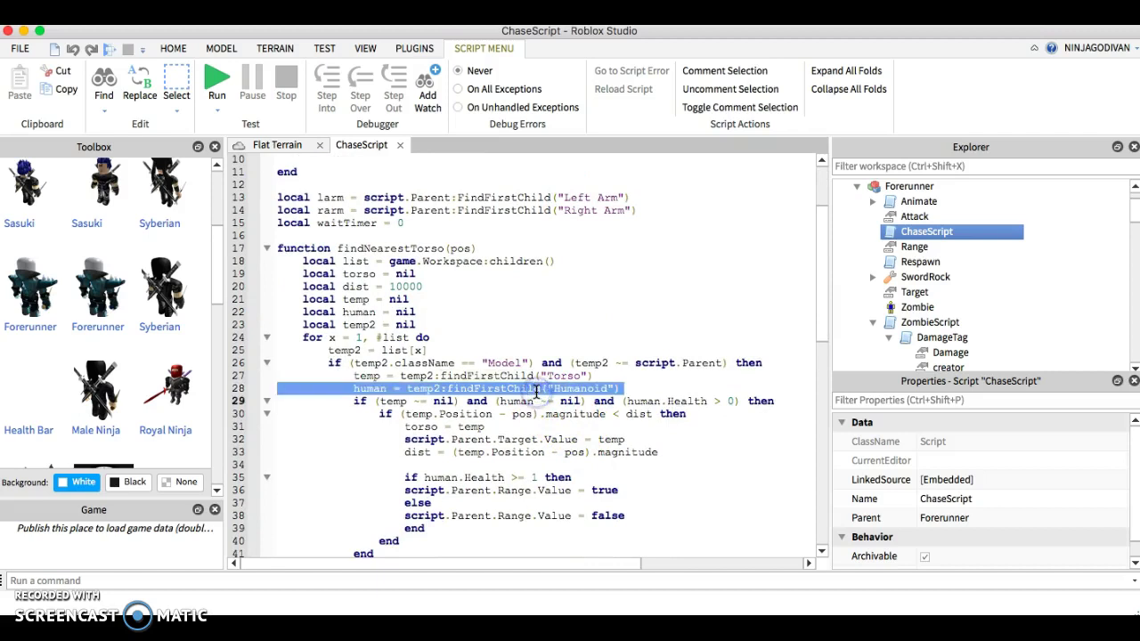
click(525, 392)
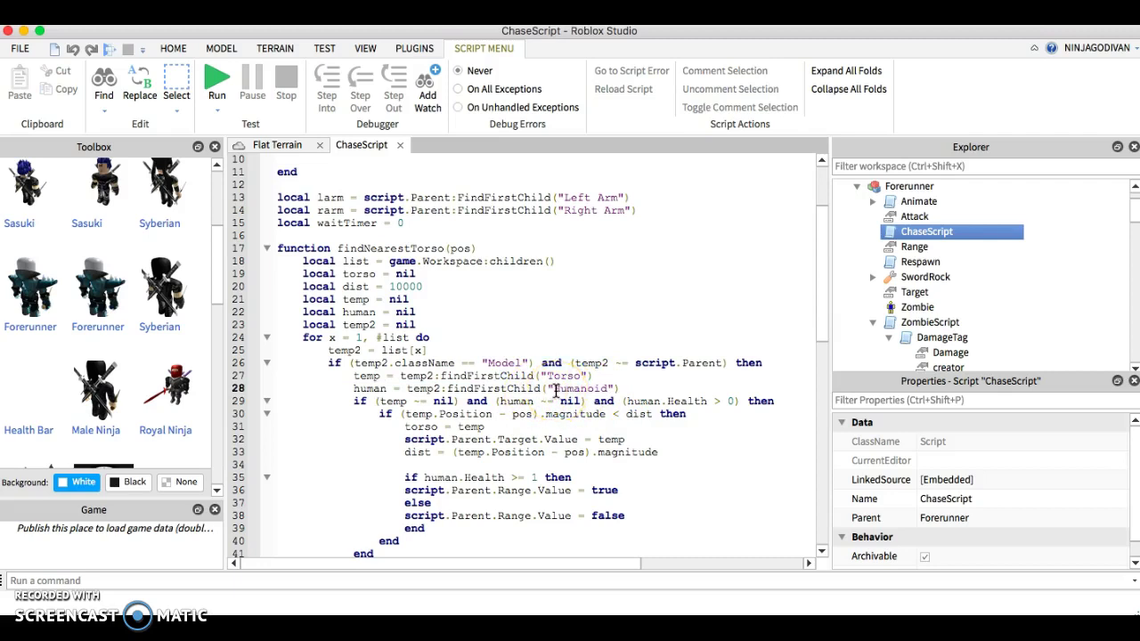
click(400, 145)
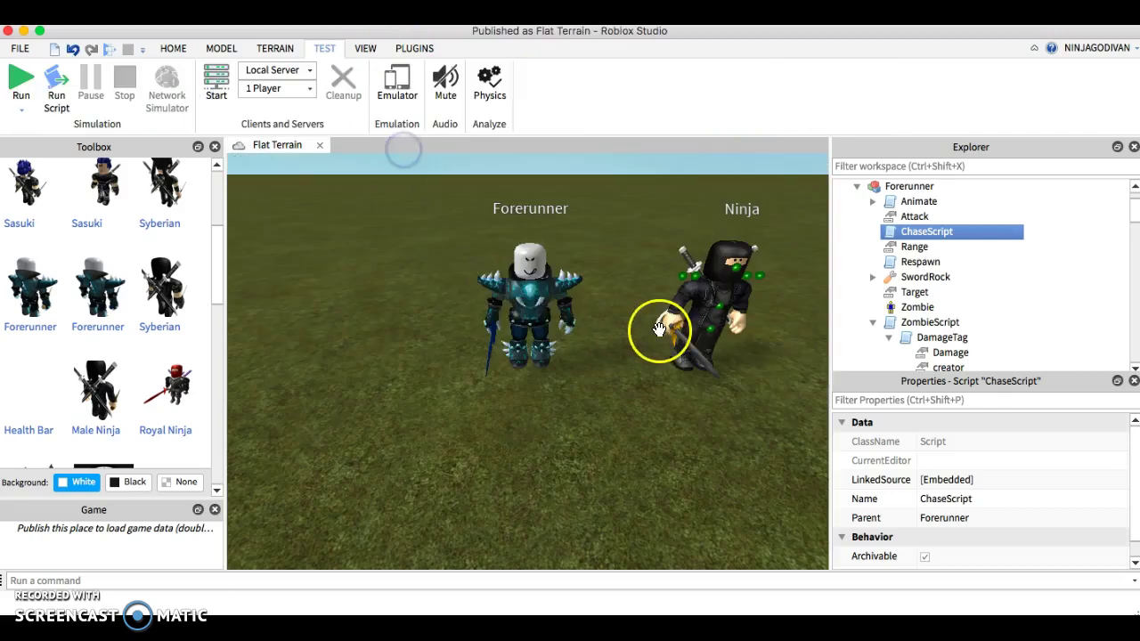
click(660, 328)
scroll(890, 347, down, 3)
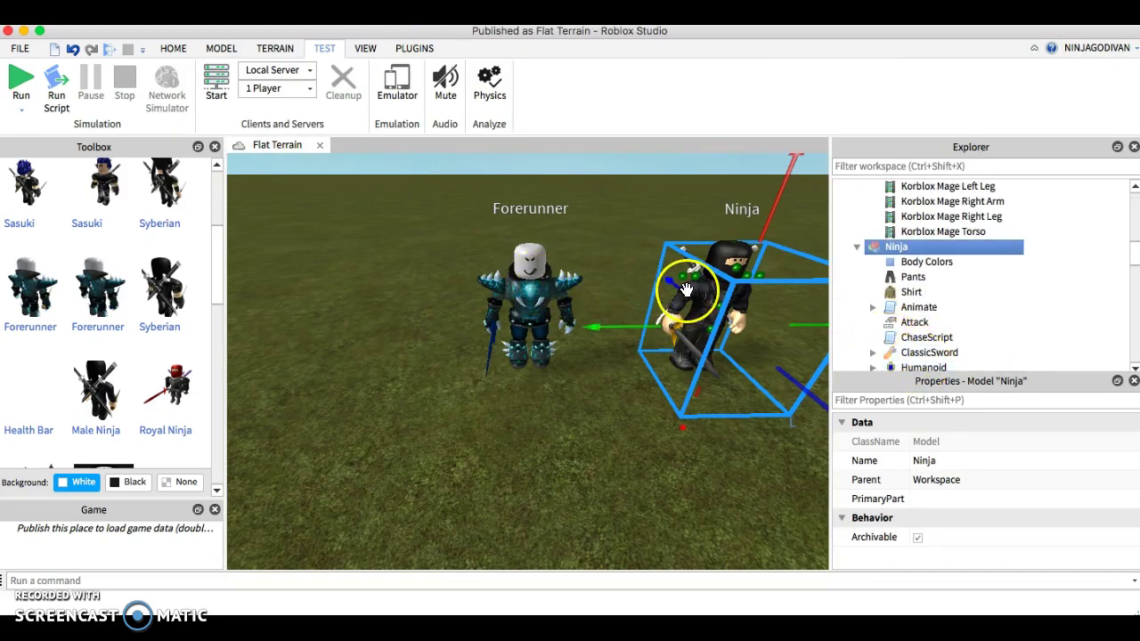
click(558, 313)
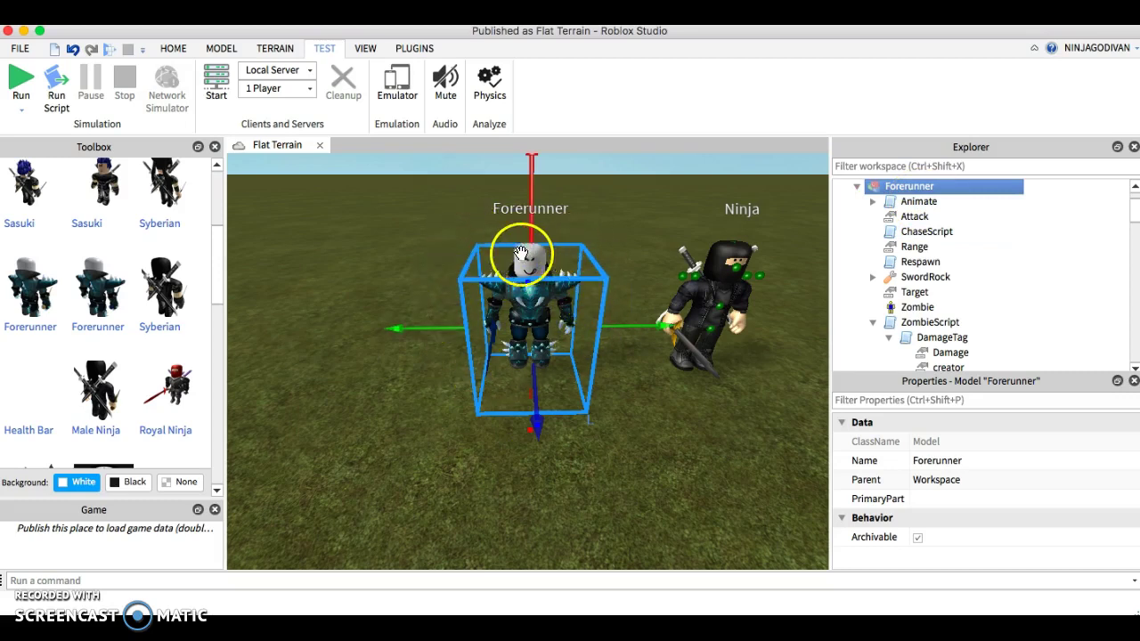
double_click(941, 203)
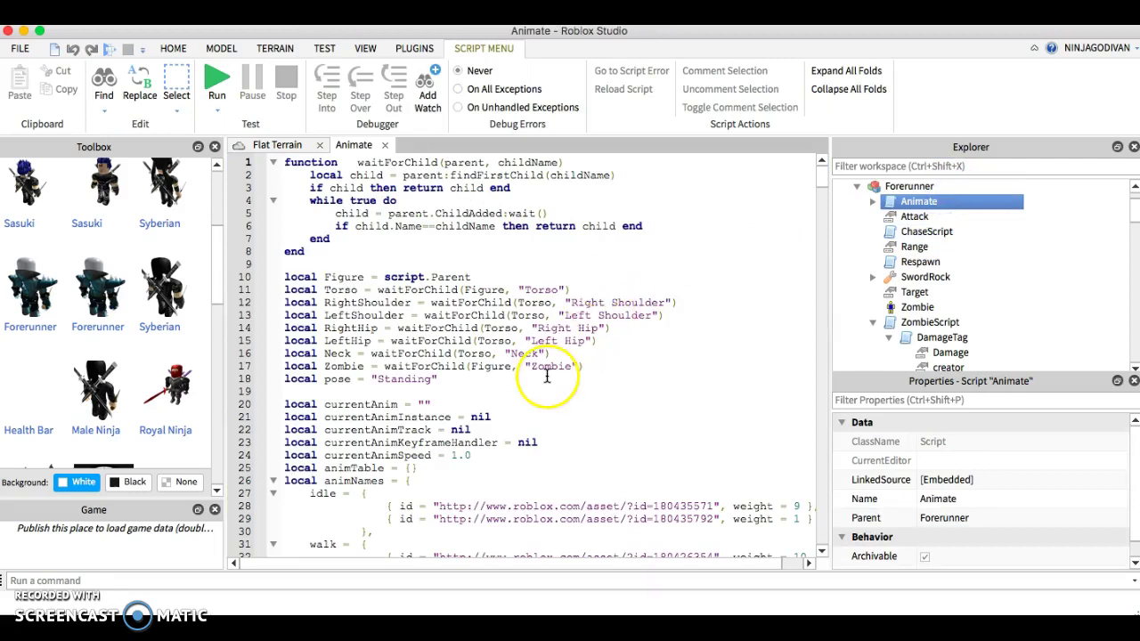
scroll(543, 373, down, 2)
scroll(545, 374, down, 2)
scroll(547, 376, up, 4)
scroll(547, 376, right, 1)
click(589, 383)
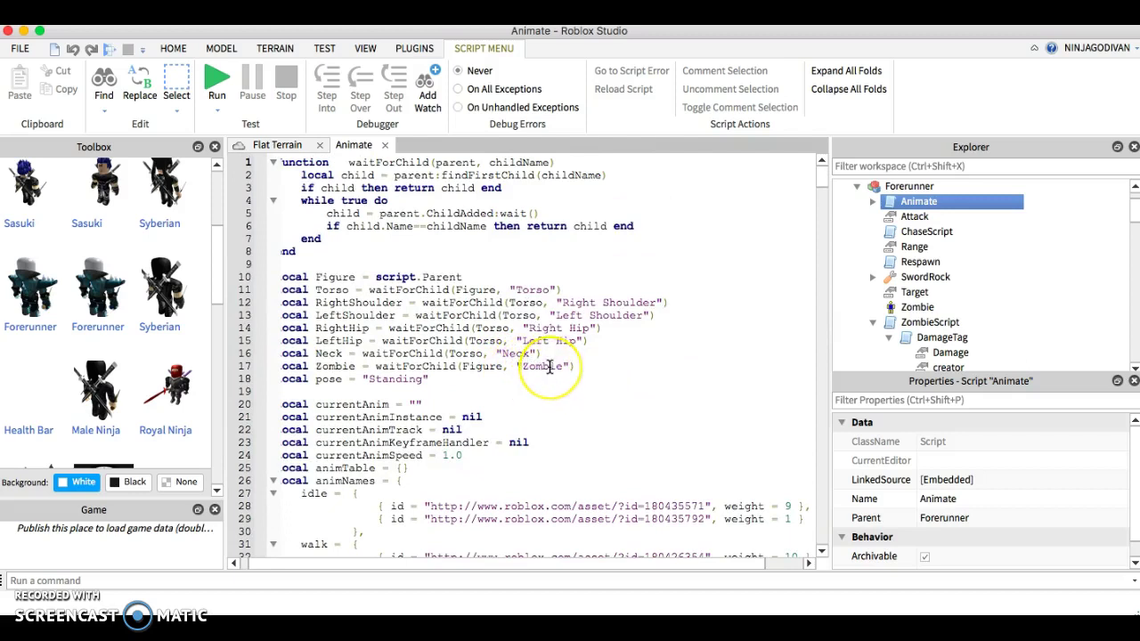
scroll(550, 368, down, 10)
scroll(550, 368, down, 10)
scroll(550, 368, right, 3)
scroll(549, 368, down, 10)
scroll(550, 368, left, 3)
scroll(550, 368, down, 10)
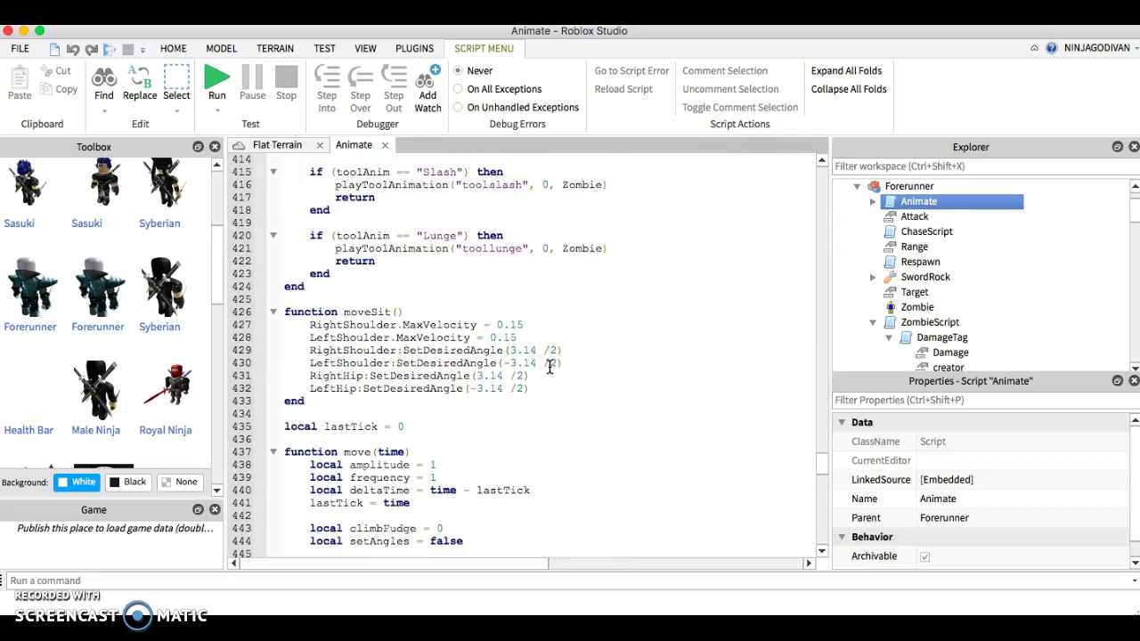
scroll(547, 361, down, 1)
click(504, 319)
scroll(504, 319, up, 5)
scroll(504, 319, up, 1)
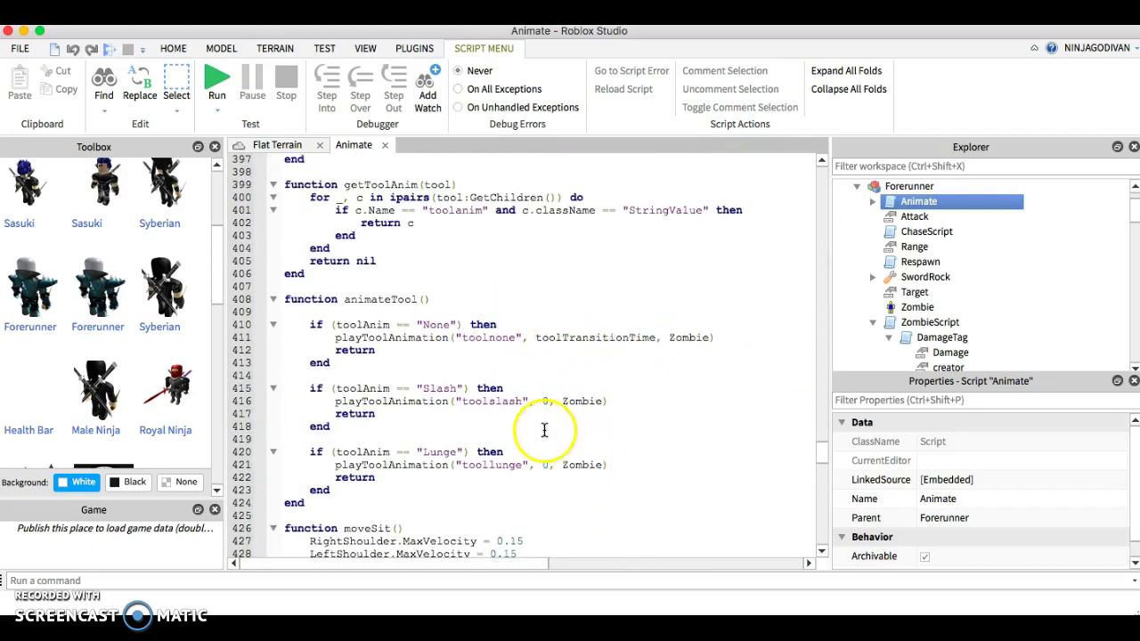
scroll(725, 258, up, 7)
scroll(726, 257, up, 15)
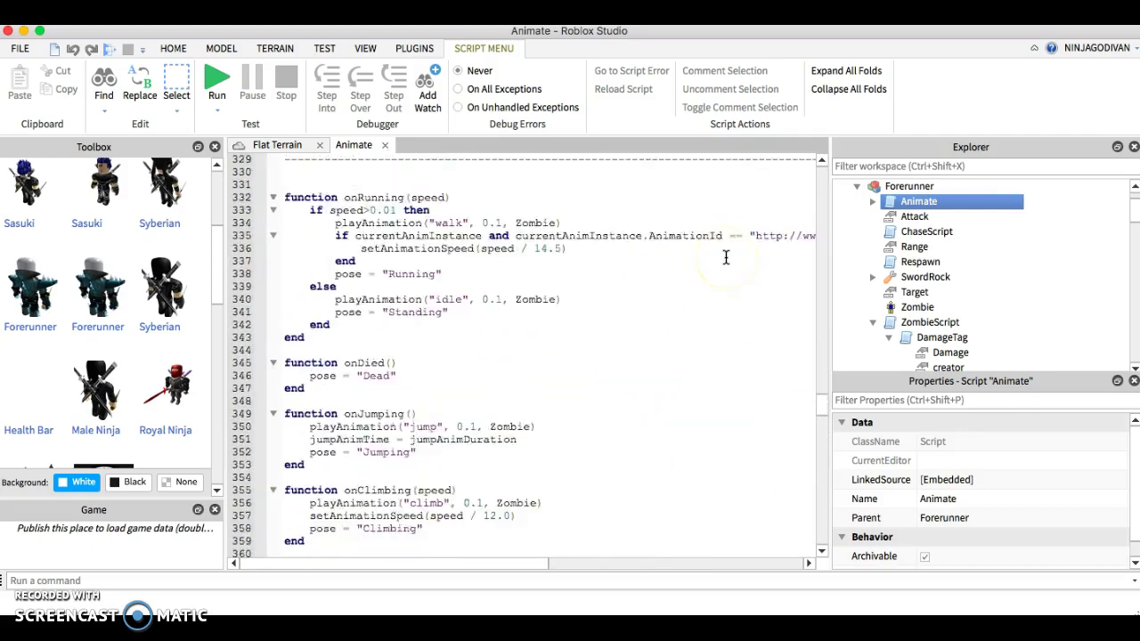
scroll(726, 258, up, 5)
scroll(726, 258, up, 15)
scroll(726, 258, up, 1)
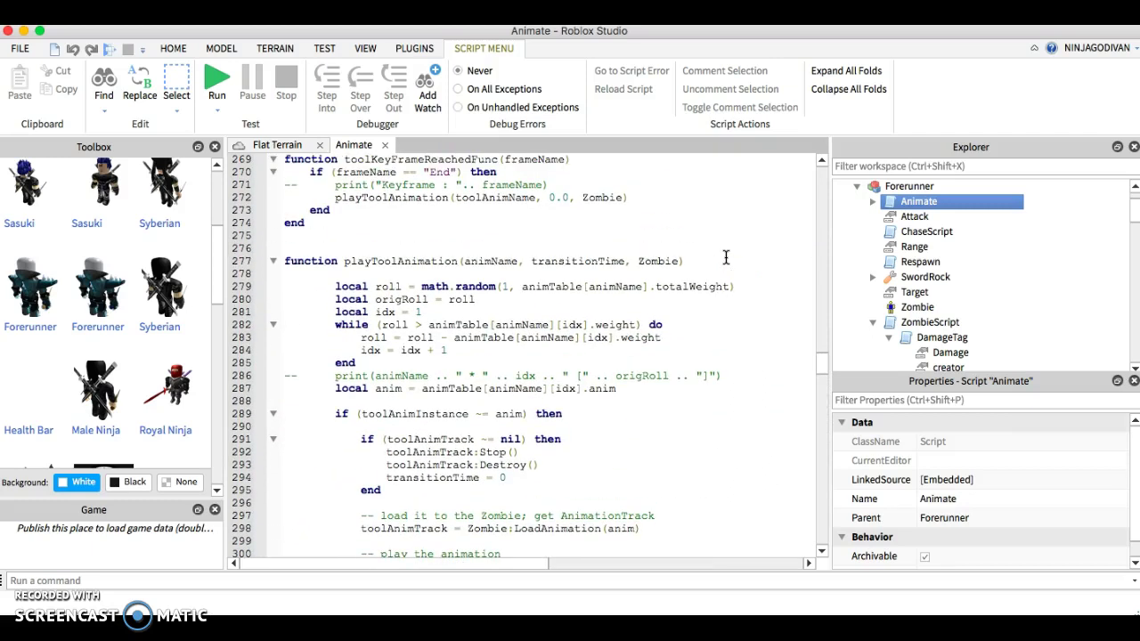
scroll(726, 257, up, 5)
scroll(726, 257, up, 5)
scroll(726, 257, down, 5)
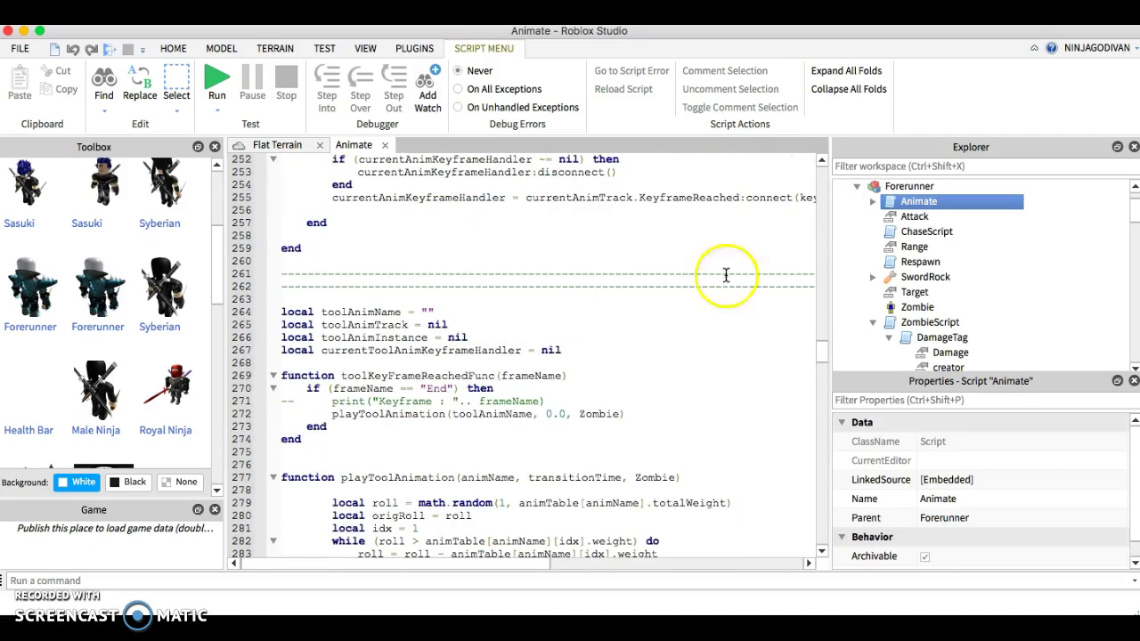
scroll(646, 485, up, 1)
scroll(646, 484, up, 10)
scroll(646, 472, up, 3)
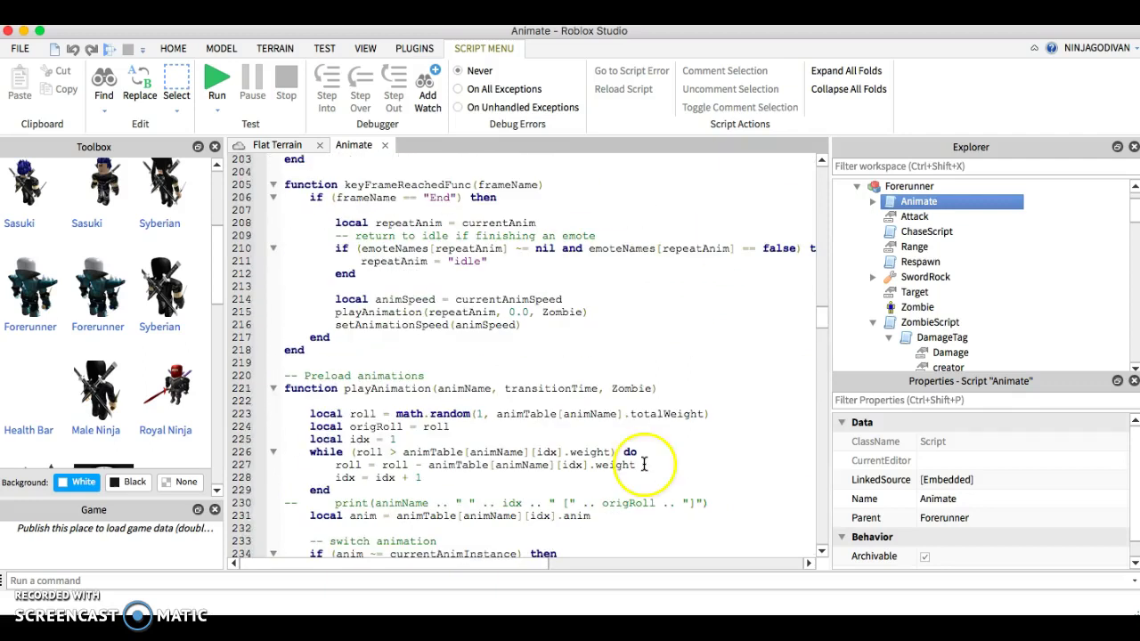
scroll(789, 297, up, 4)
scroll(789, 298, up, 15)
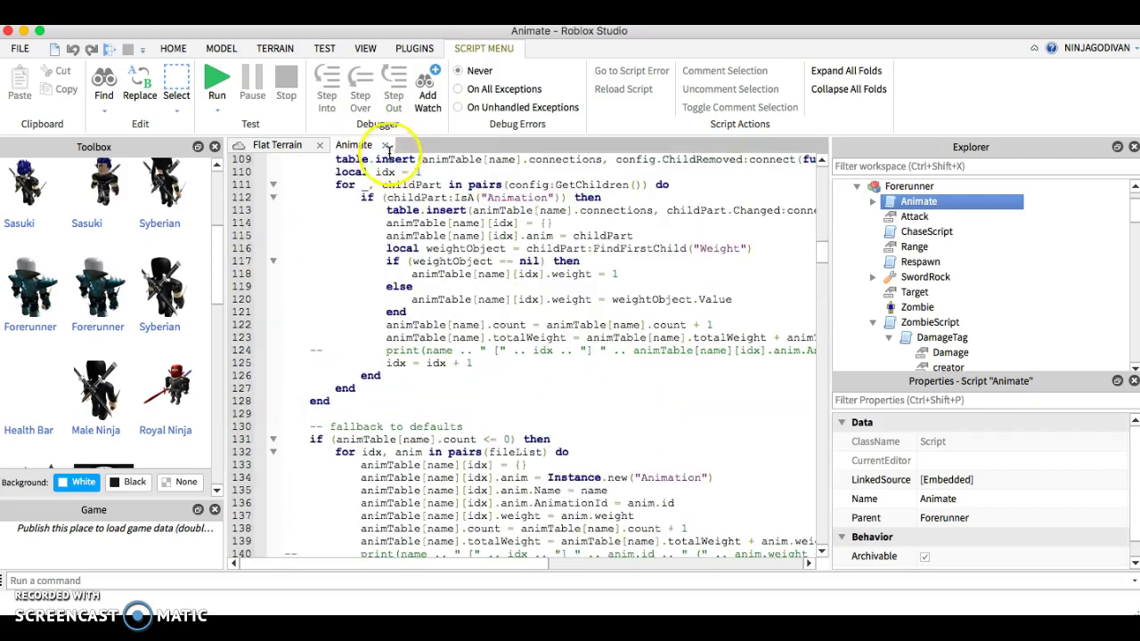
click(384, 146)
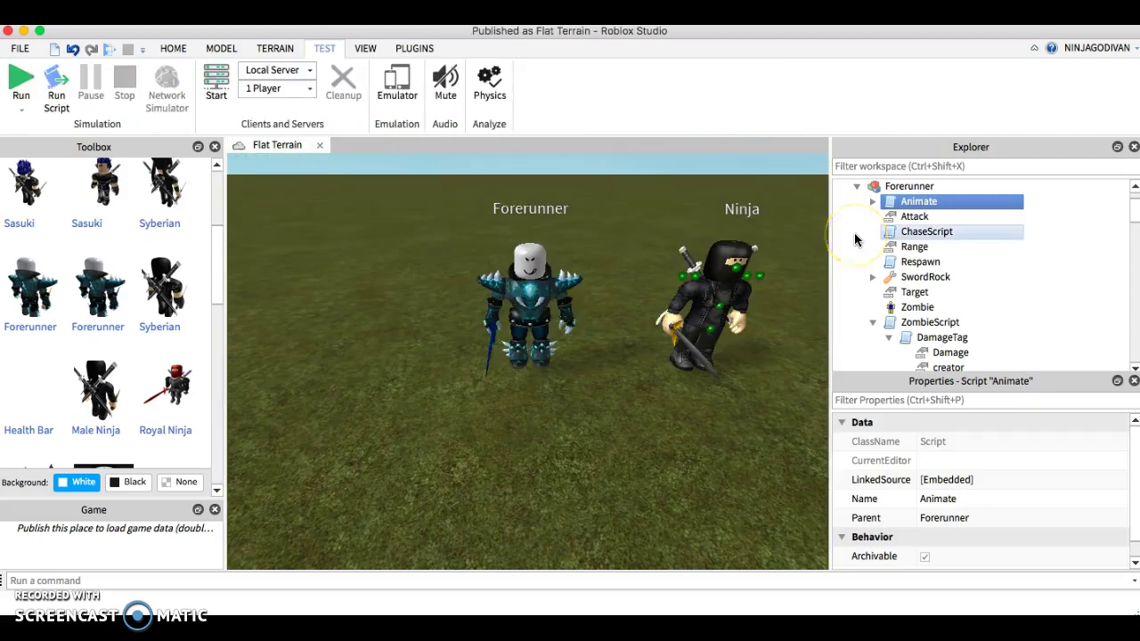
click(913, 205)
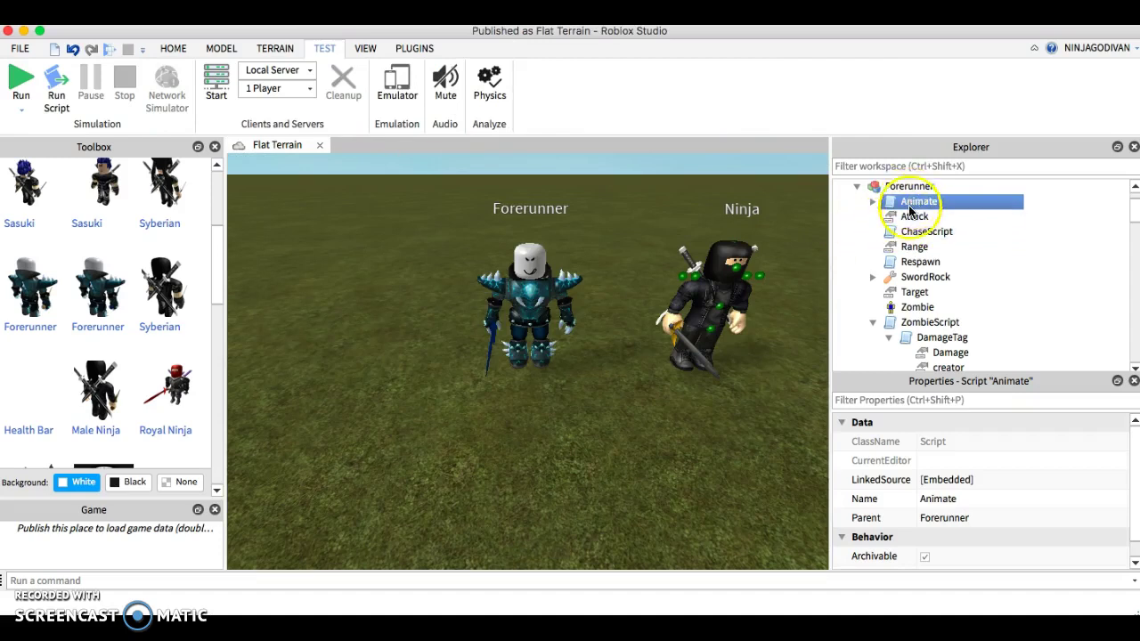
double_click(922, 232)
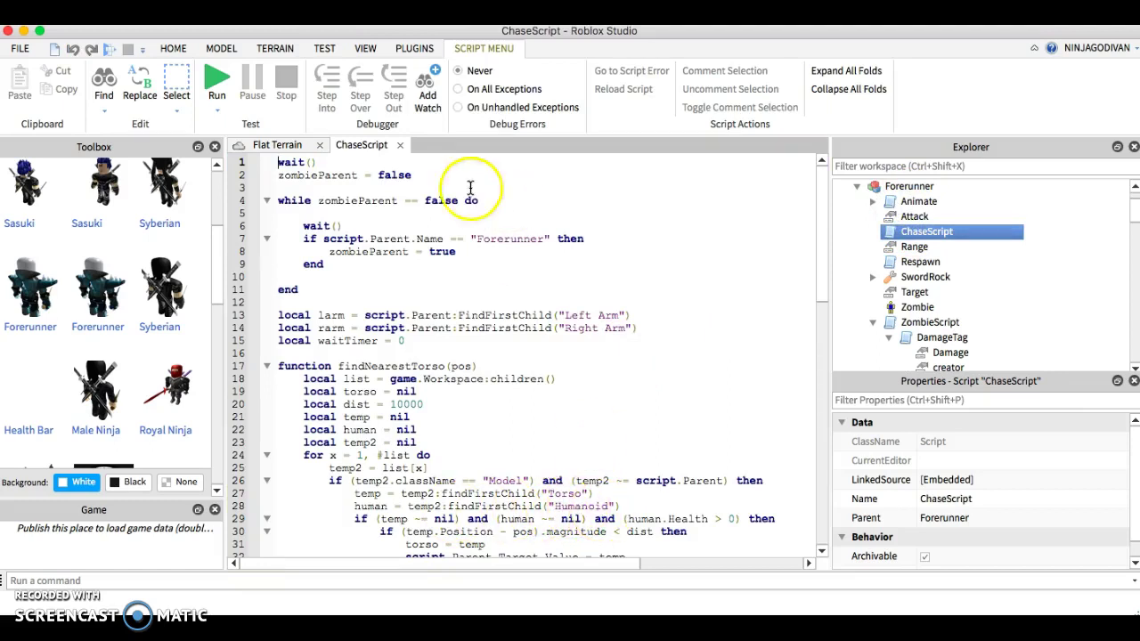
click(400, 145)
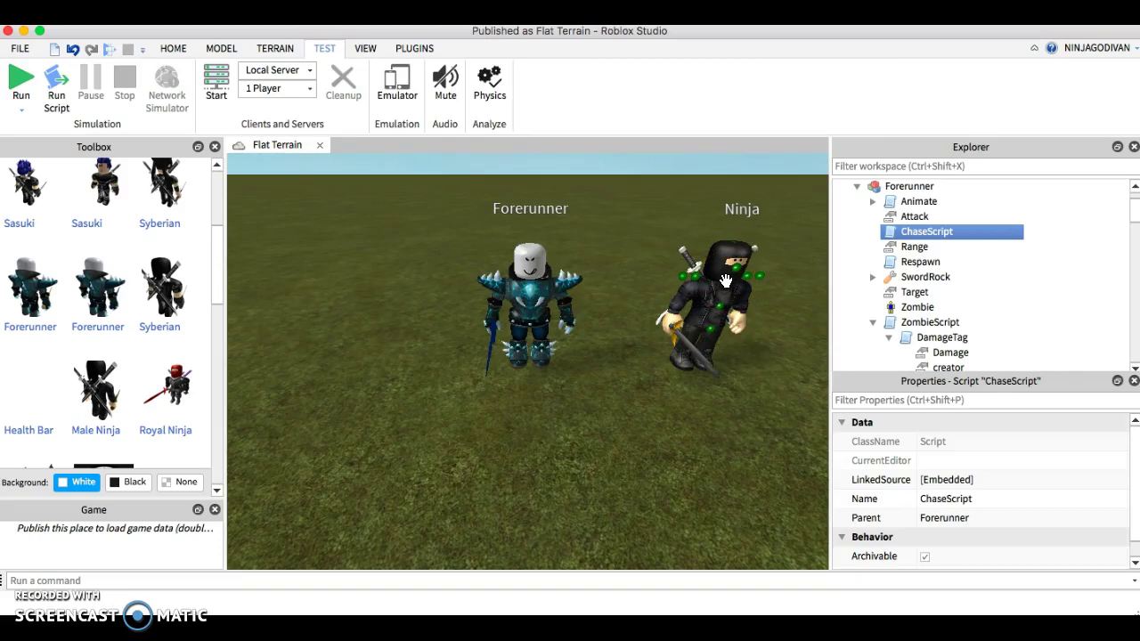
click(873, 322)
click(873, 323)
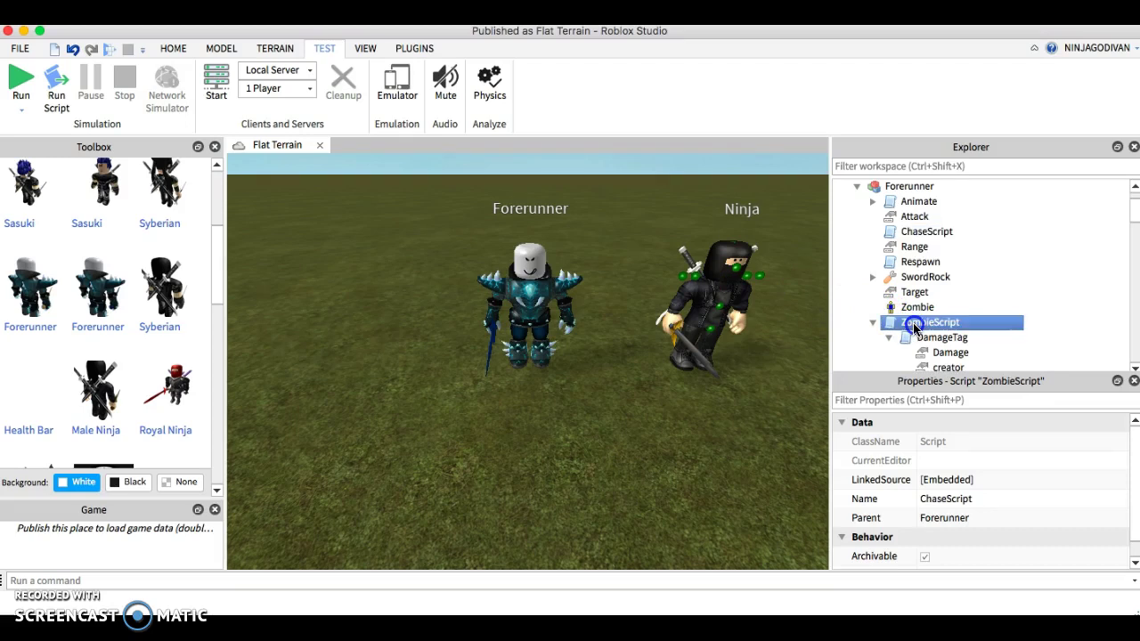
Open the Forerunner's ZombieScript briefly, then return to the 3D scene.
double_click(914, 326)
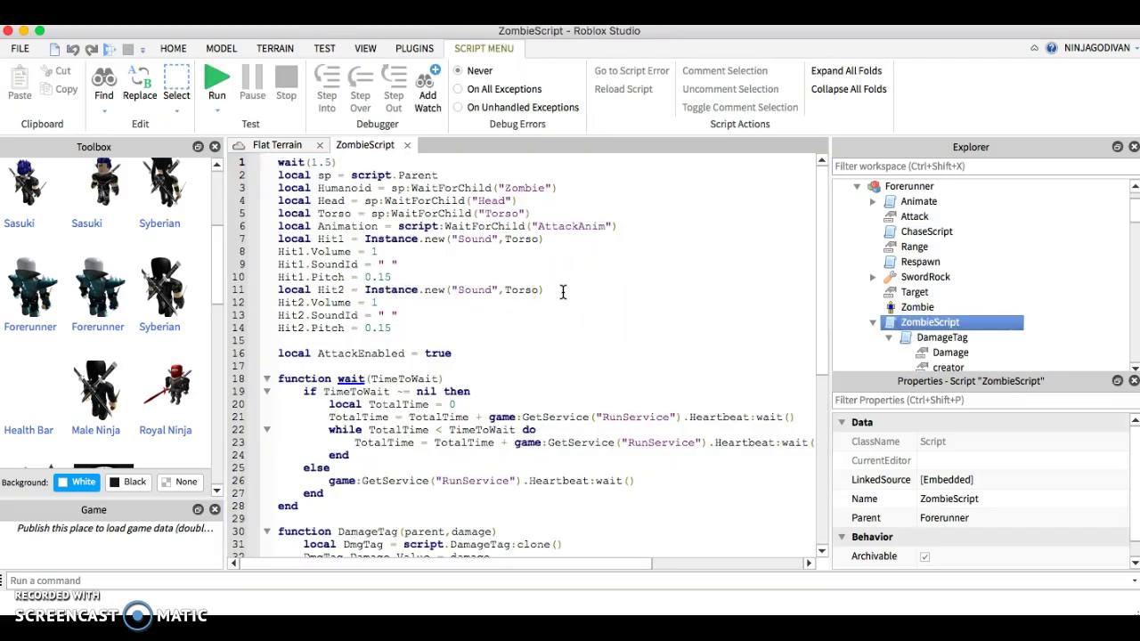
scroll(522, 415, down, 2)
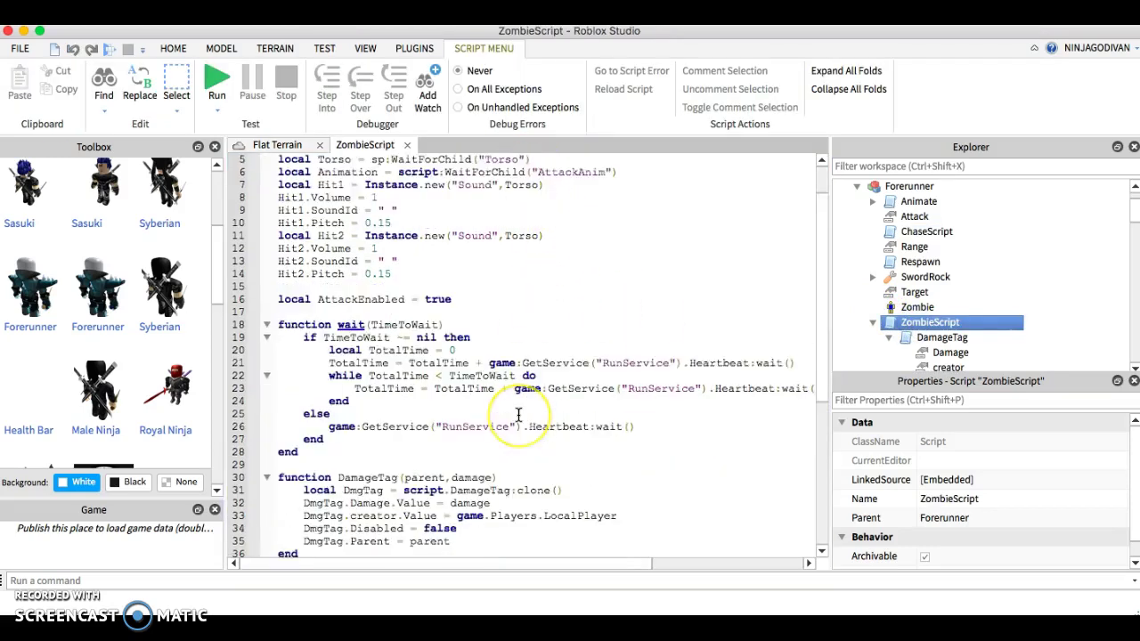
scroll(518, 416, up, 3)
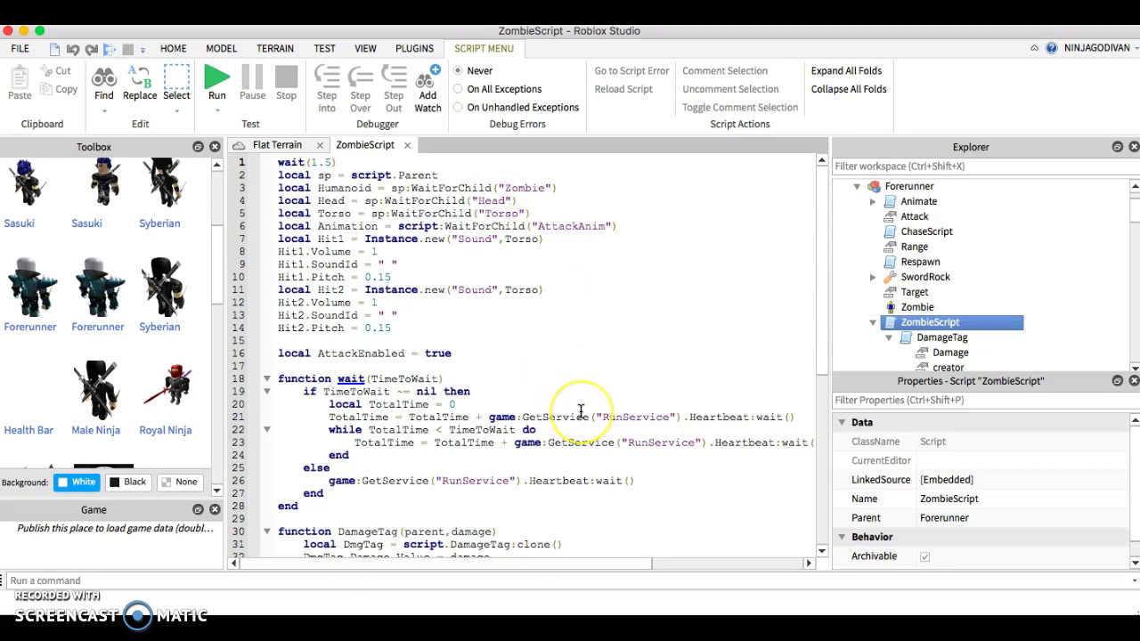
scroll(580, 410, down, 3)
click(293, 146)
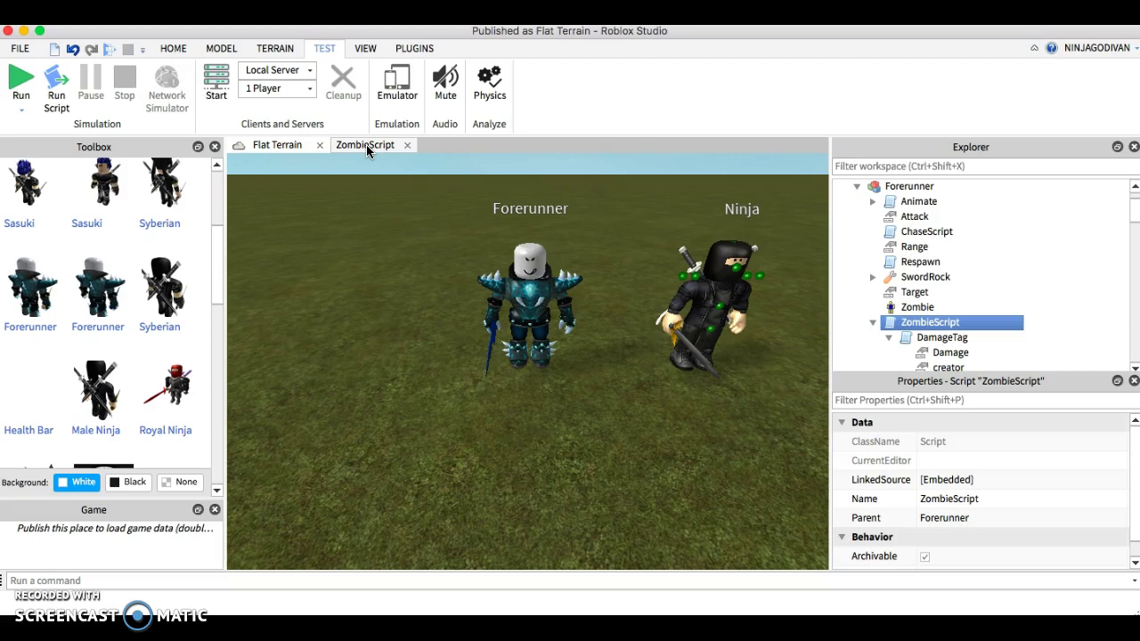
Reopen the ZombieScript and scroll down to its DamageTag and Hit functions.
click(366, 145)
click(572, 274)
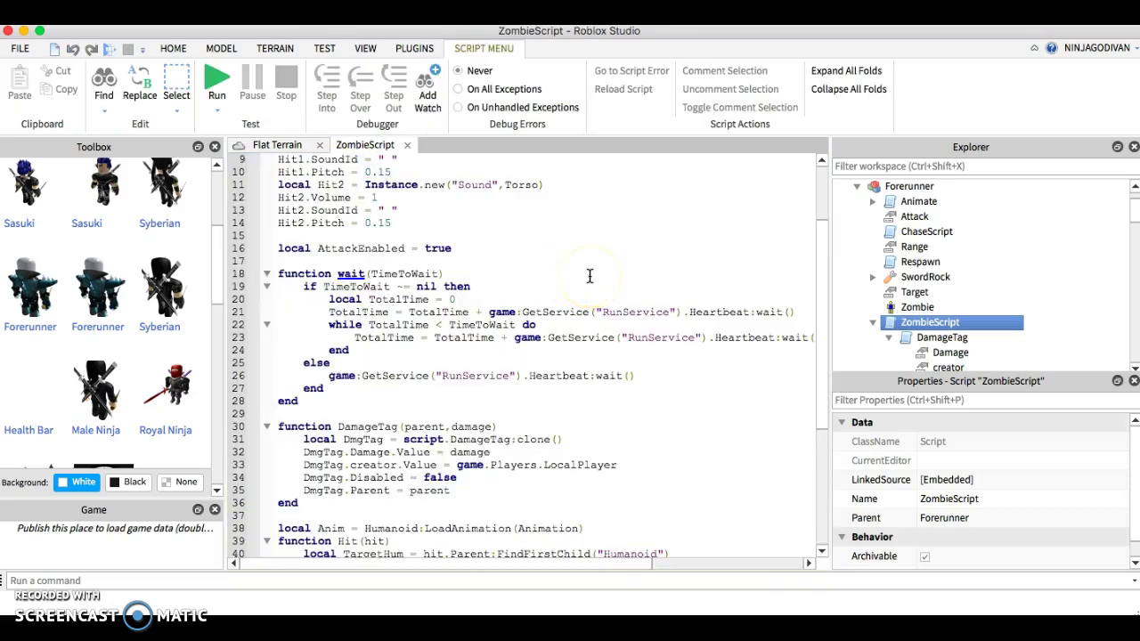
scroll(589, 276, down, 1)
scroll(589, 276, down, 1)
scroll(589, 276, down, 2)
scroll(589, 276, down, 1)
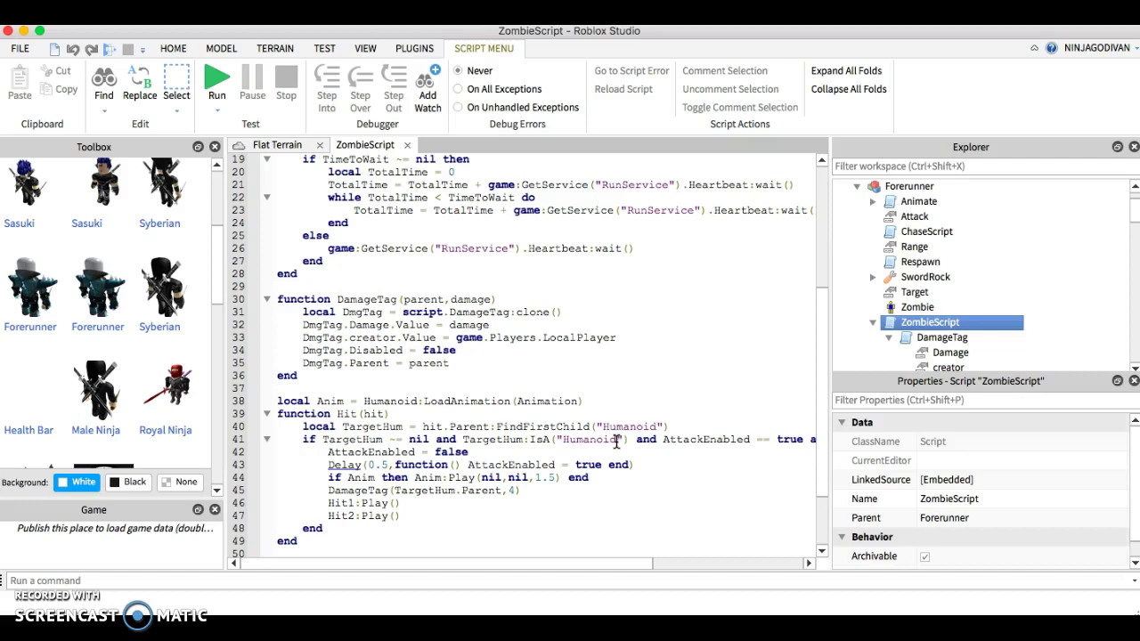
scroll(463, 486, down, 3)
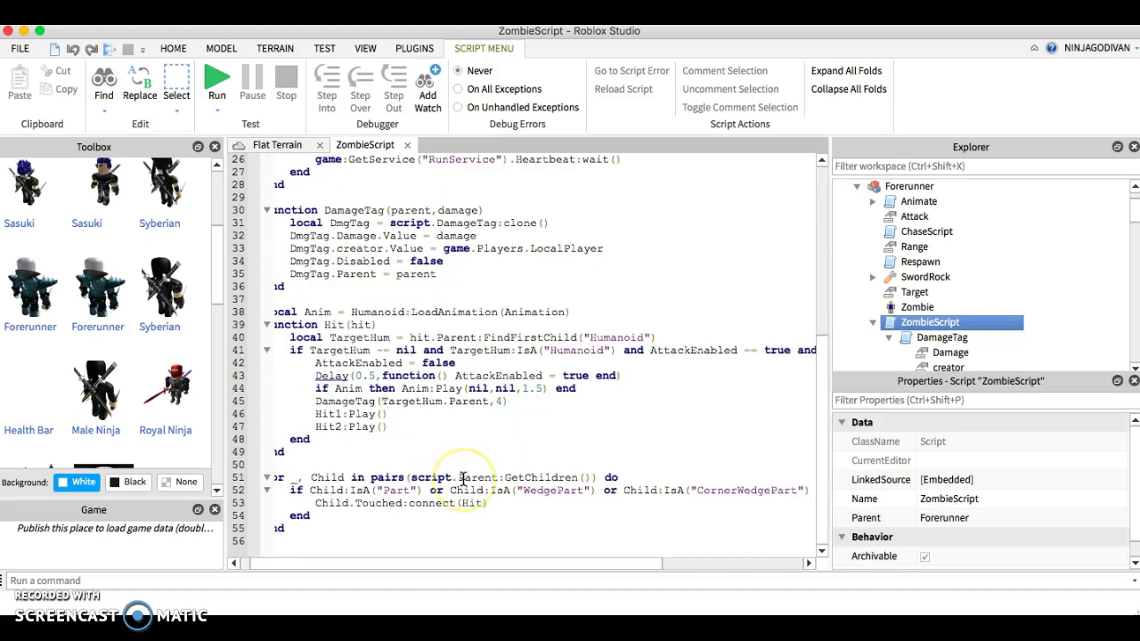
scroll(469, 379, up, 1)
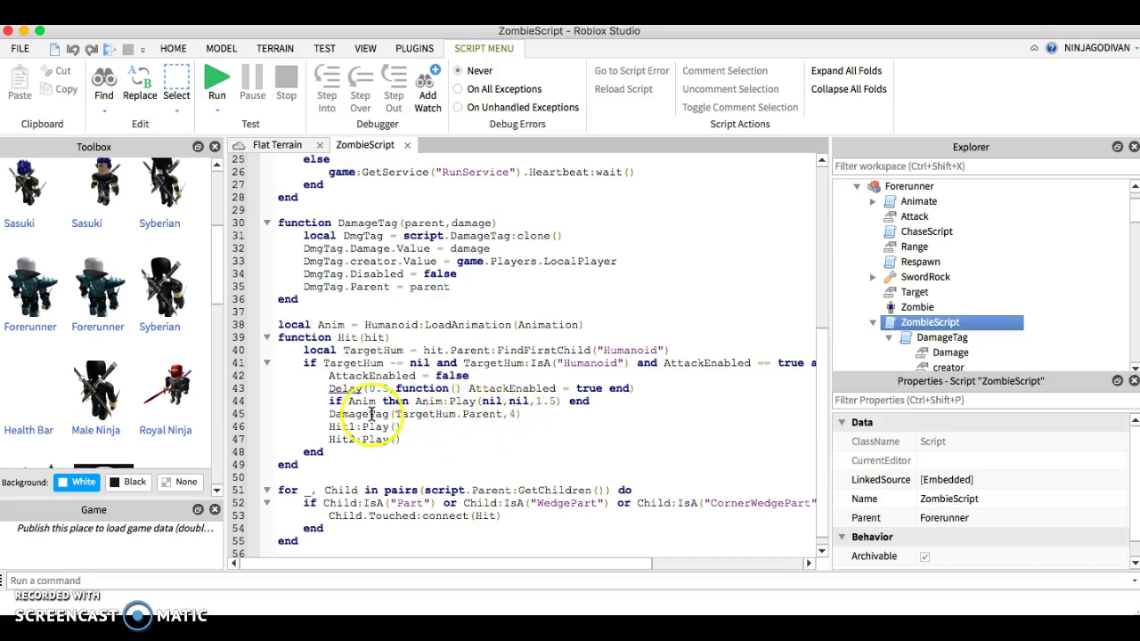
Change the damage in line 45's DamageTag(TargetHum.Parent,4) call from 4 to 10.
triple_click(336, 415)
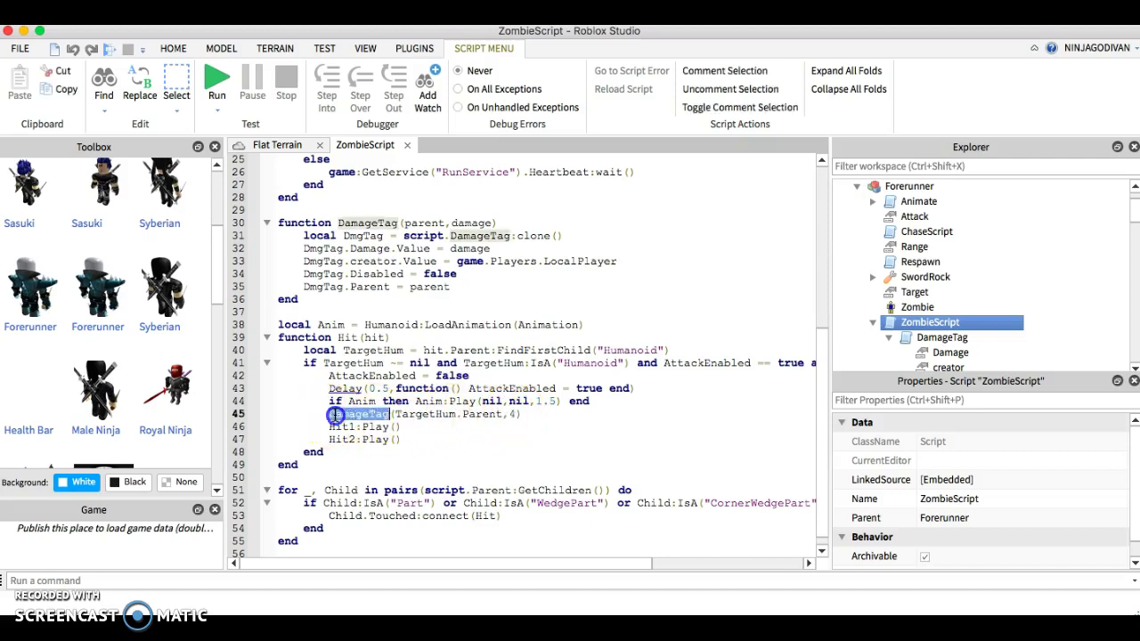
click(335, 415)
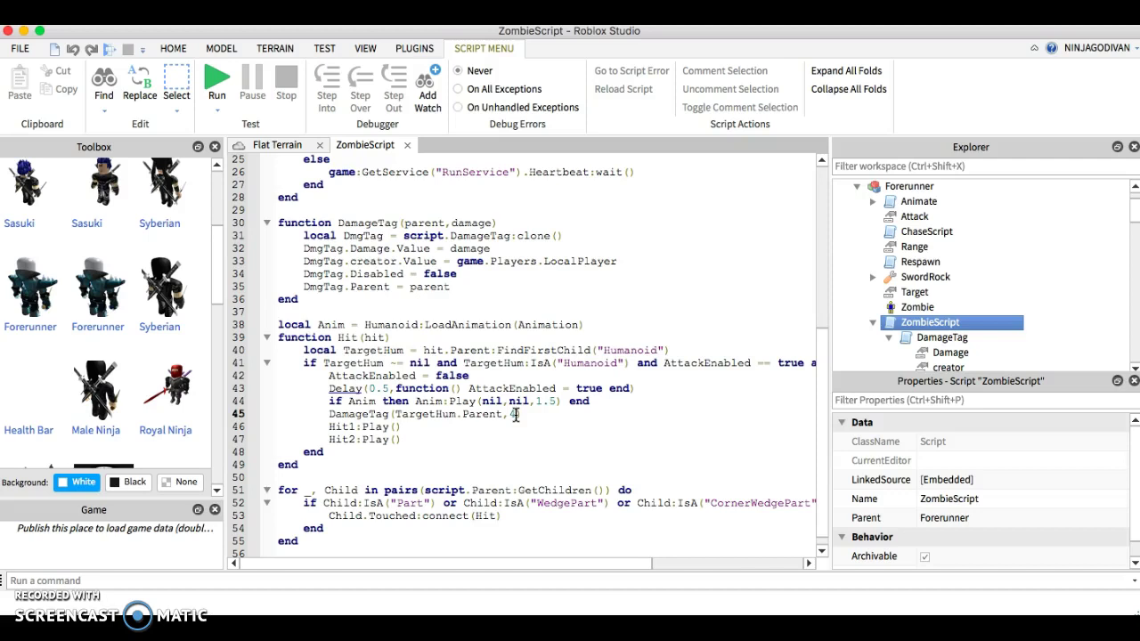
double_click(513, 415)
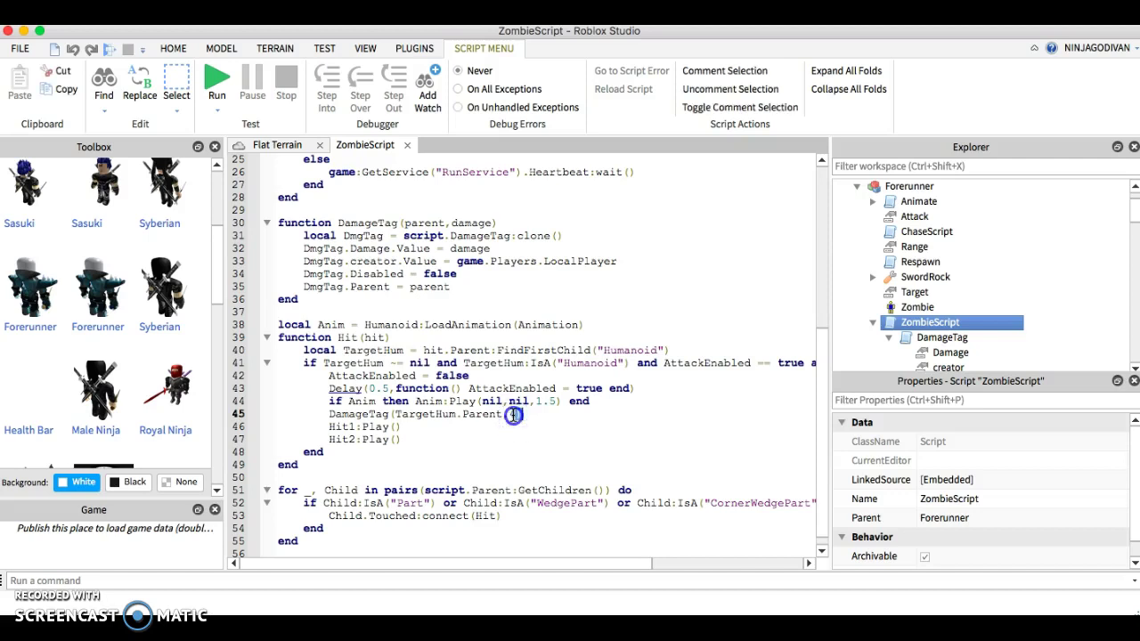
text(,10)
click(514, 415)
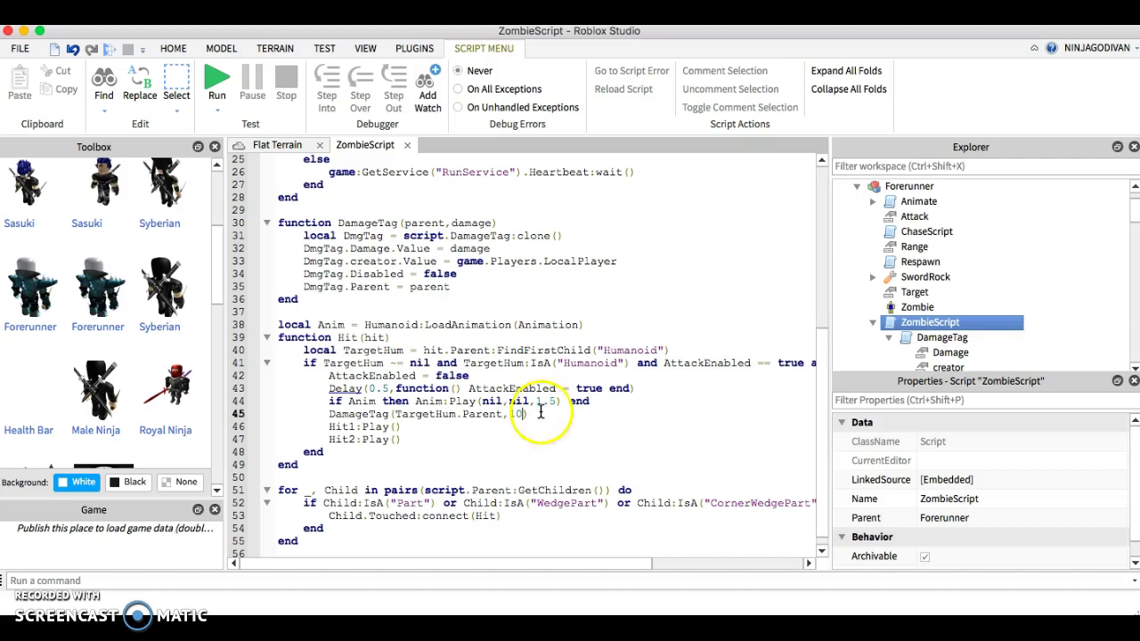
Close the Forerunner's script and open the Ninja's ZombieScript from Explorer.
click(407, 145)
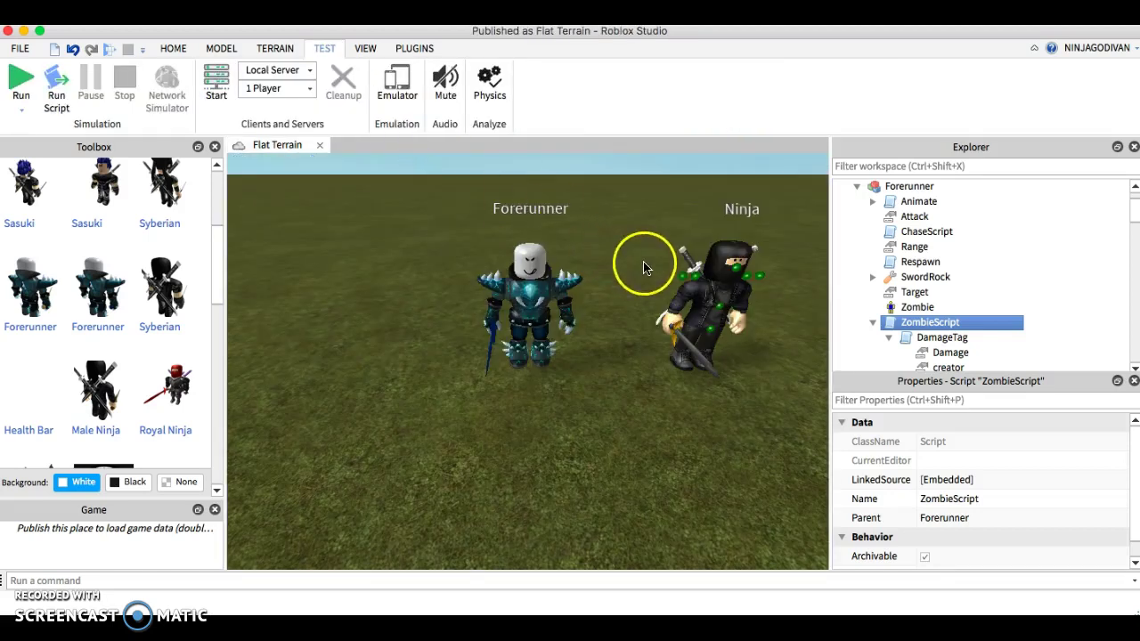
click(694, 311)
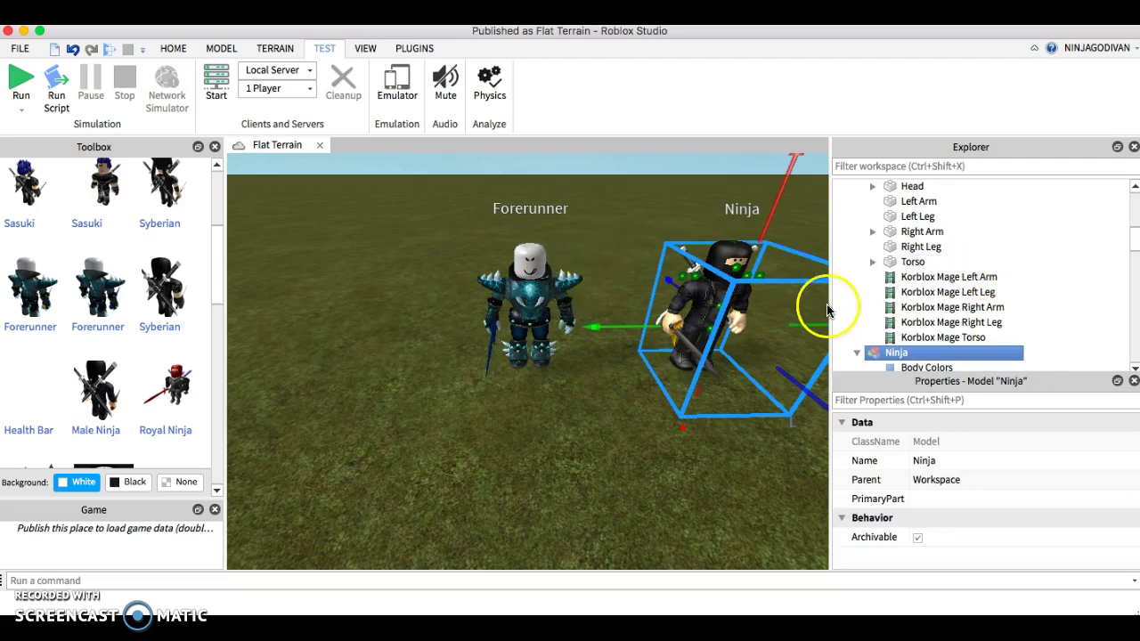
scroll(929, 282, down, 3)
scroll(940, 283, down, 2)
scroll(939, 283, down, 2)
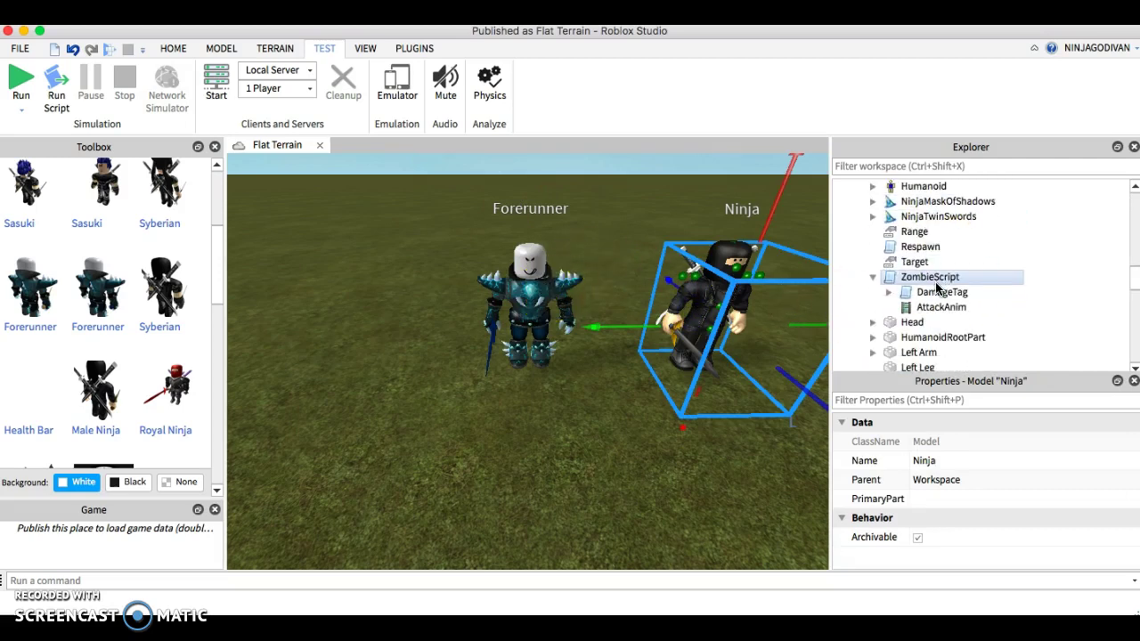
click(934, 280)
double_click(934, 280)
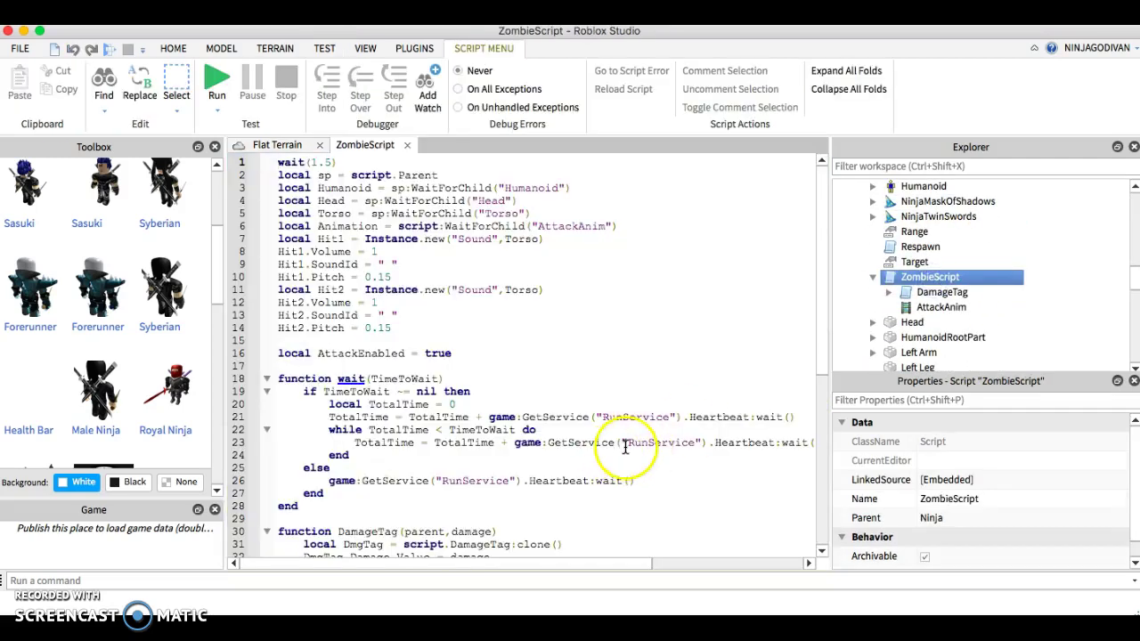
Replace 'Zombie' with 'Humanoid' in the line 40 target lookup.
scroll(624, 427, down, 5)
scroll(626, 396, down, 1)
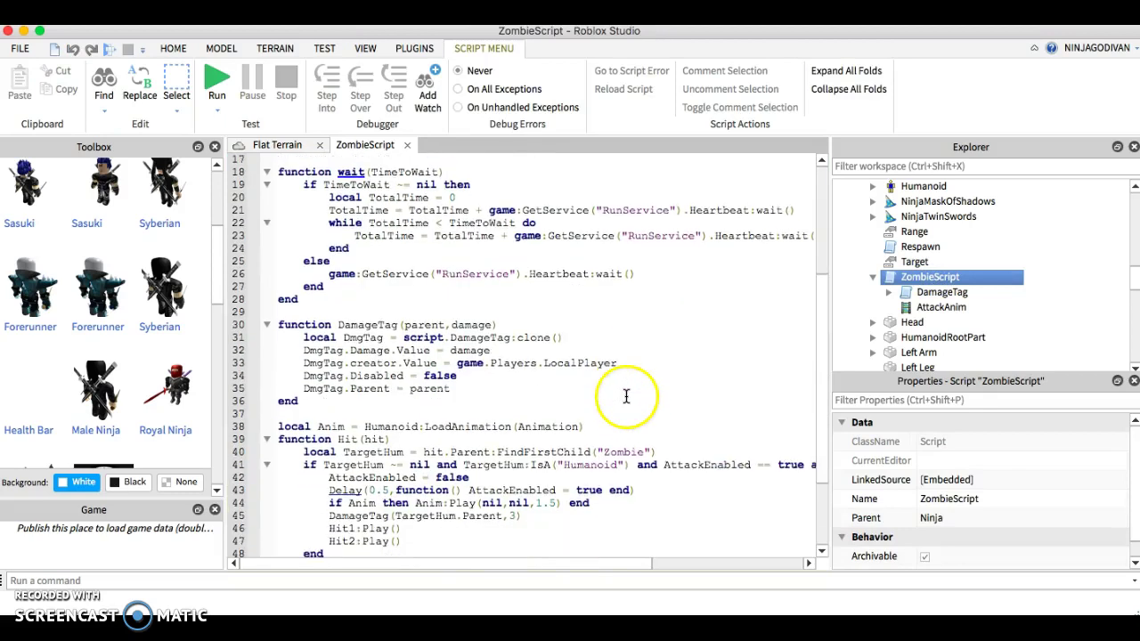
double_click(614, 452)
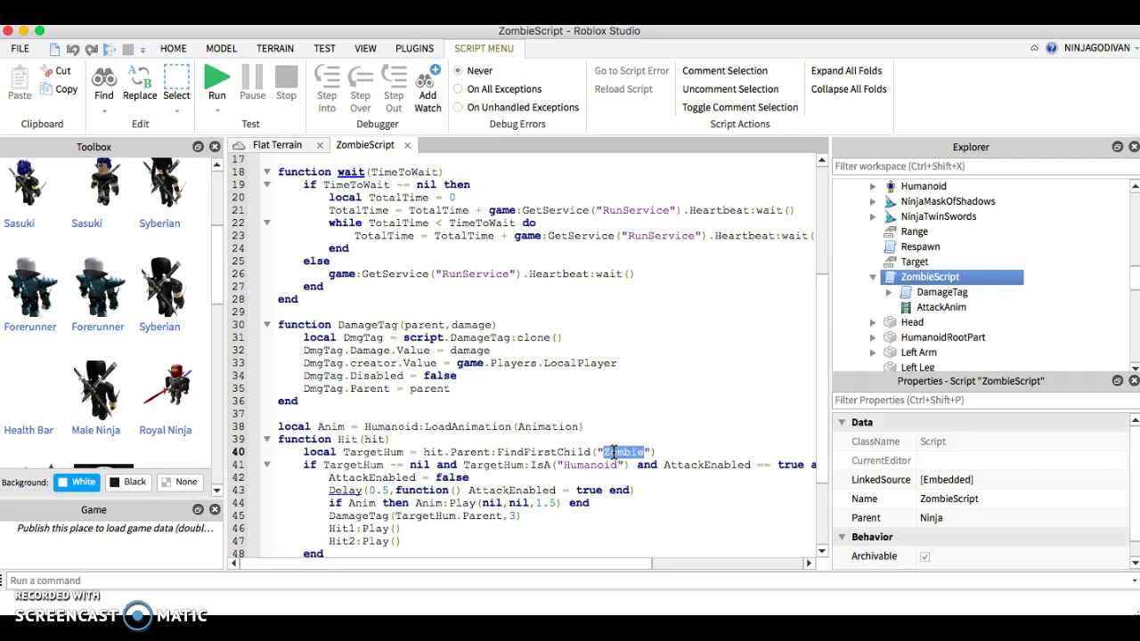
text(Humanoi)
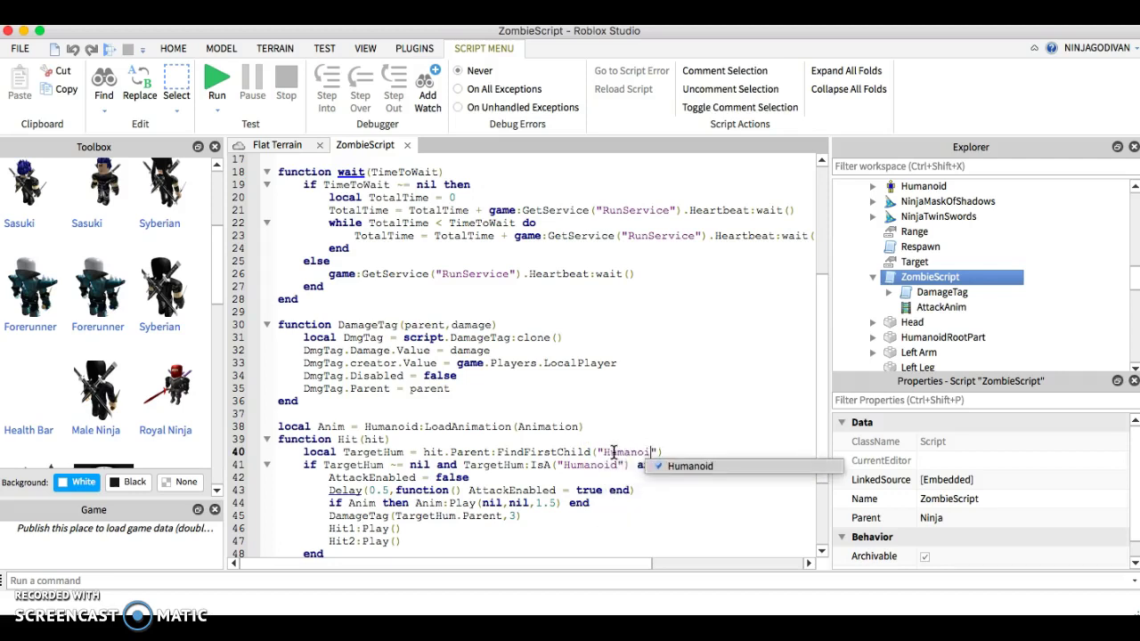
text(d)
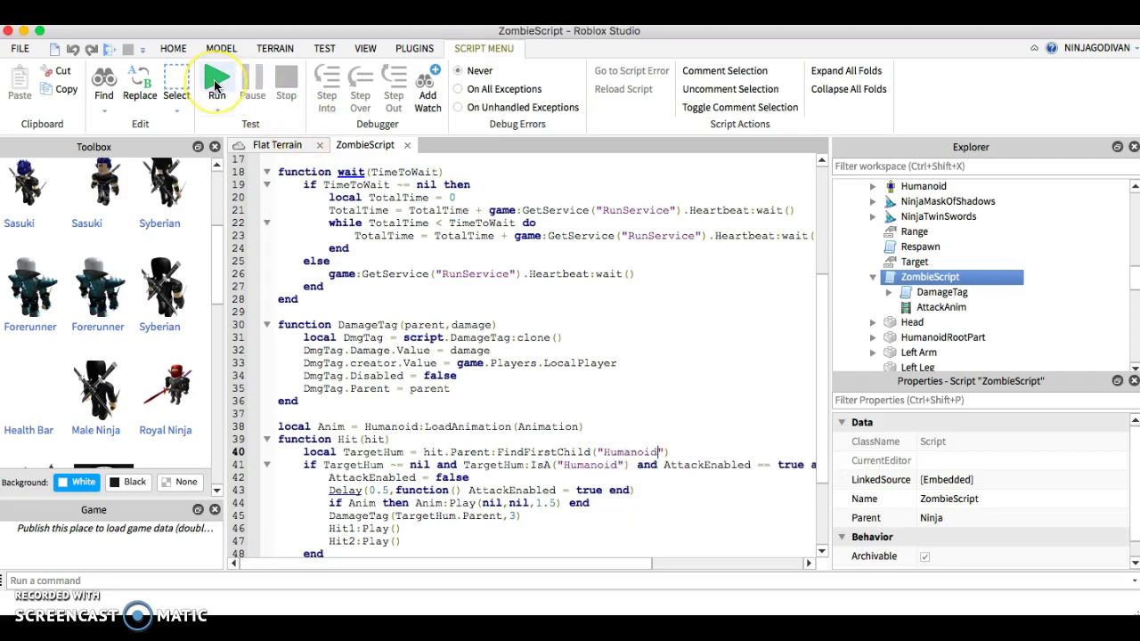
Run a test, push the Ninja into the Forerunner to fight, then stop.
click(215, 84)
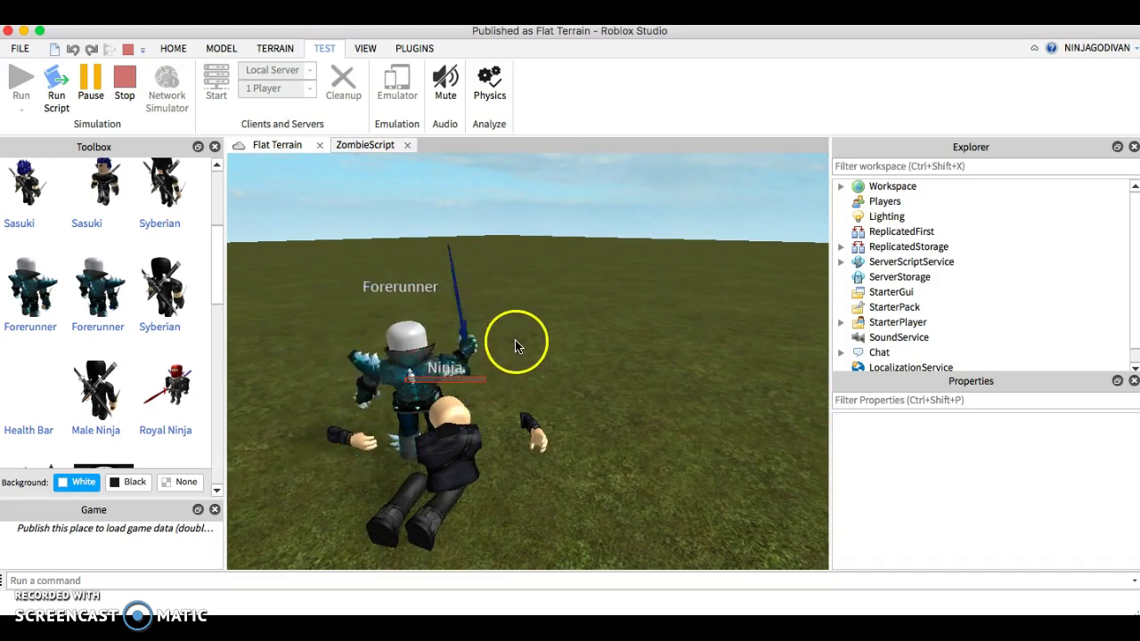
click(515, 345)
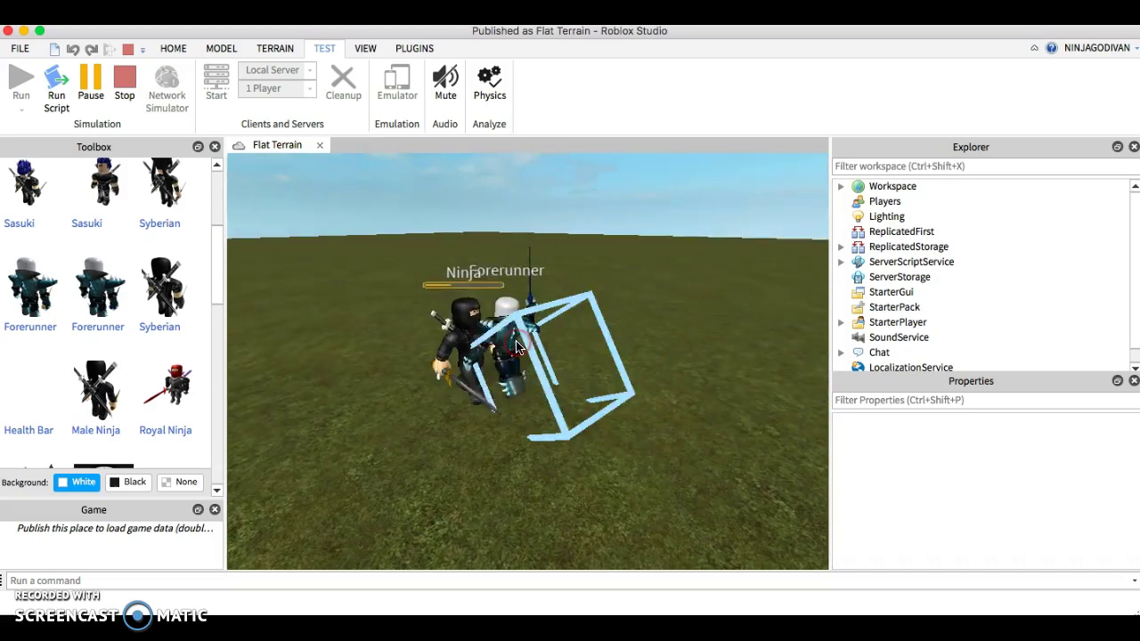
drag(515, 346, 544, 361)
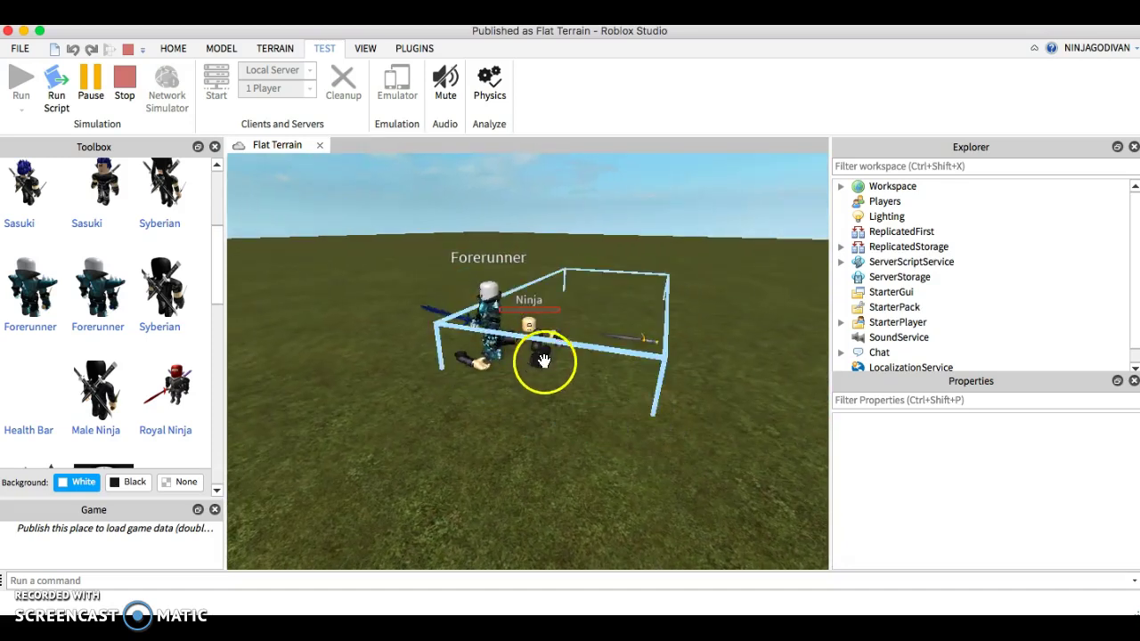
drag(545, 361, 507, 310)
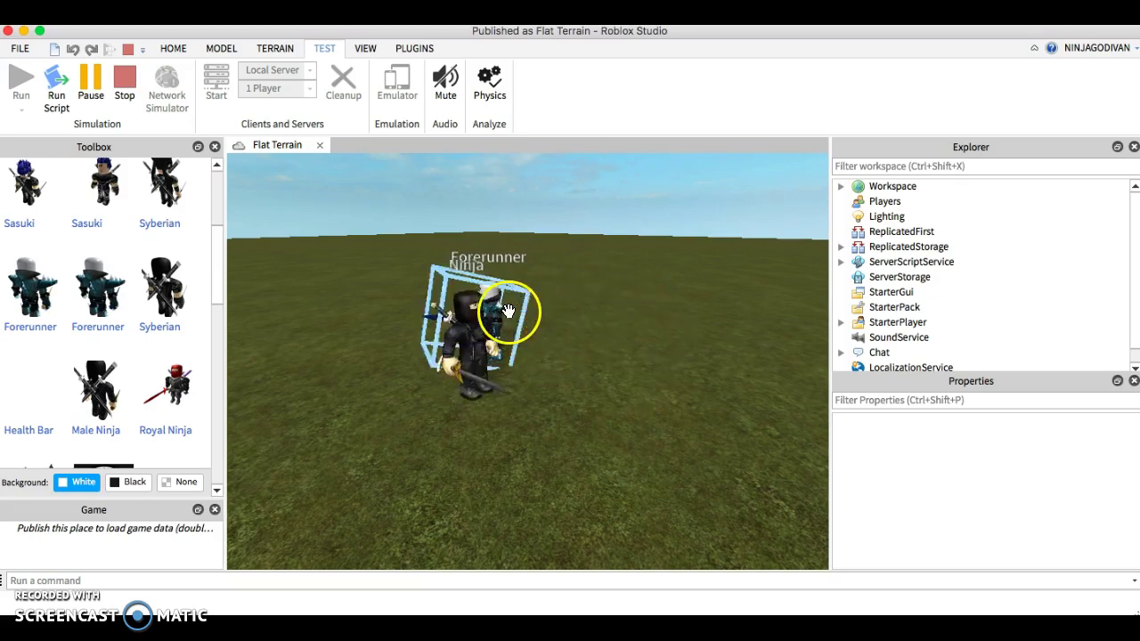
click(124, 80)
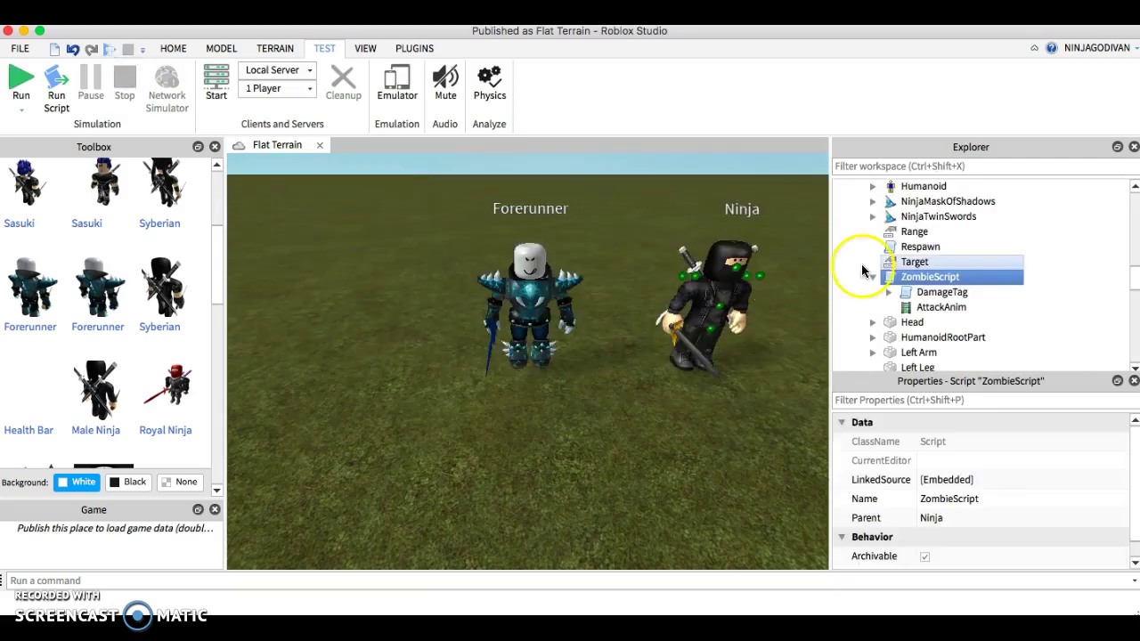
Reopen the Ninja's ZombieScript and select 'Humanoid' in line 40's FindFirstChild lookup.
double_click(930, 276)
scroll(552, 345, down, 3)
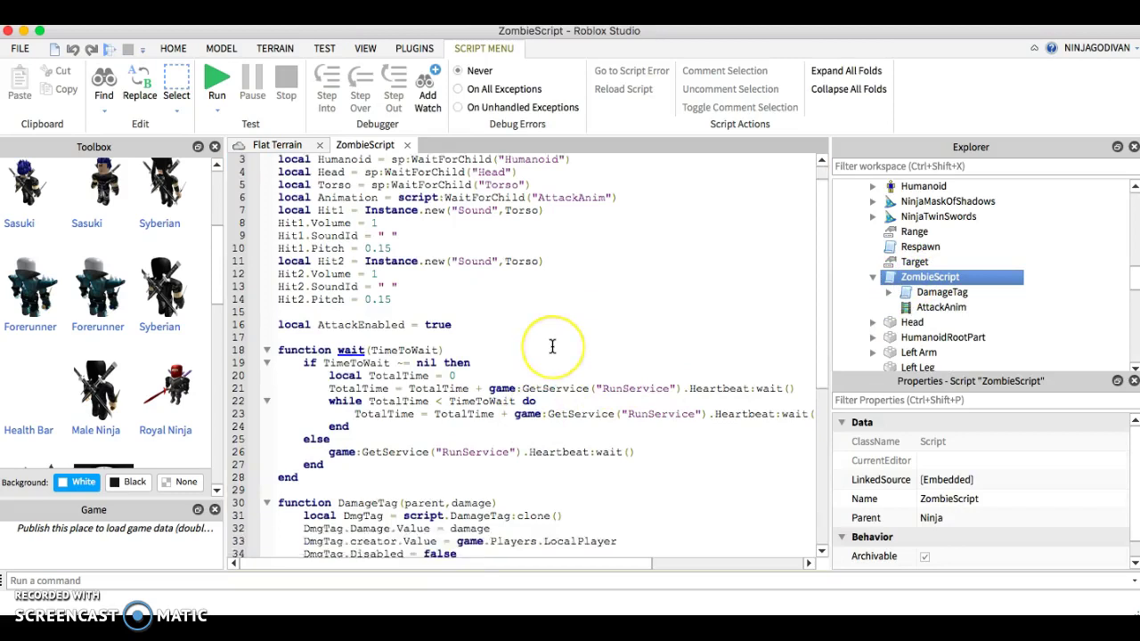
scroll(552, 346, down, 4)
scroll(580, 394, down, 1)
scroll(580, 394, right, 1)
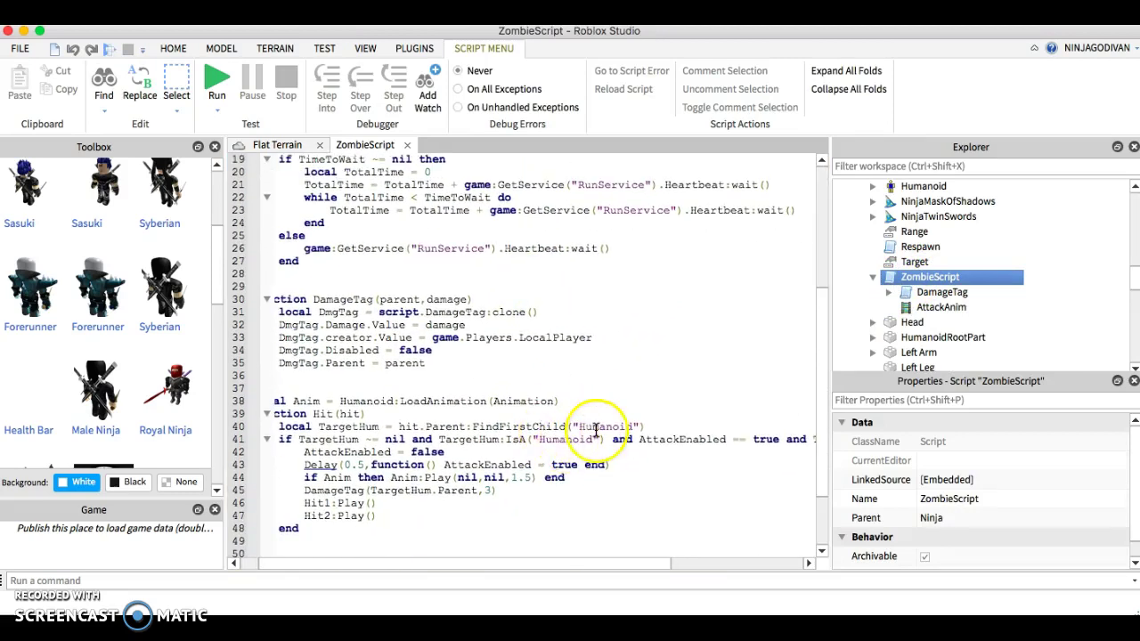
triple_click(572, 428)
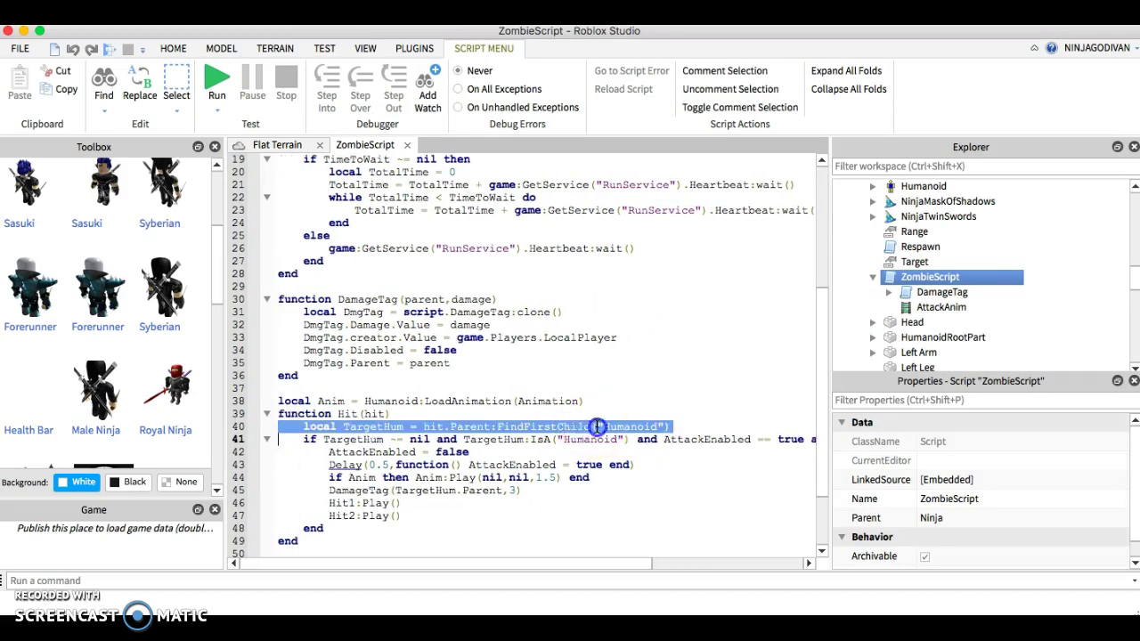
click(596, 427)
click(619, 426)
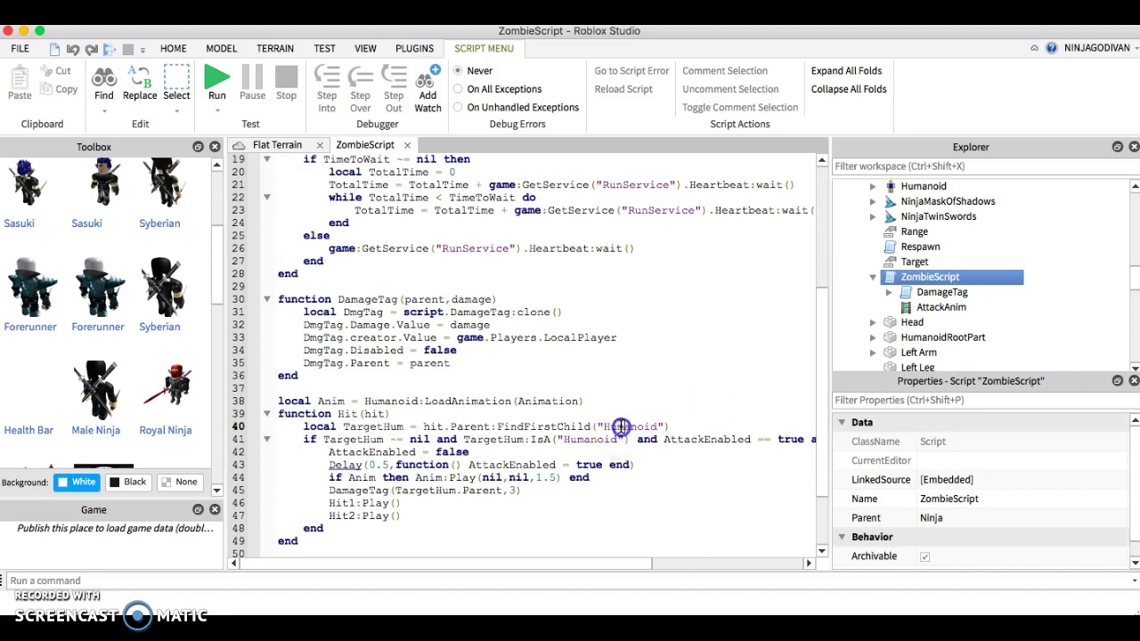
double_click(621, 426)
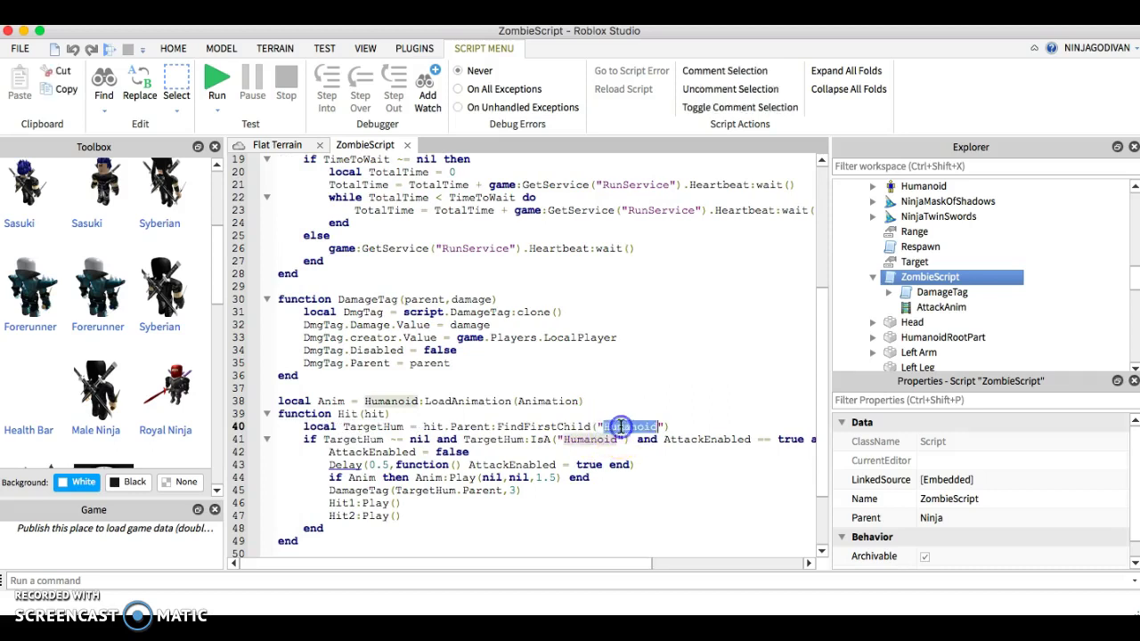
Start retyping 'Zombie' over 'Humanoid' on line 40, then run and stop a test.
text(Zombie)
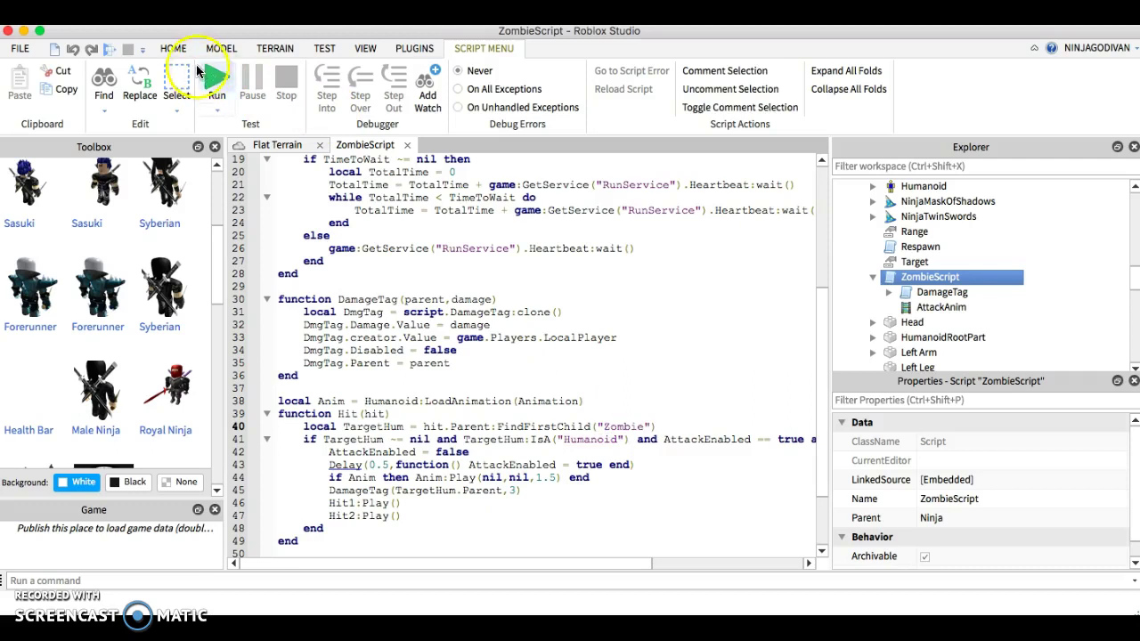
click(211, 78)
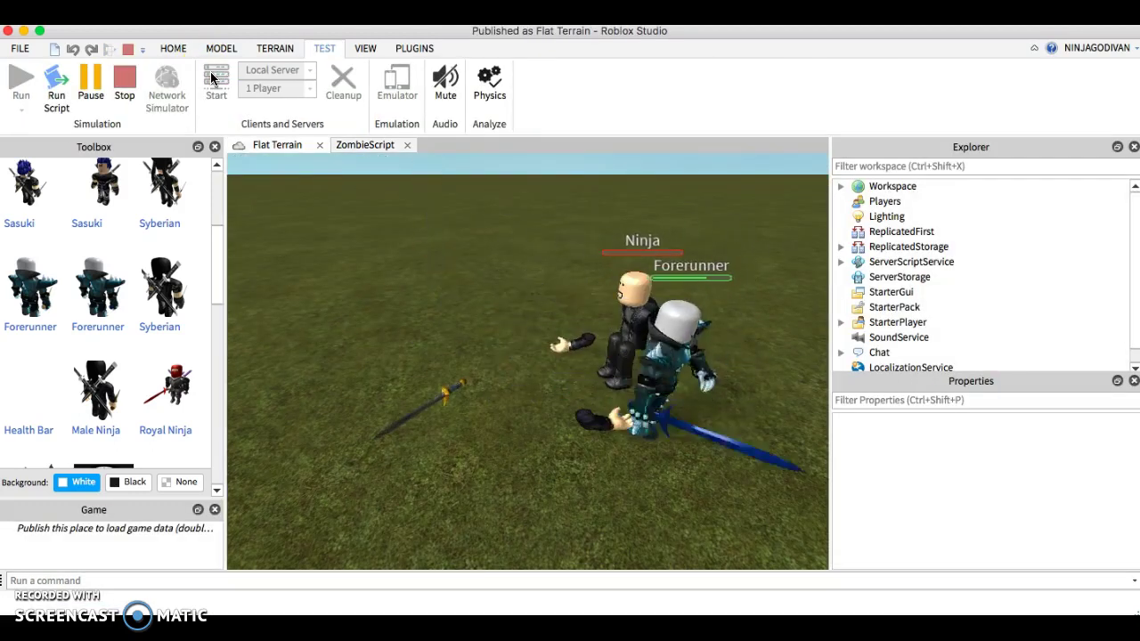
click(124, 80)
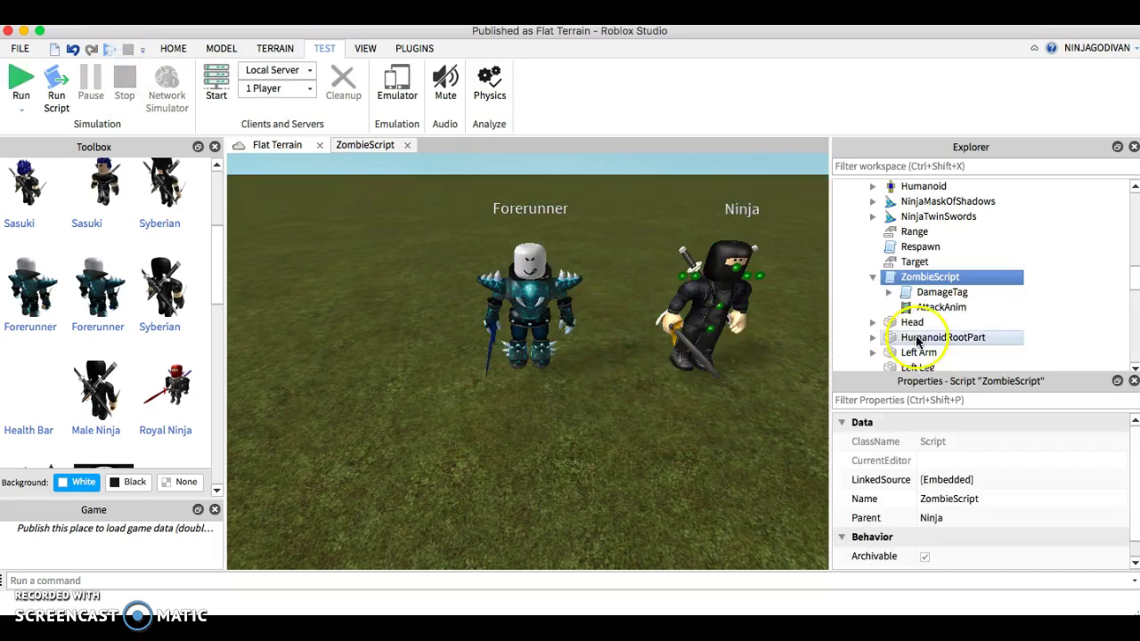
Collapse the Ninja's Explorer tree and select the Ninja model in the scene.
scroll(871, 279, up, 2)
scroll(871, 282, up, 3)
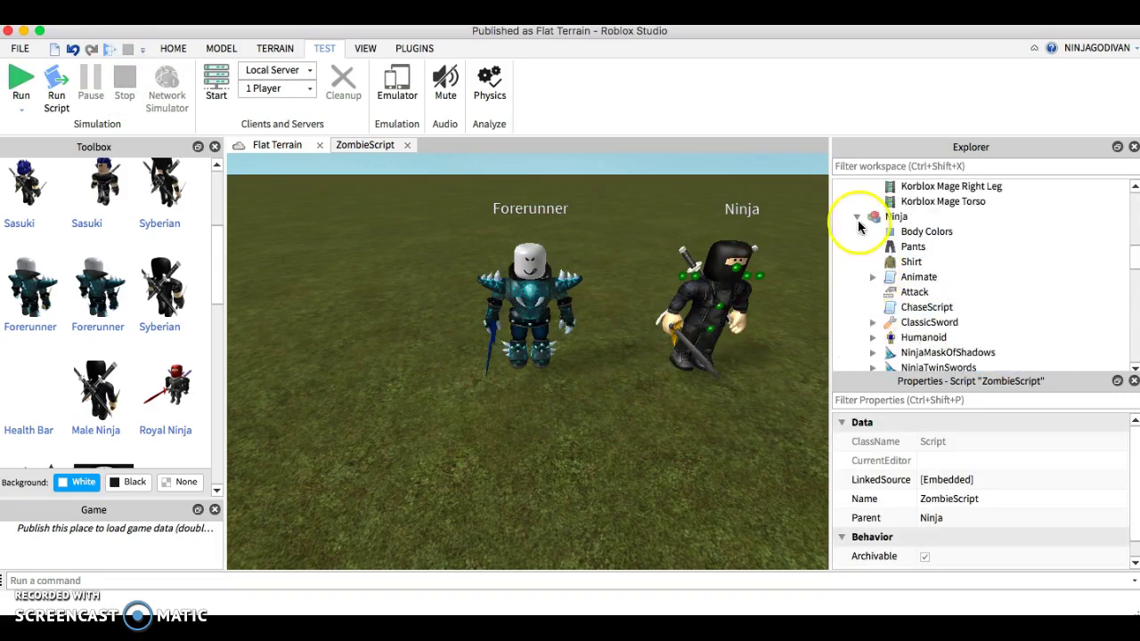
click(857, 216)
click(880, 294)
scroll(880, 294, down, 4)
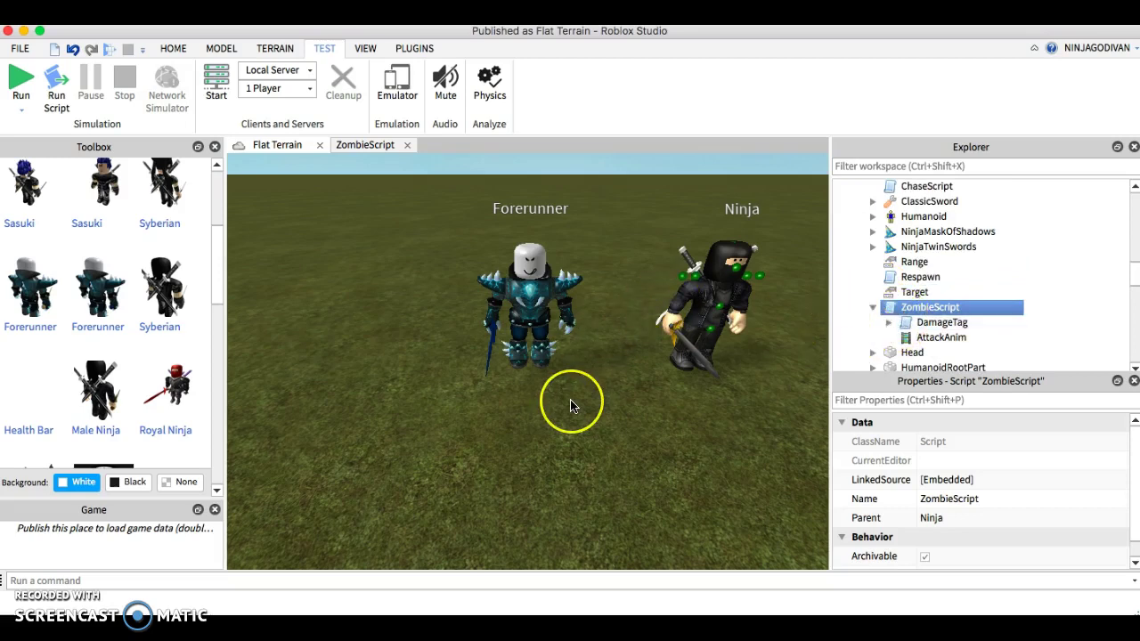
click(873, 307)
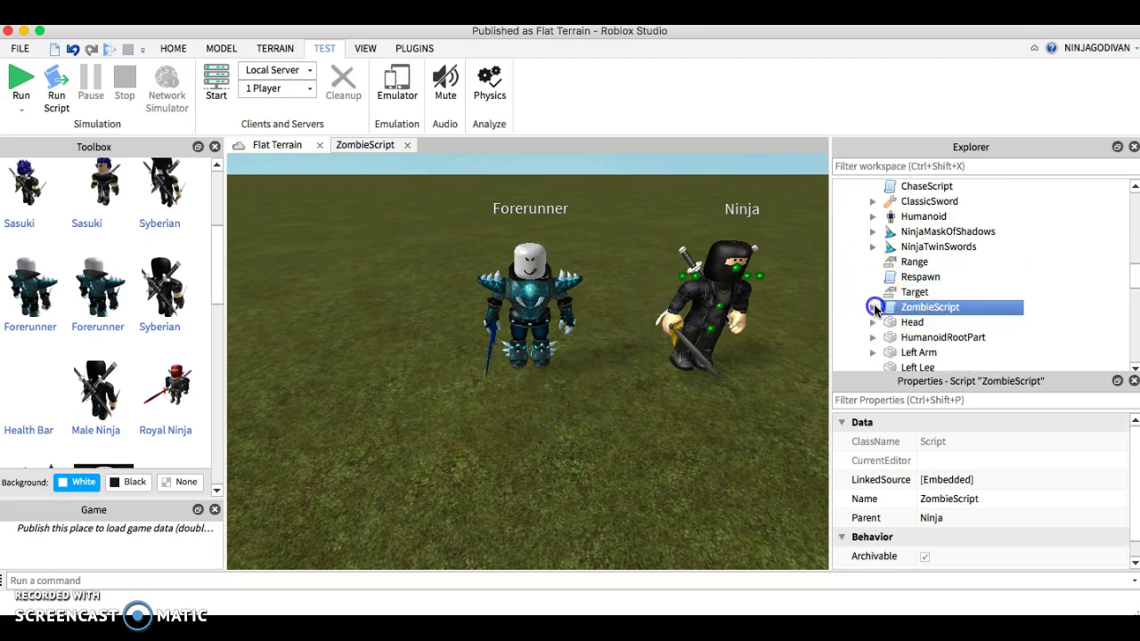
click(601, 264)
scroll(588, 281, down, 3)
click(552, 314)
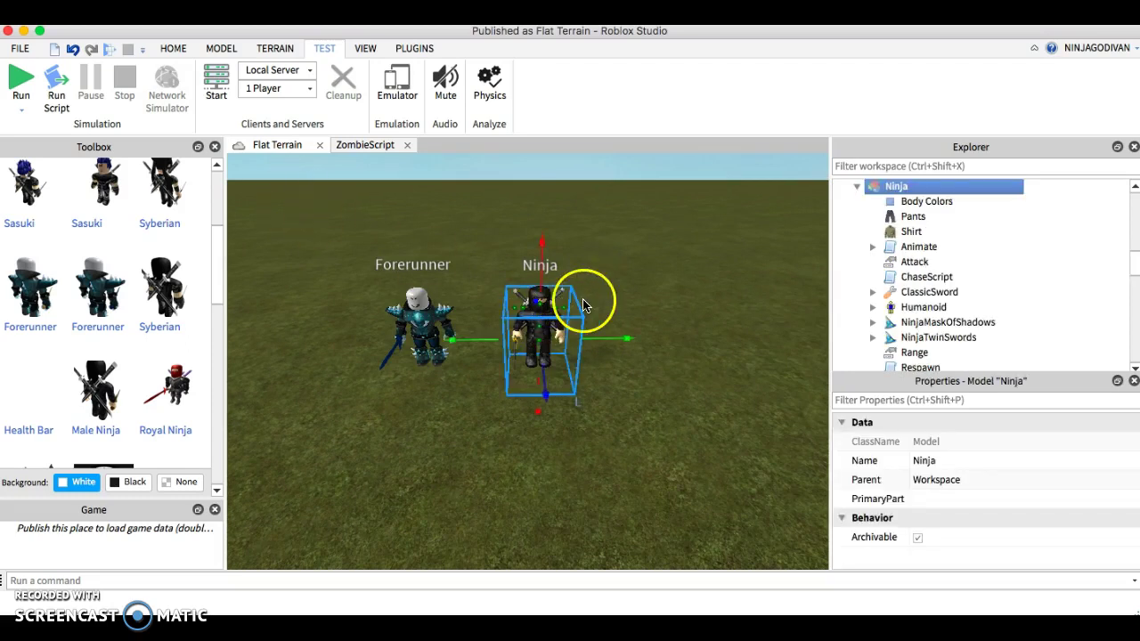
Delete the Ninja and start a Play Here test with the player's avatar.
key(Delete)
click(22, 105)
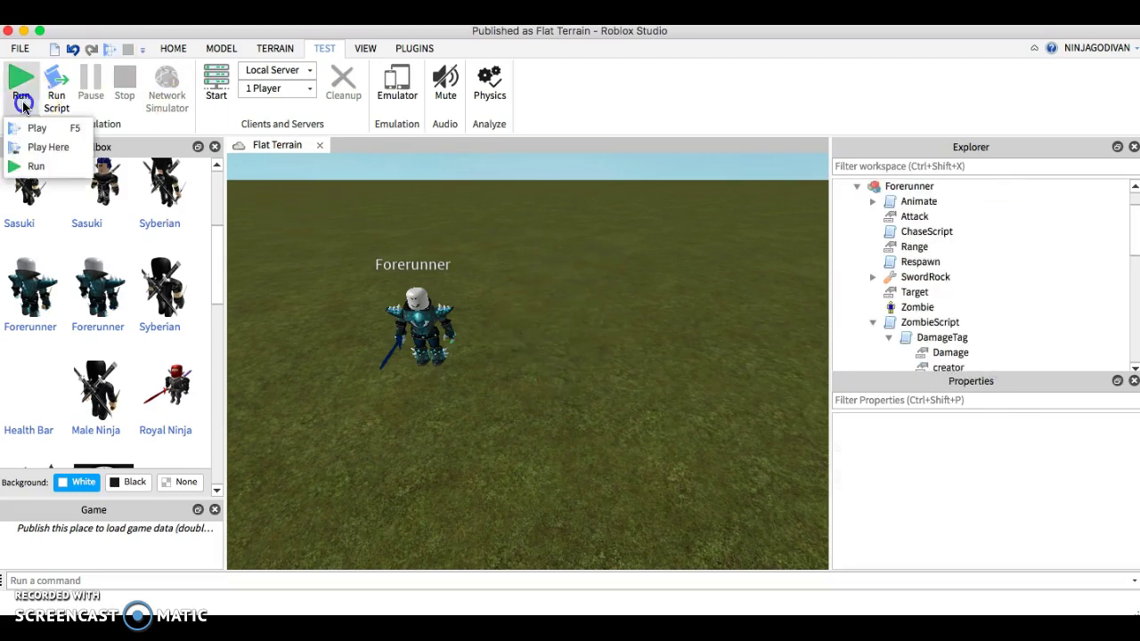
click(36, 147)
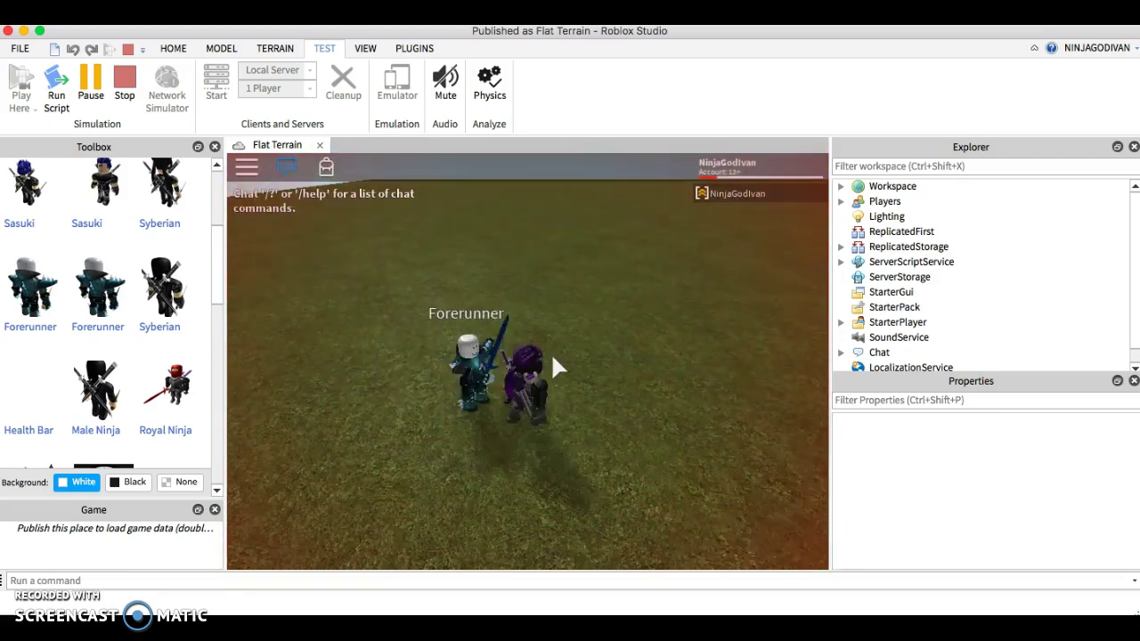
Swap the original Forerunner for a Forerunner Elite inserted from the Toolbox.
click(125, 82)
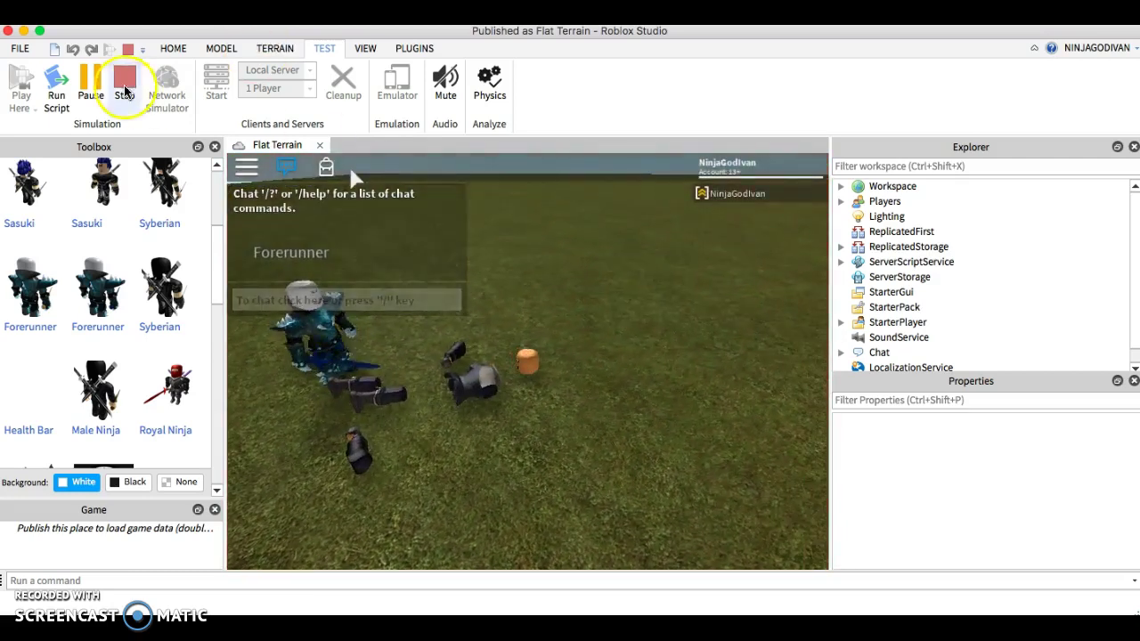
click(856, 231)
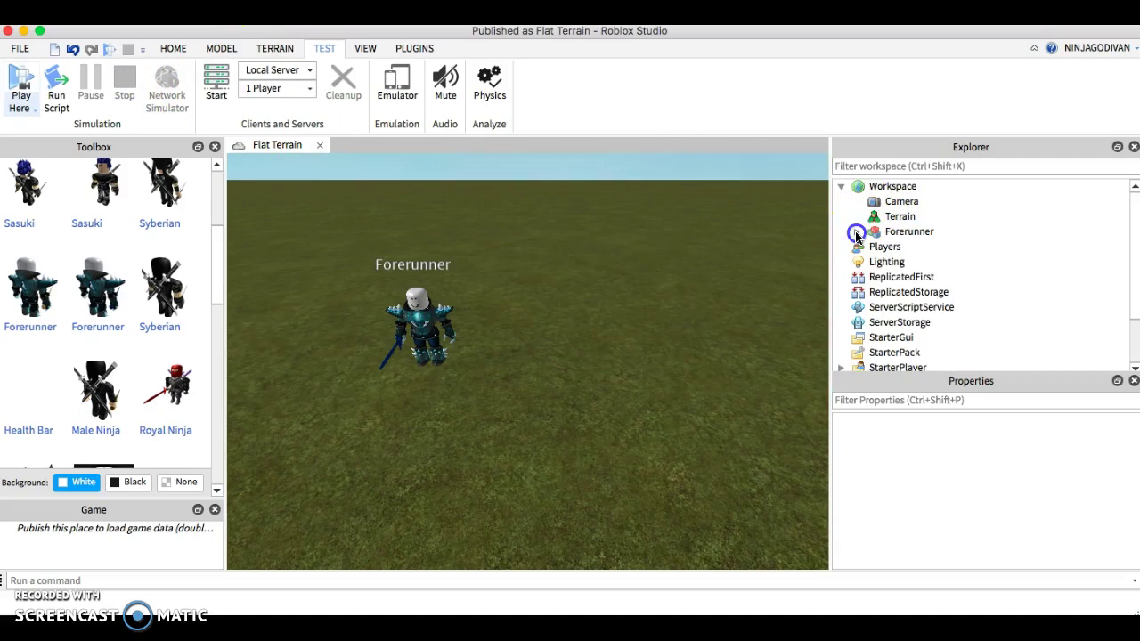
click(657, 331)
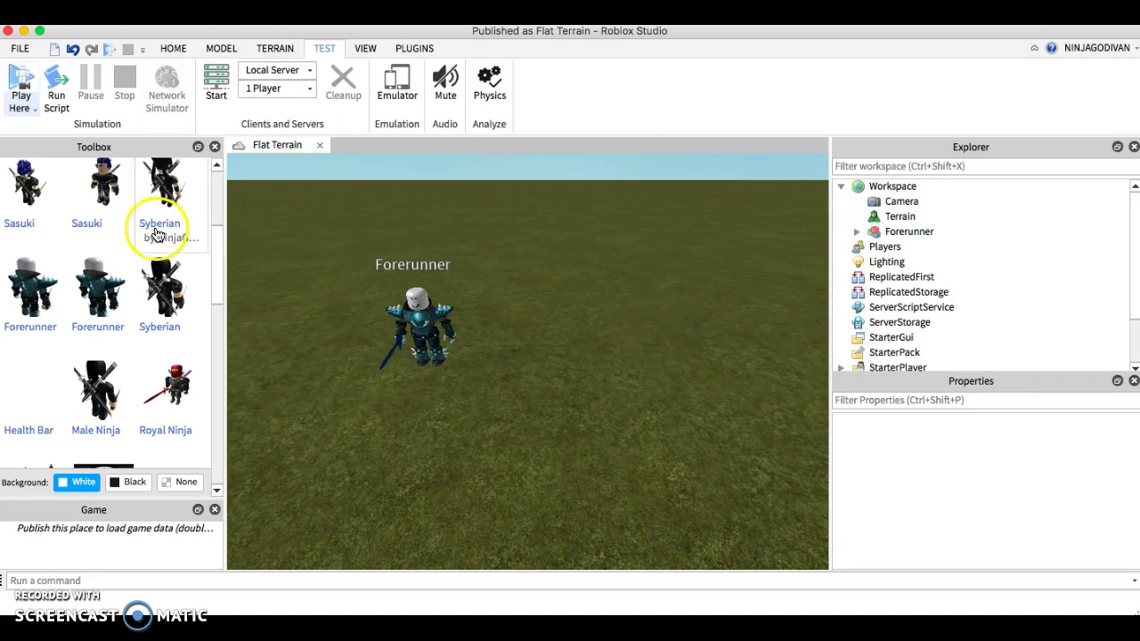
click(33, 279)
click(373, 346)
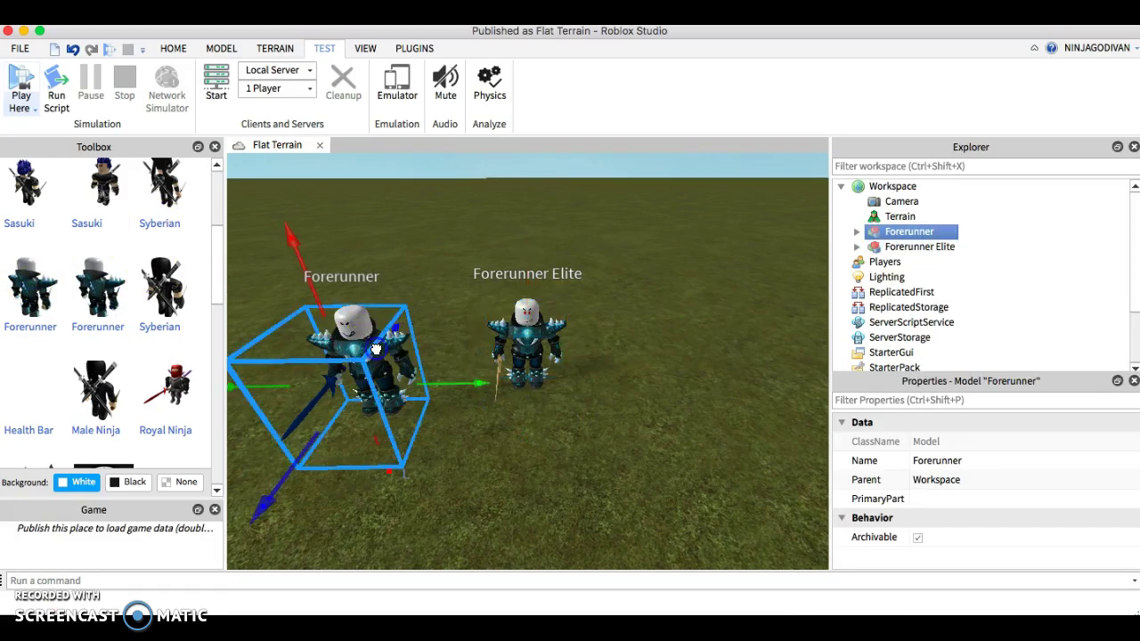
key(Delete)
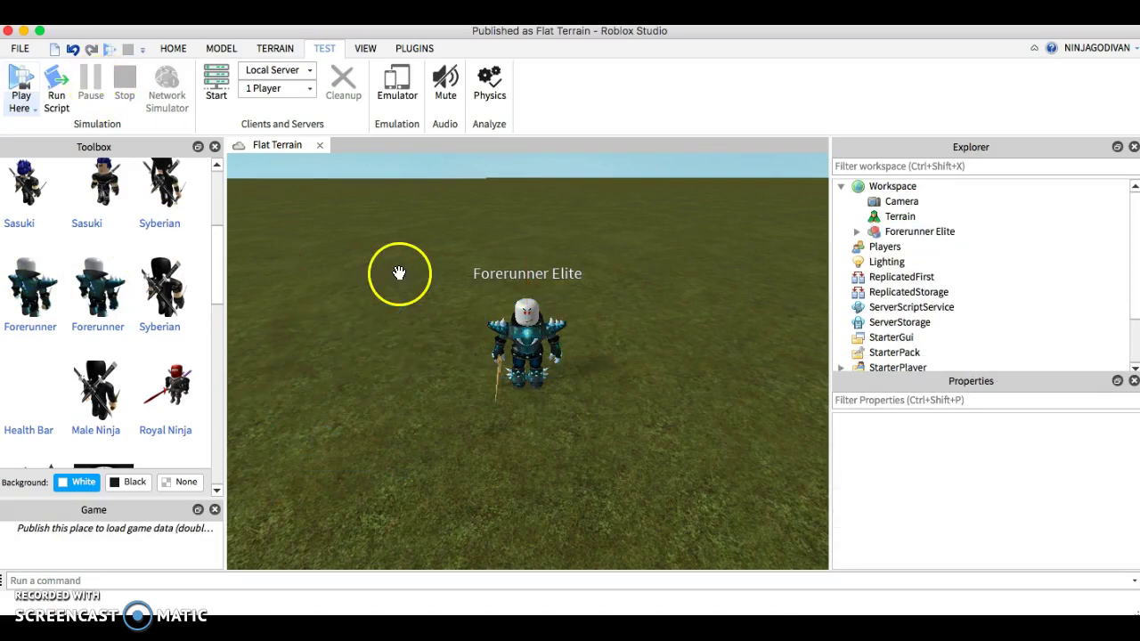
Play-test the Forerunner Elite twice, selecting it between the runs.
click(23, 79)
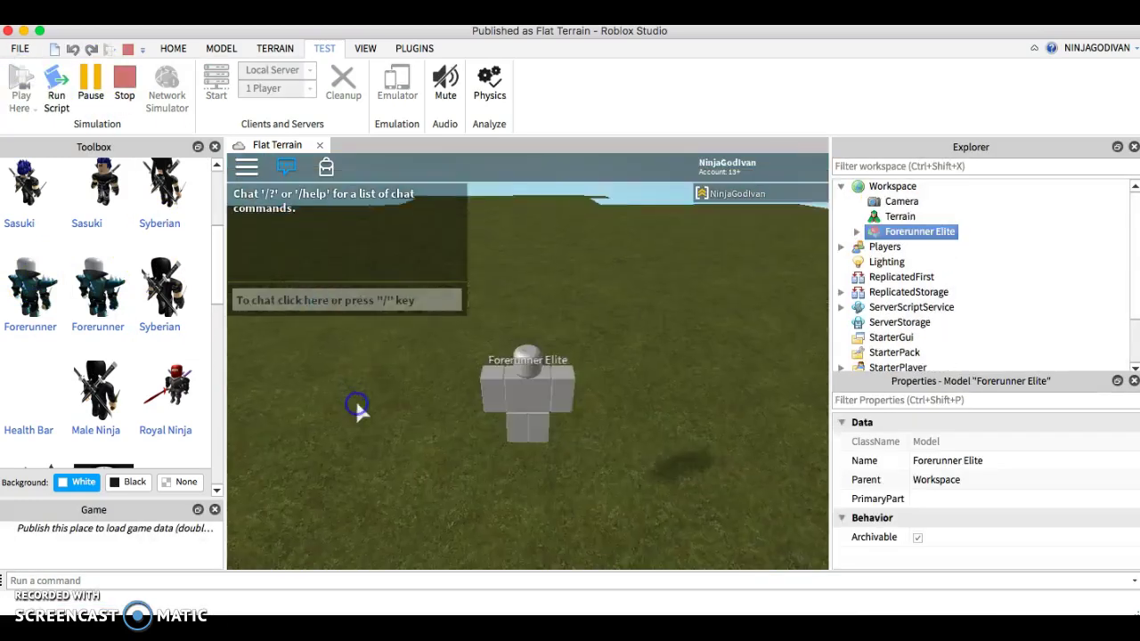
click(125, 79)
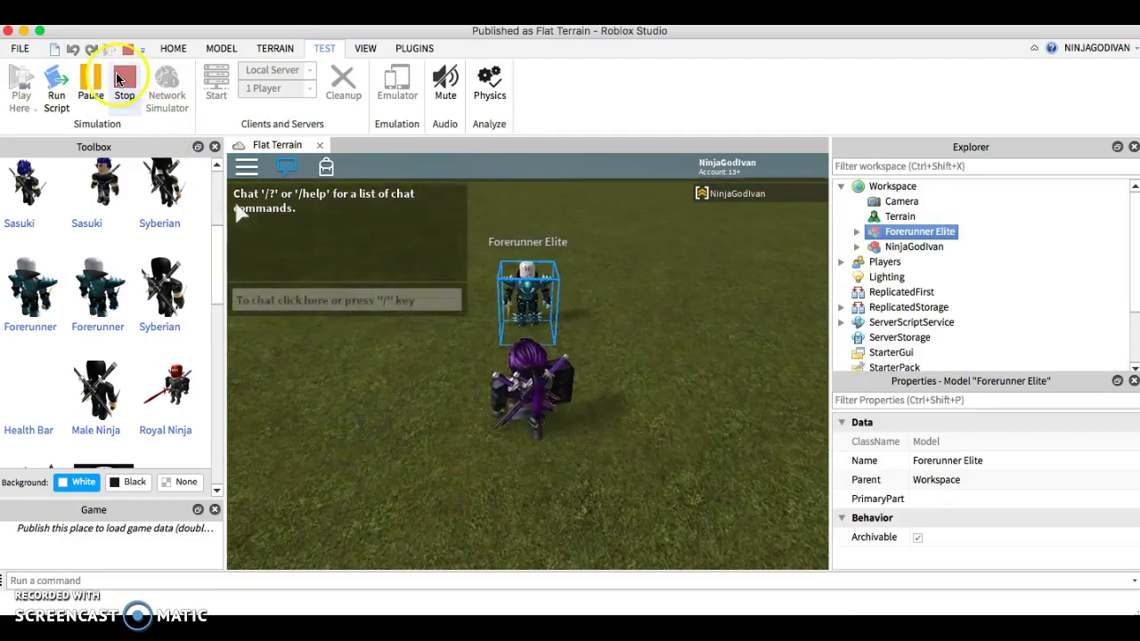
click(506, 299)
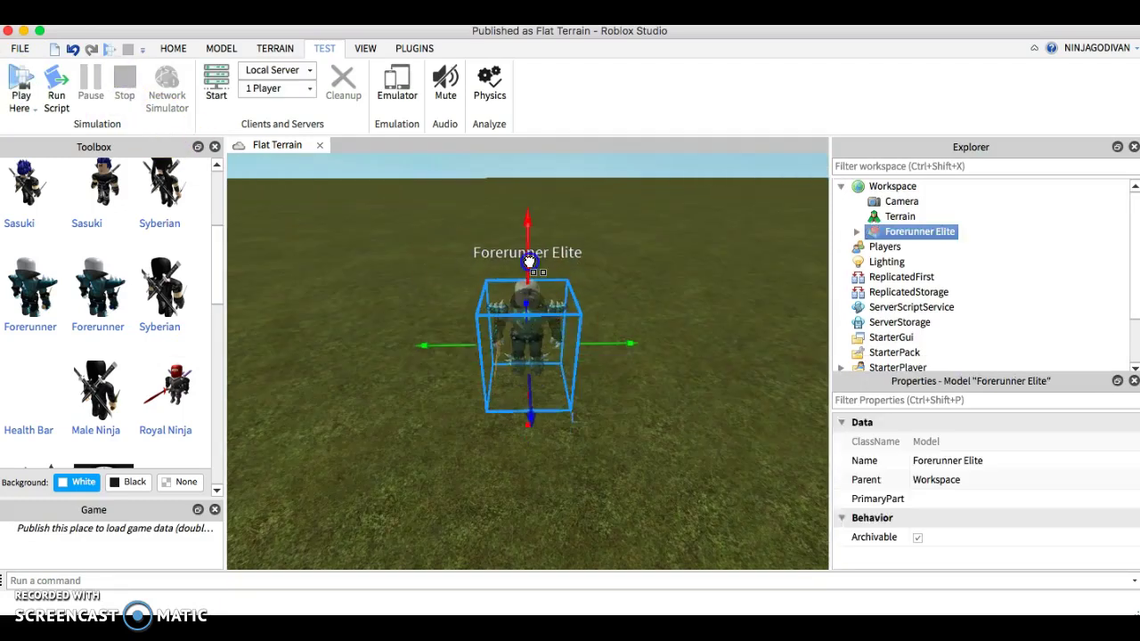
click(22, 82)
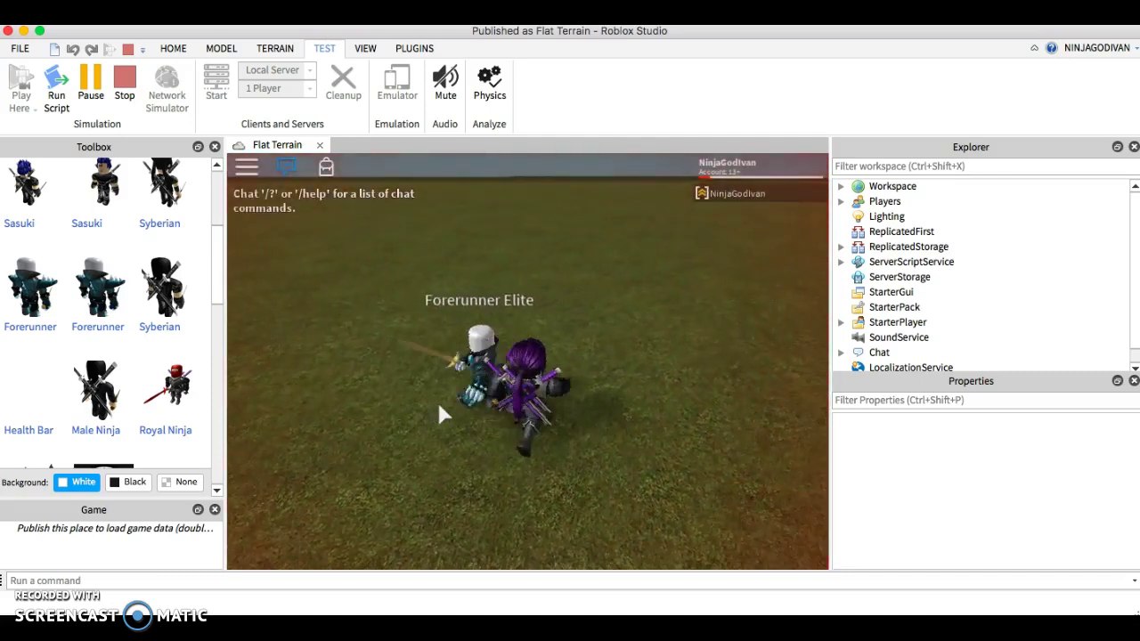
Add a Male Ninja model beside the Forerunner Elite and frame it in view.
click(125, 84)
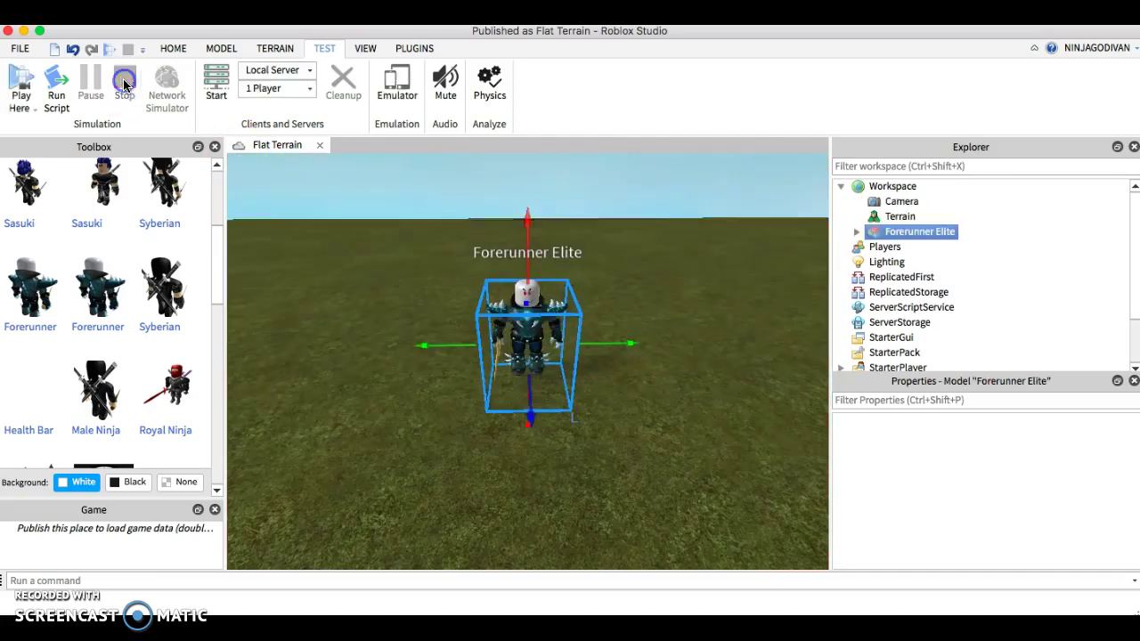
click(450, 400)
scroll(415, 438, down, 10)
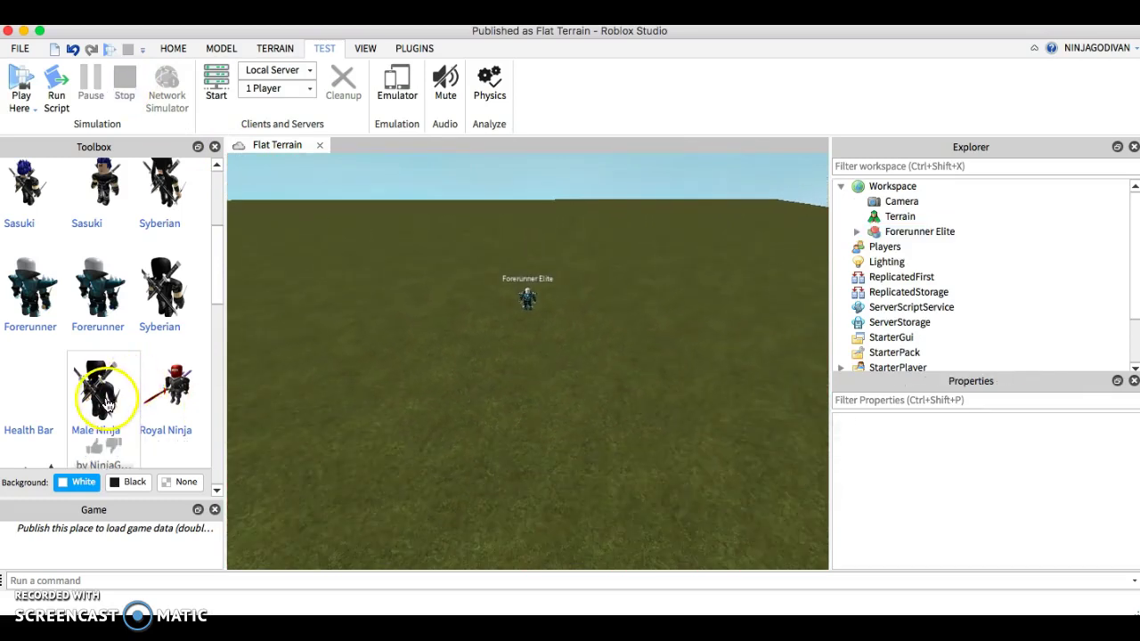
click(106, 404)
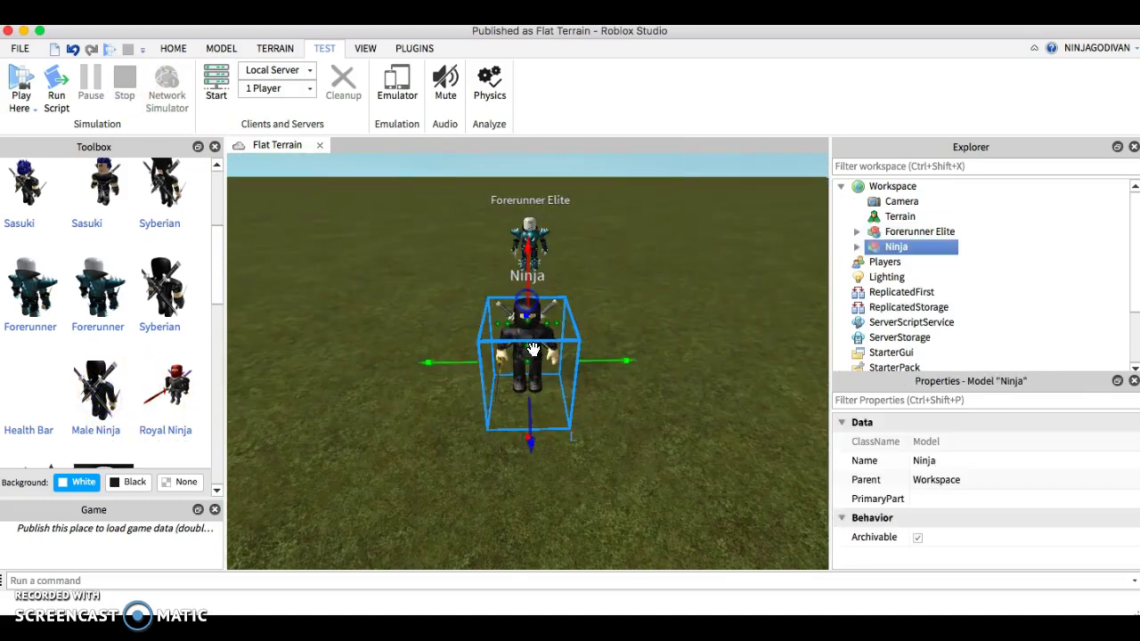
scroll(529, 427, down, 2)
scroll(534, 484, down, 2)
scroll(545, 492, down, 2)
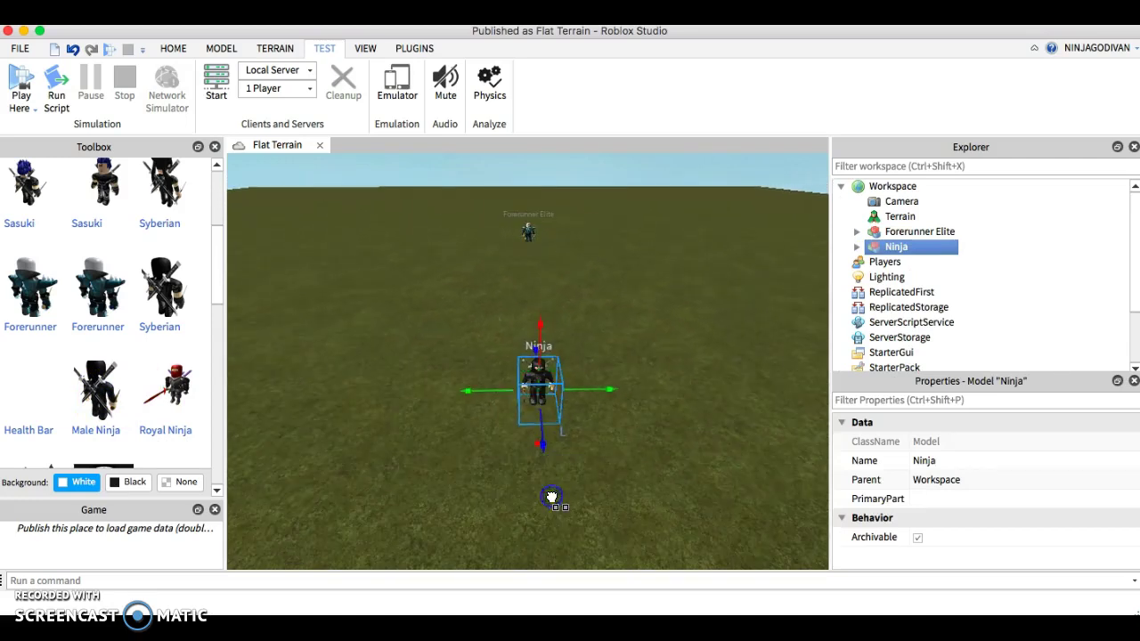
key(f)
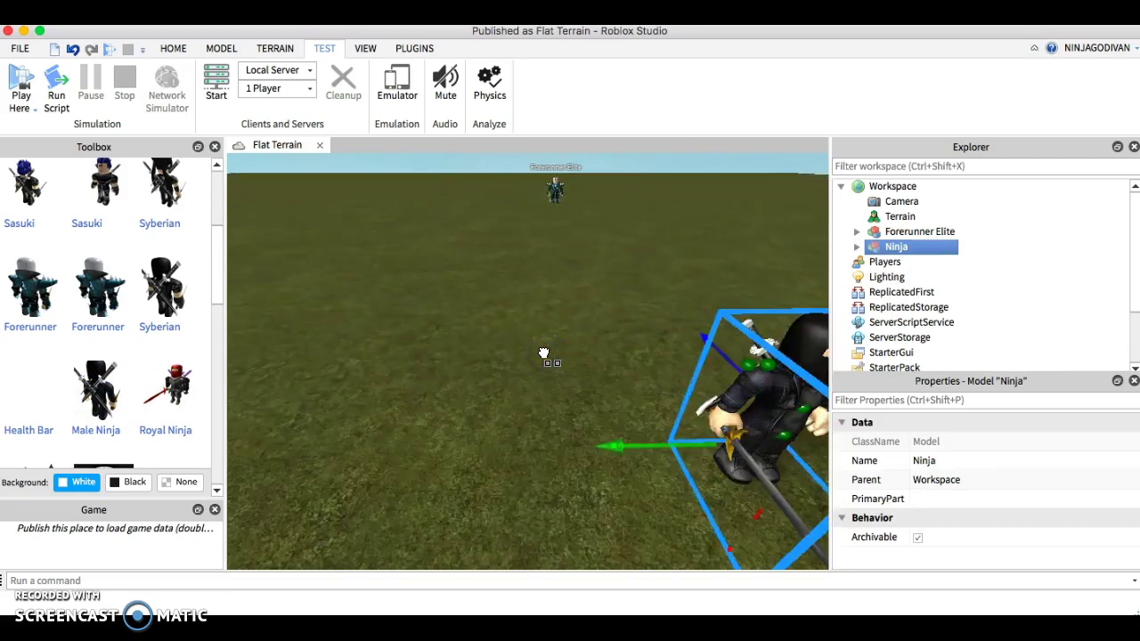
click(392, 287)
mouse_move(30, 294)
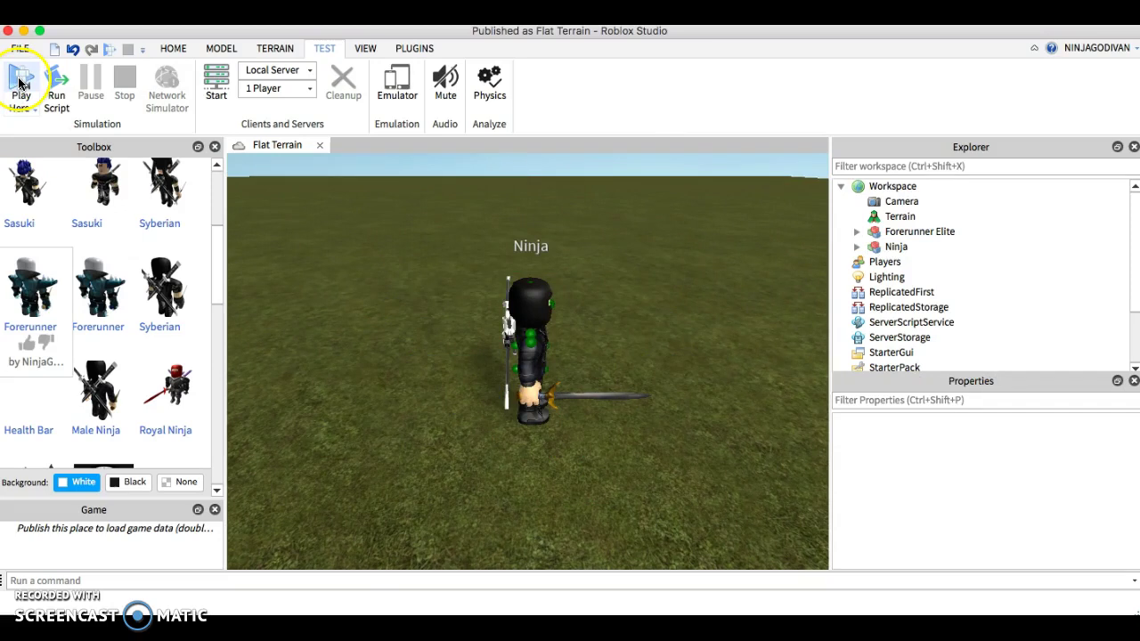
Play-test from the current spot with both enemies present, then stop.
click(18, 82)
click(344, 408)
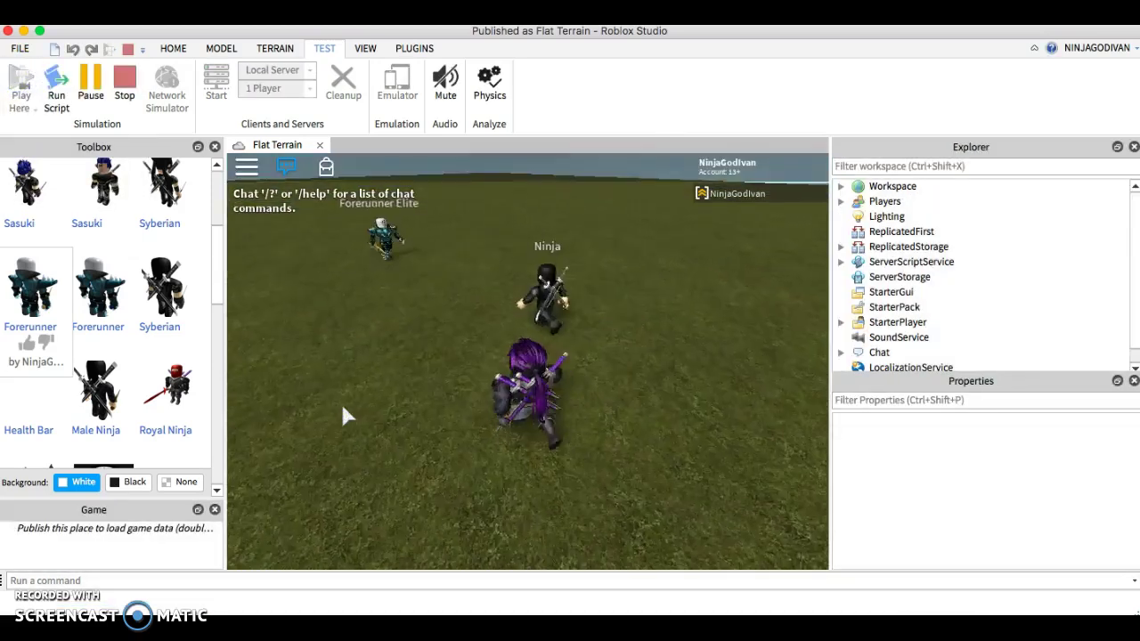
click(125, 82)
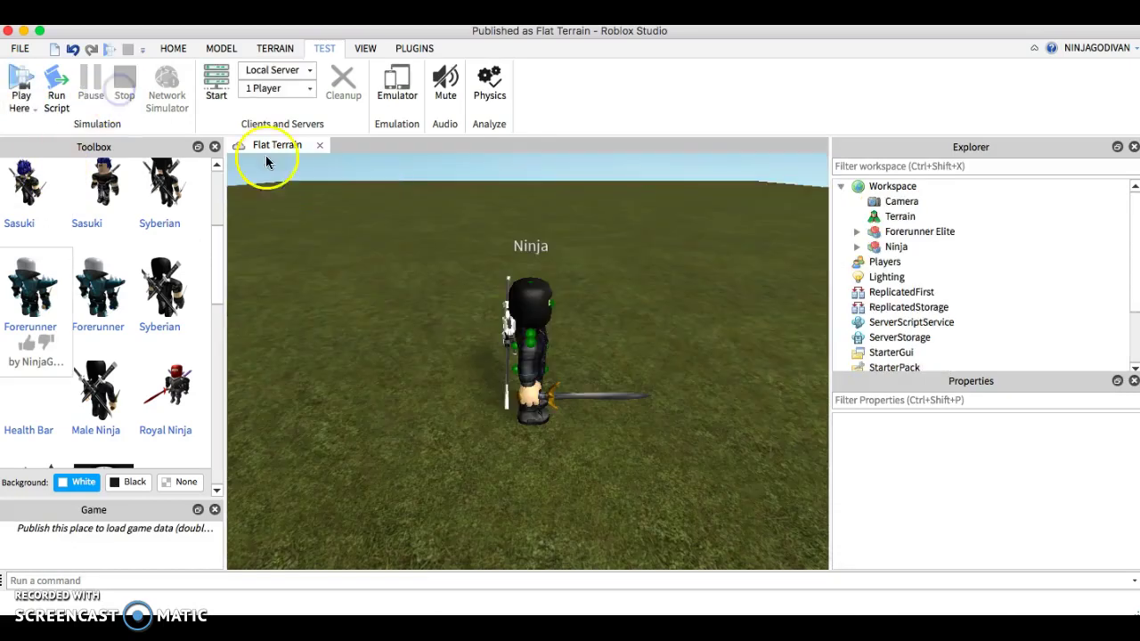
Select the Ninja NPC in the viewport so its parts and ChaseScript are listed.
click(555, 335)
click(605, 264)
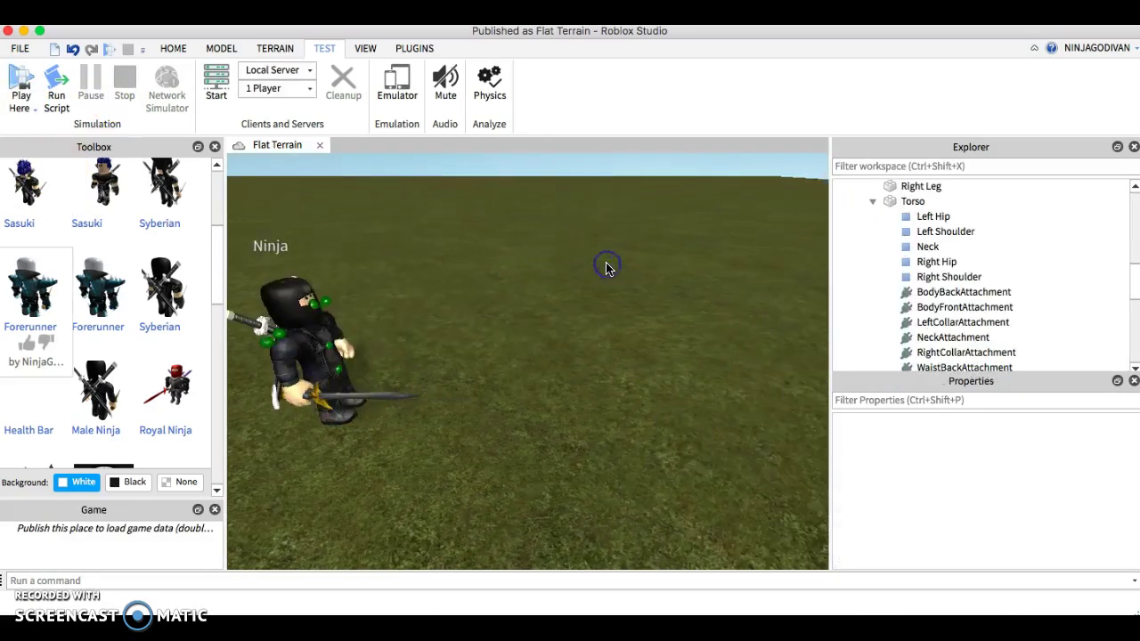
right_drag(606, 264, 606, 269)
click(564, 330)
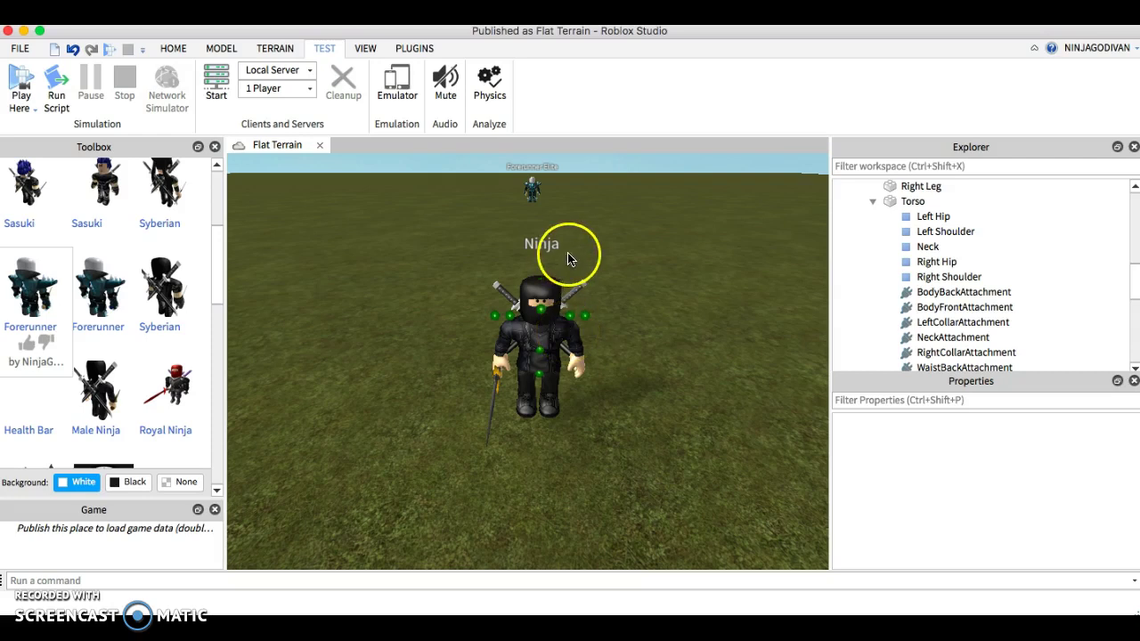
click(565, 330)
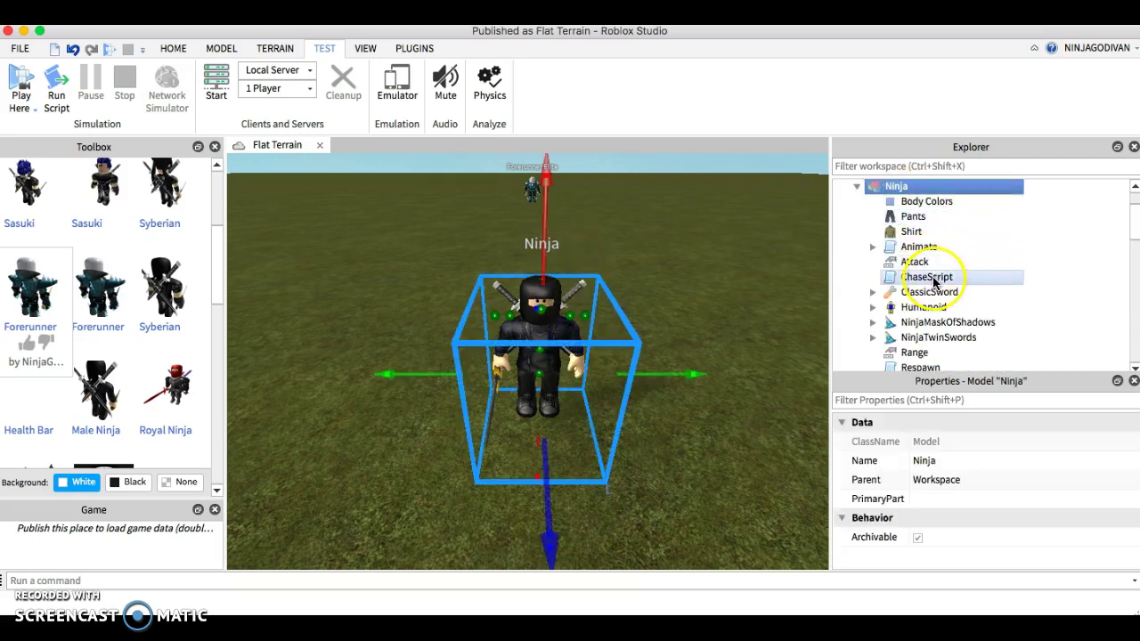
In the Ninja's ChaseScript, change 'Zombie' to 'Humanoid' on line 28 and close it.
double_click(926, 277)
click(575, 499)
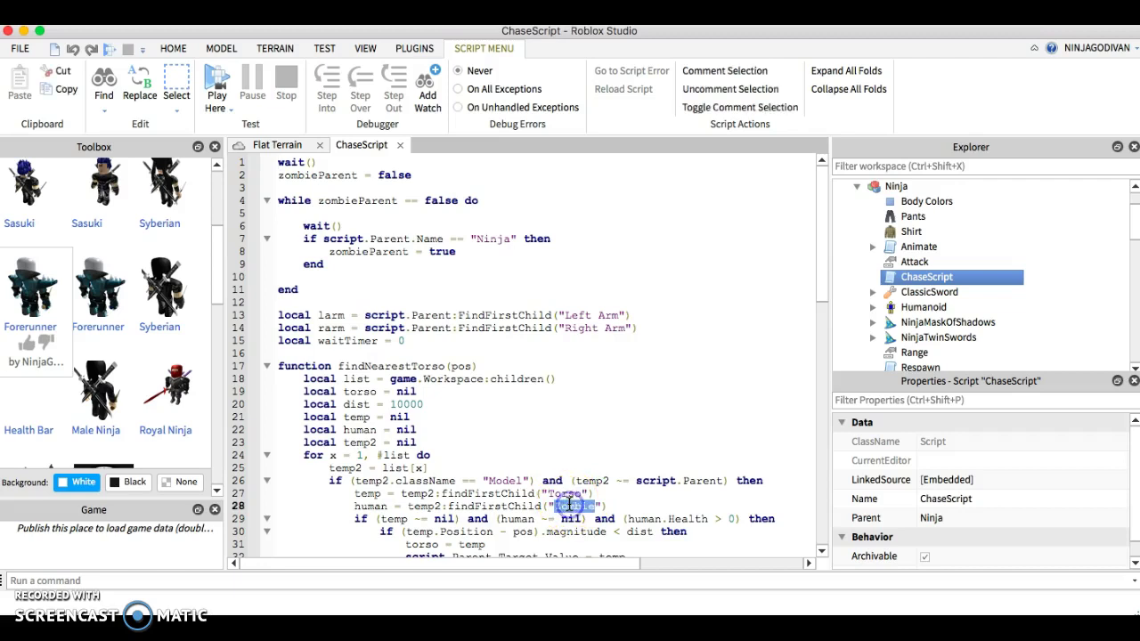
triple_click(514, 506)
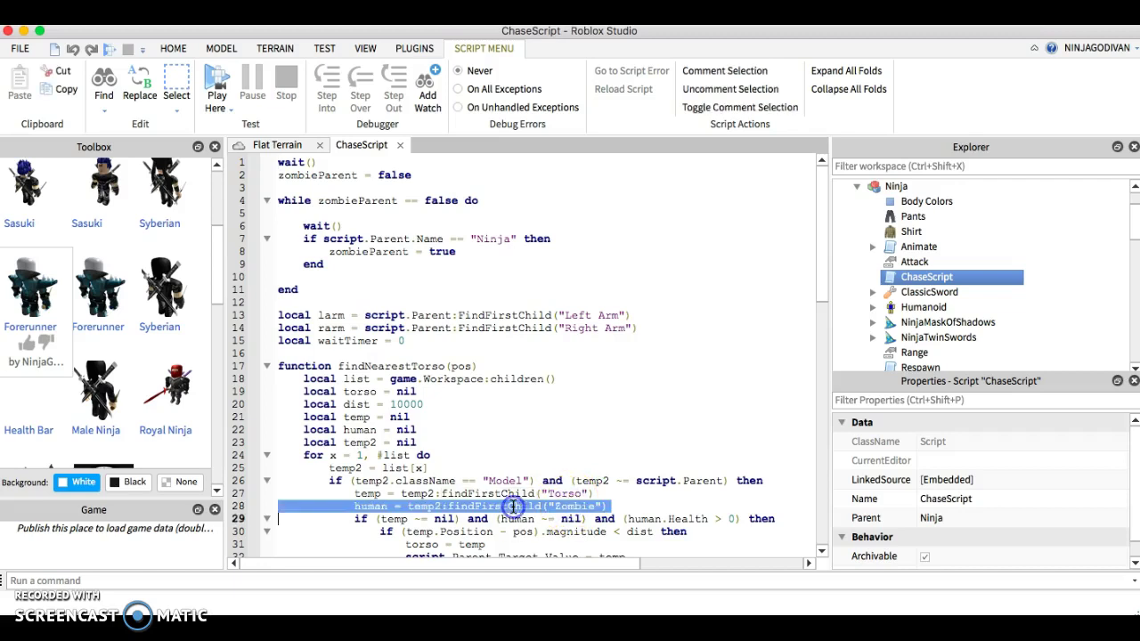
double_click(573, 506)
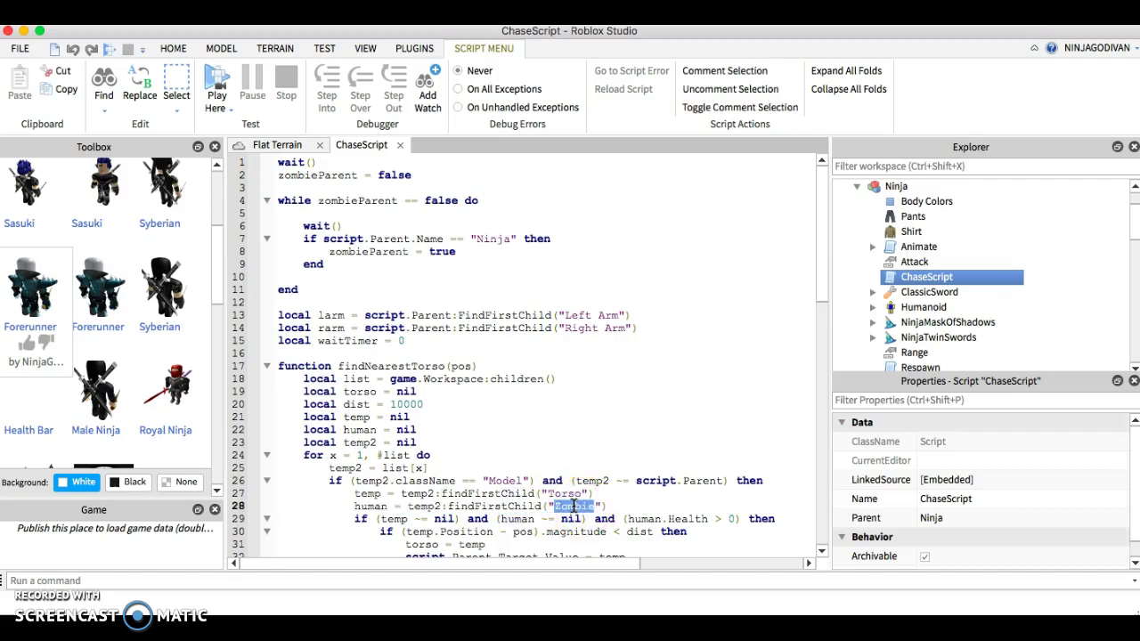
text(Hu)
text(anoid)
click(400, 145)
Play-test the Ninja's chase from the current spot, then stop.
click(19, 80)
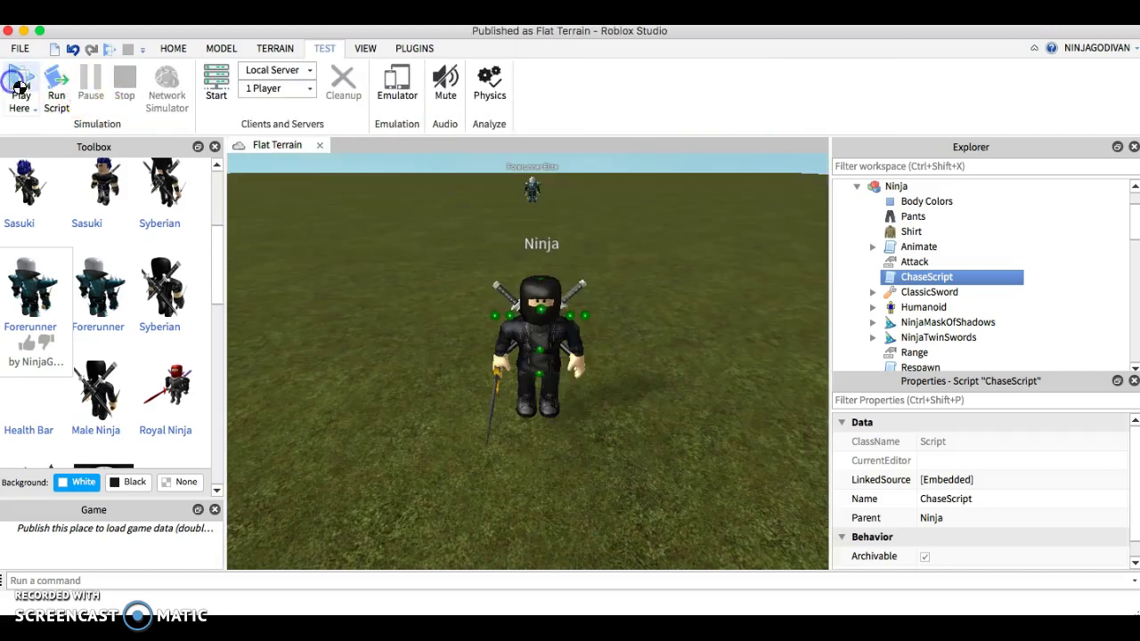
click(357, 364)
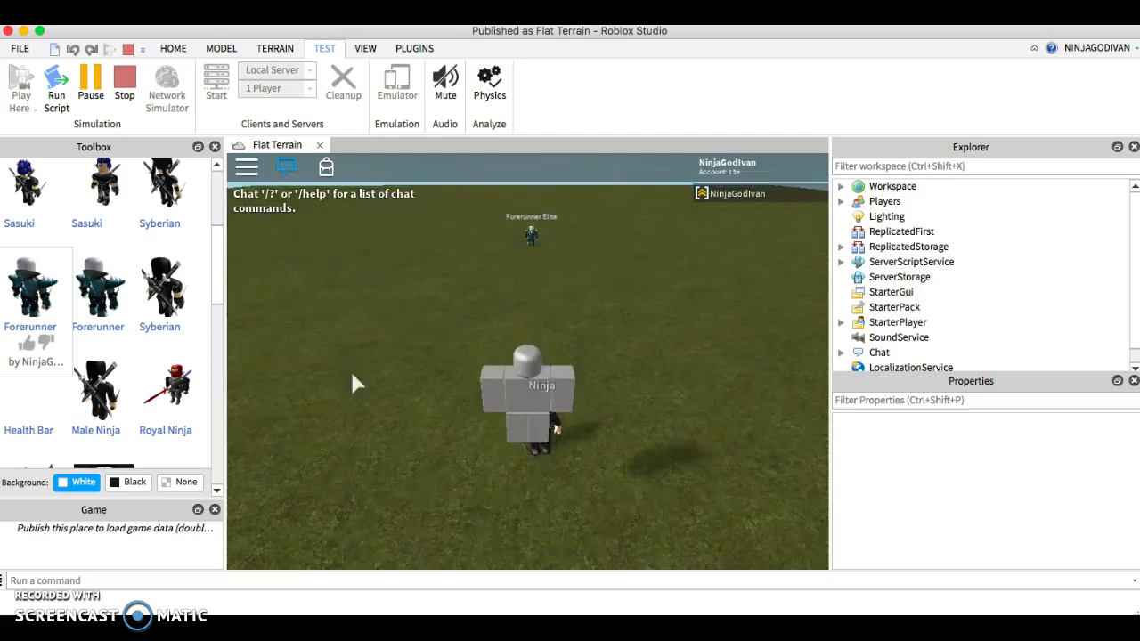
click(300, 326)
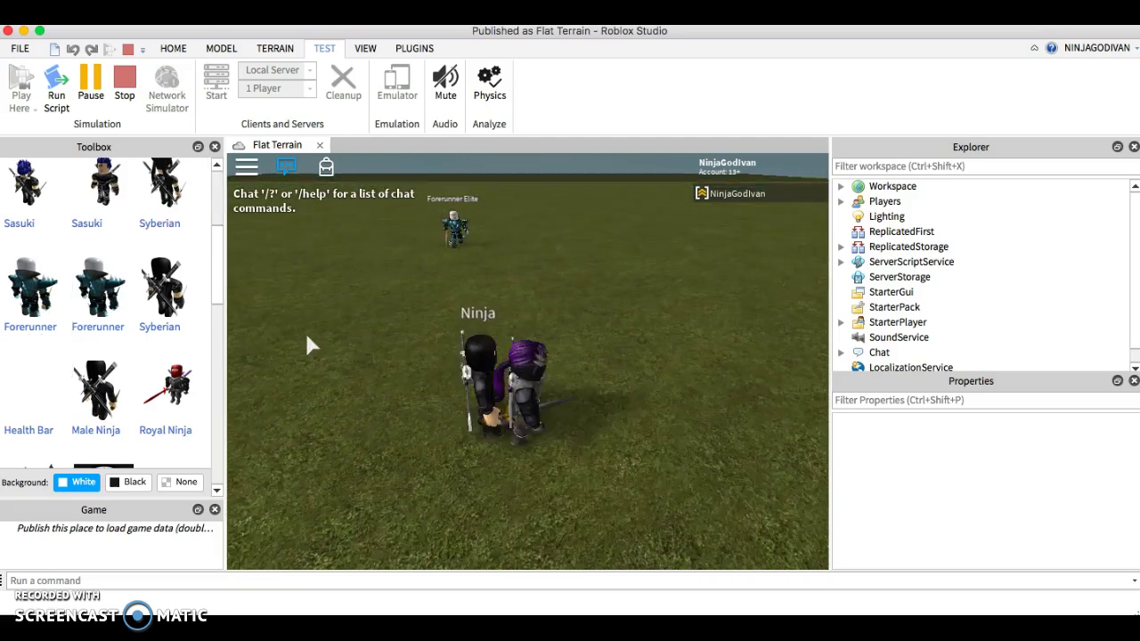
click(125, 80)
Change 'Zombie' to 'Humanoid' in ZombieScript's hit check on line 40.
click(835, 281)
scroll(878, 329, down, 2)
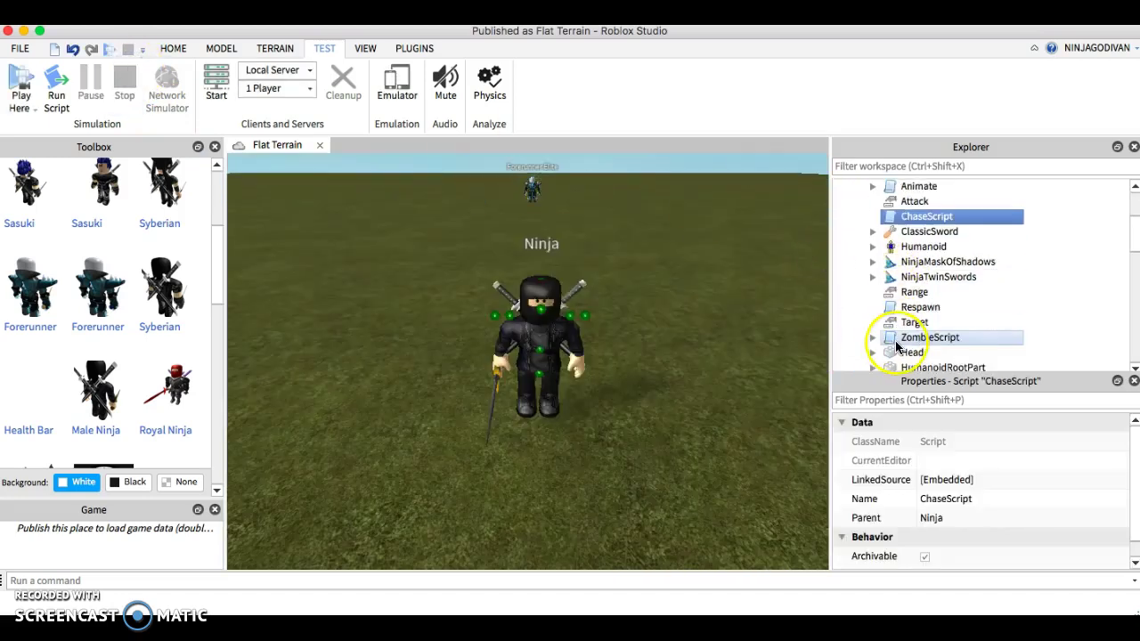
scroll(879, 303, down, 2)
click(872, 293)
double_click(926, 293)
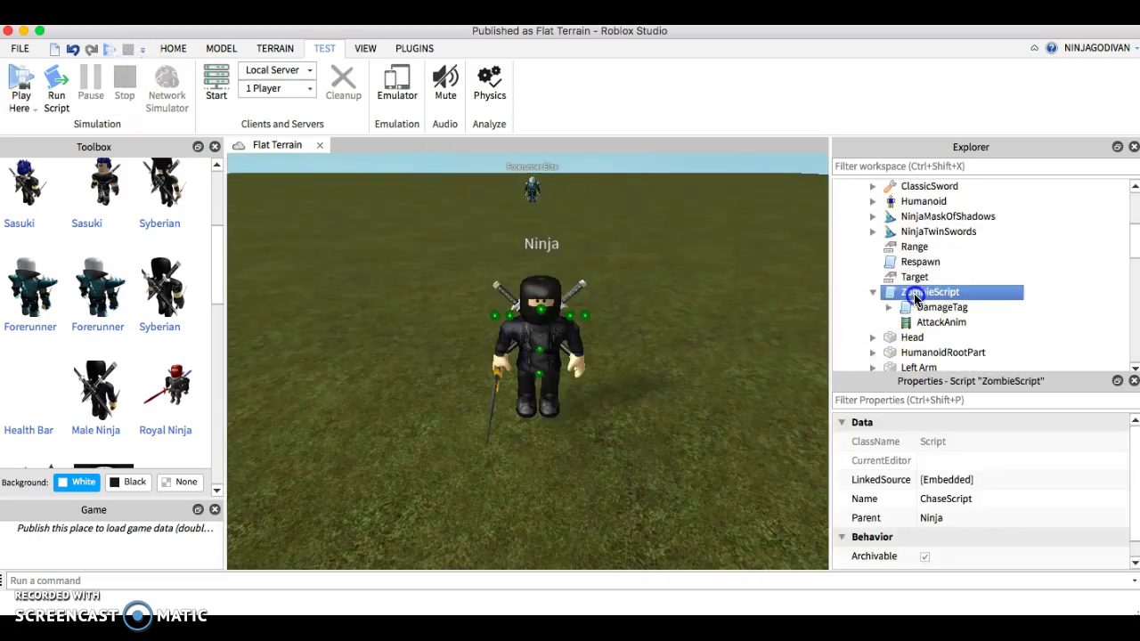
scroll(648, 397, down, 2)
scroll(649, 397, down, 2)
scroll(649, 397, right, 1)
scroll(649, 397, down, 2)
scroll(648, 398, left, 1)
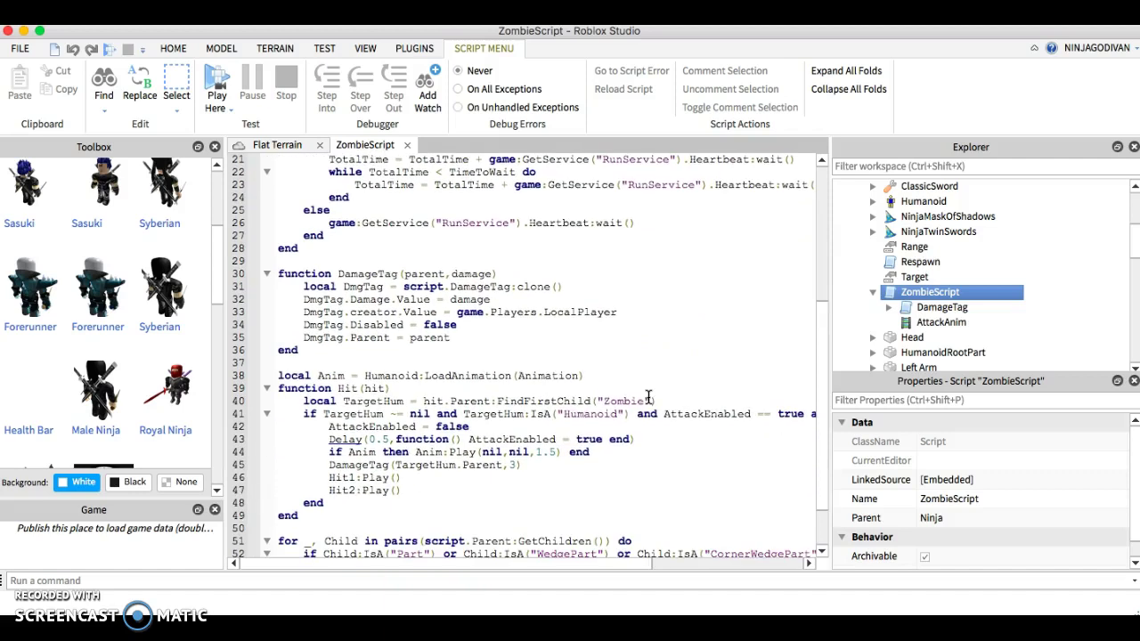
double_click(611, 402)
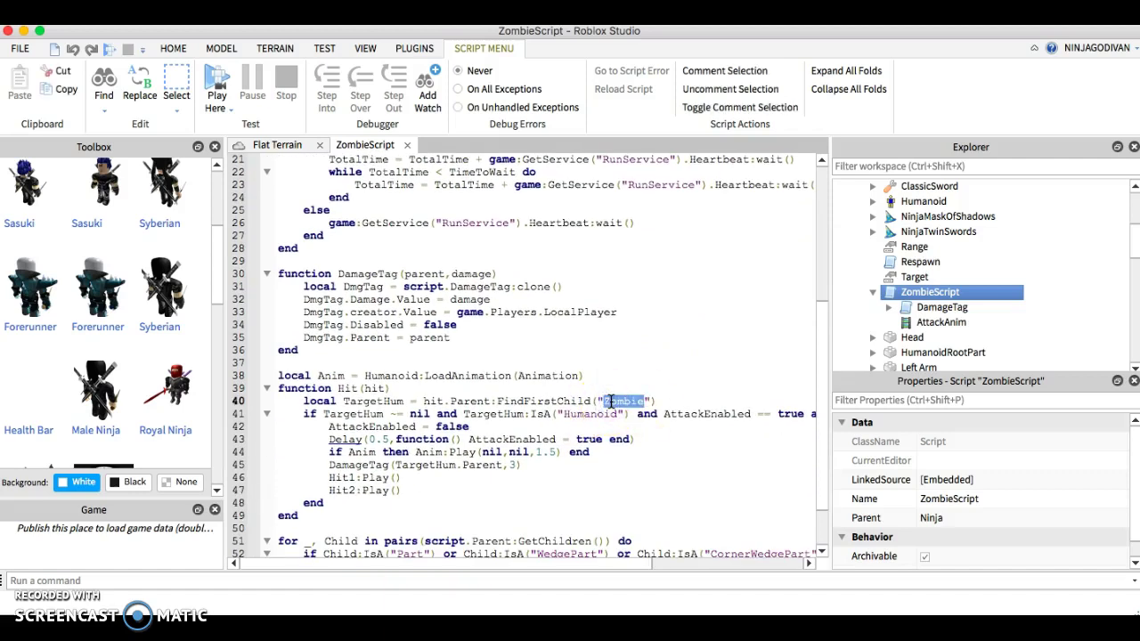
text(Human)
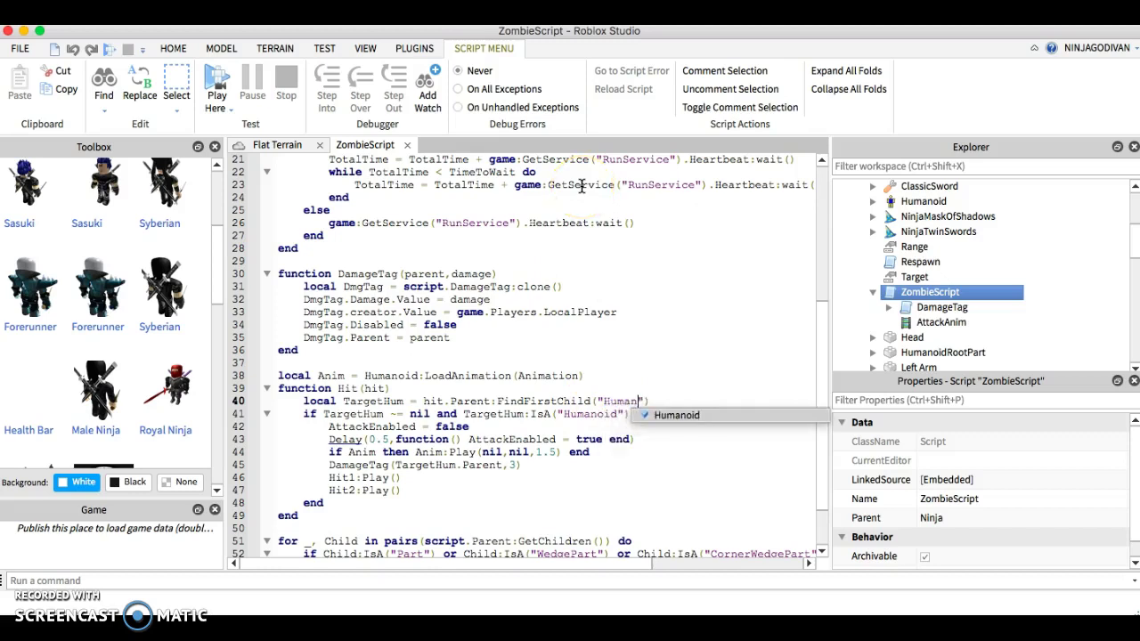
text(oid)
Play-test the Ninja with the edited ZombieScript, then stop.
click(213, 73)
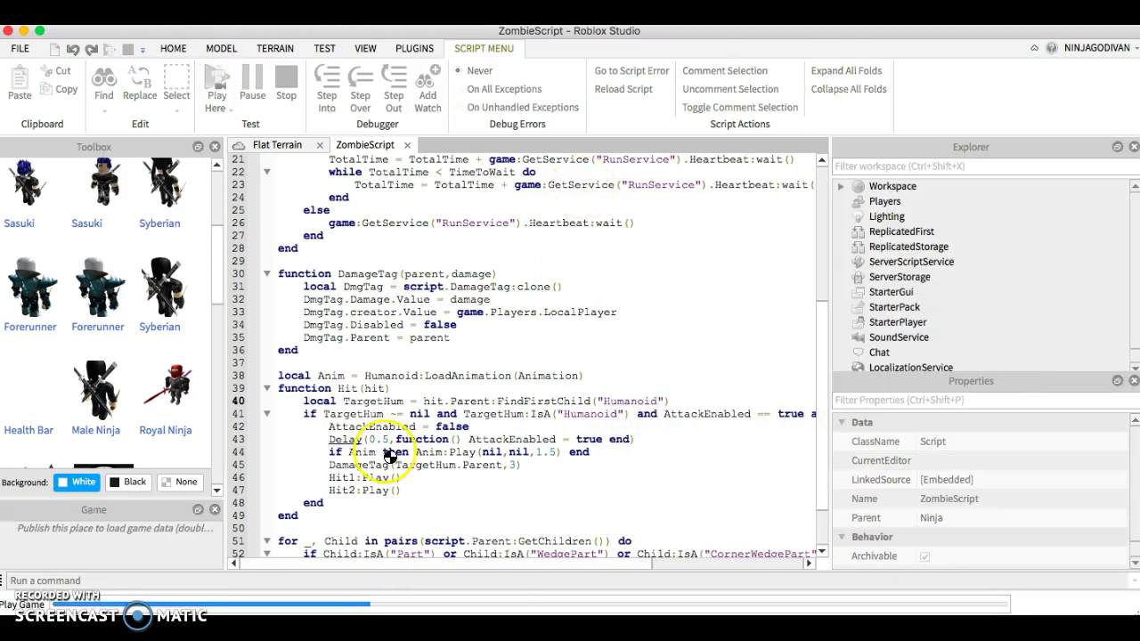
click(383, 453)
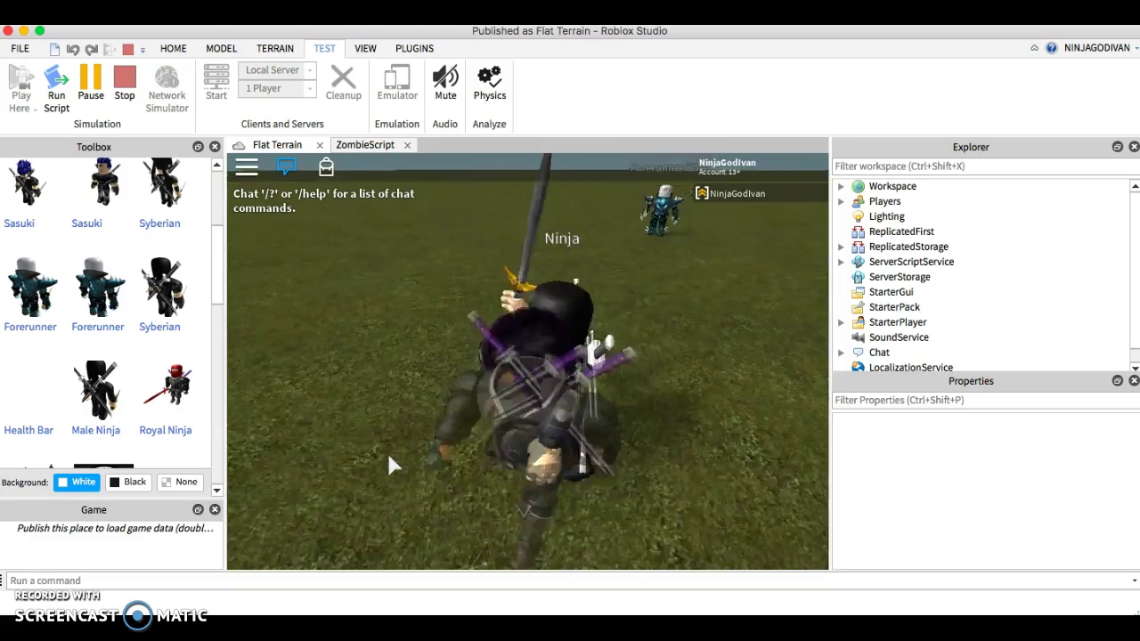
click(129, 87)
Change DamageTag's line 2 lookup from 'Zombie' to 'Humanoid' and play-test the damage.
click(898, 303)
double_click(926, 307)
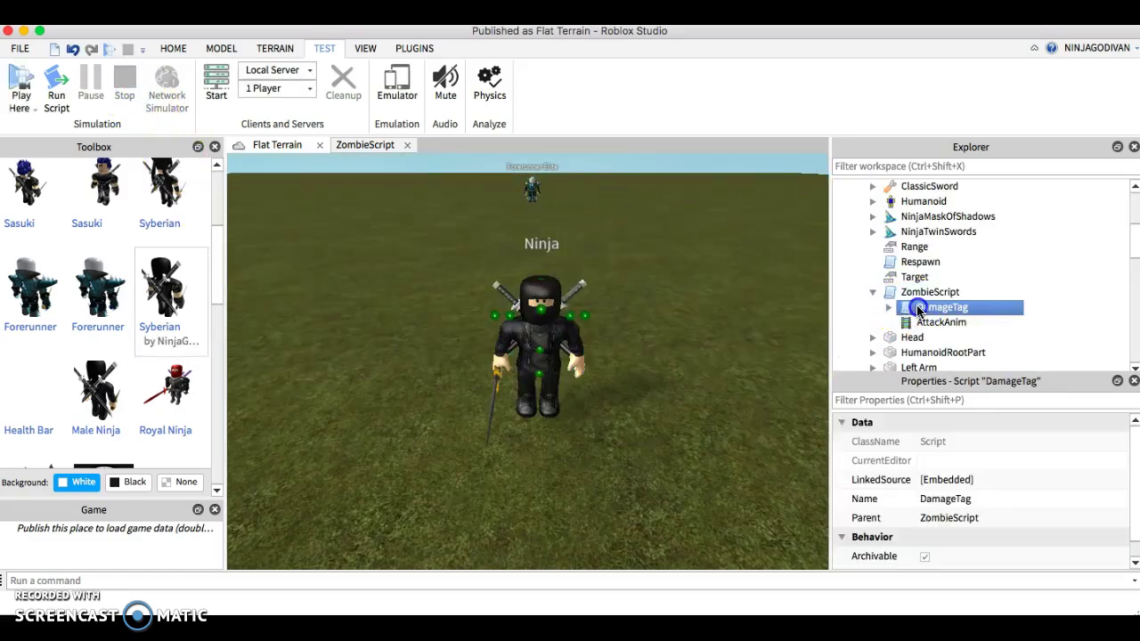
double_click(521, 176)
text(Hu)
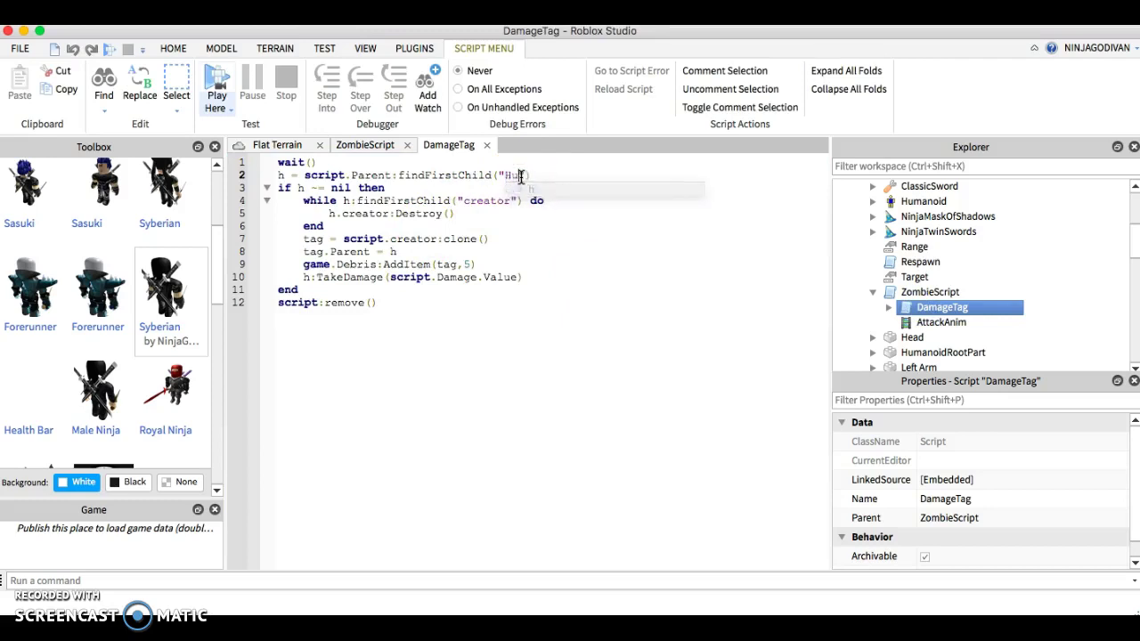
text(manoid)
click(216, 89)
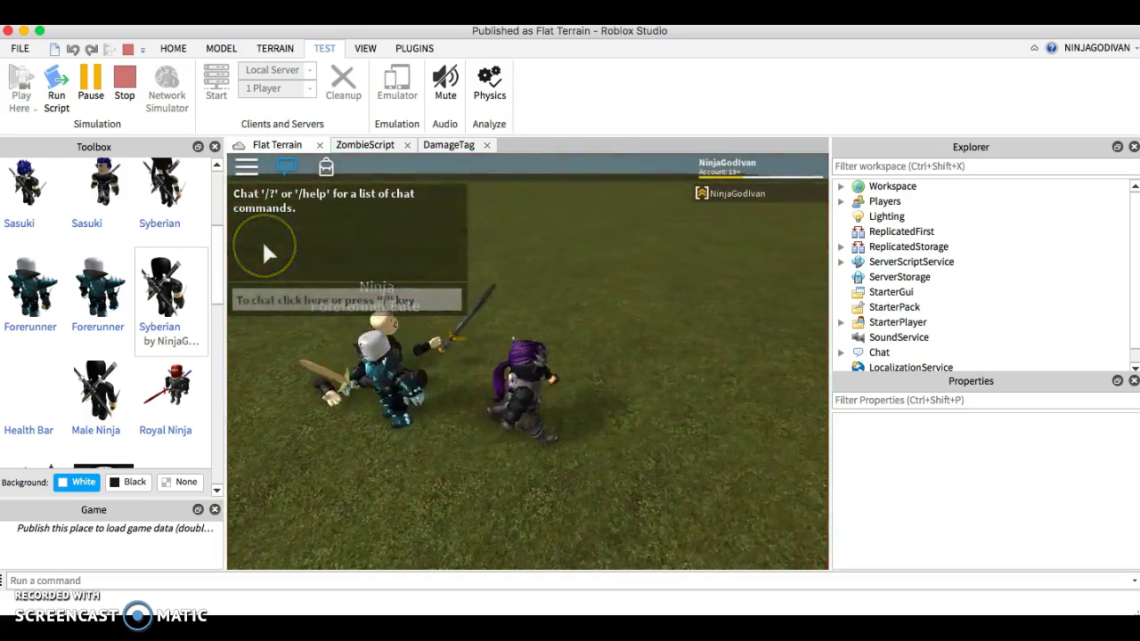
click(124, 80)
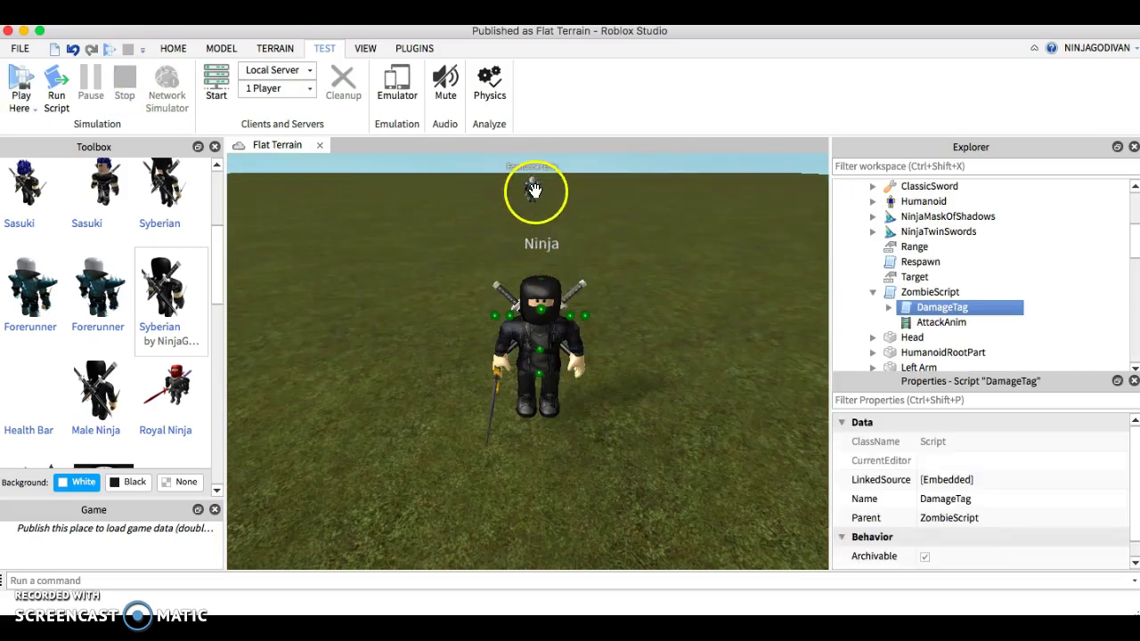
Select the Ninja NPC in the scene and delete it.
click(534, 192)
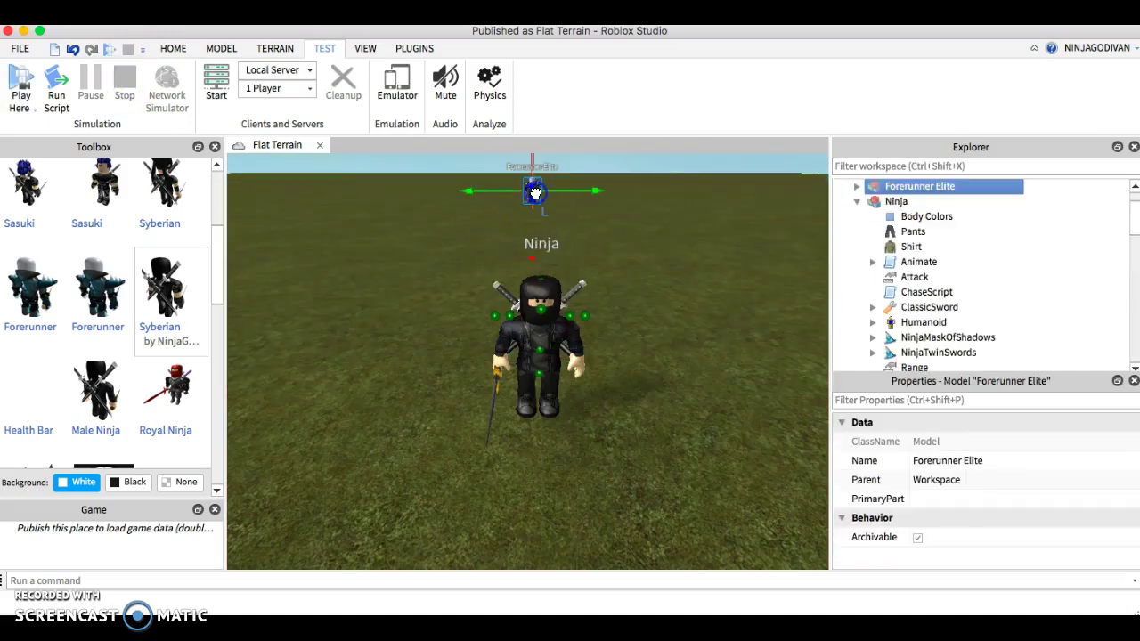
click(603, 289)
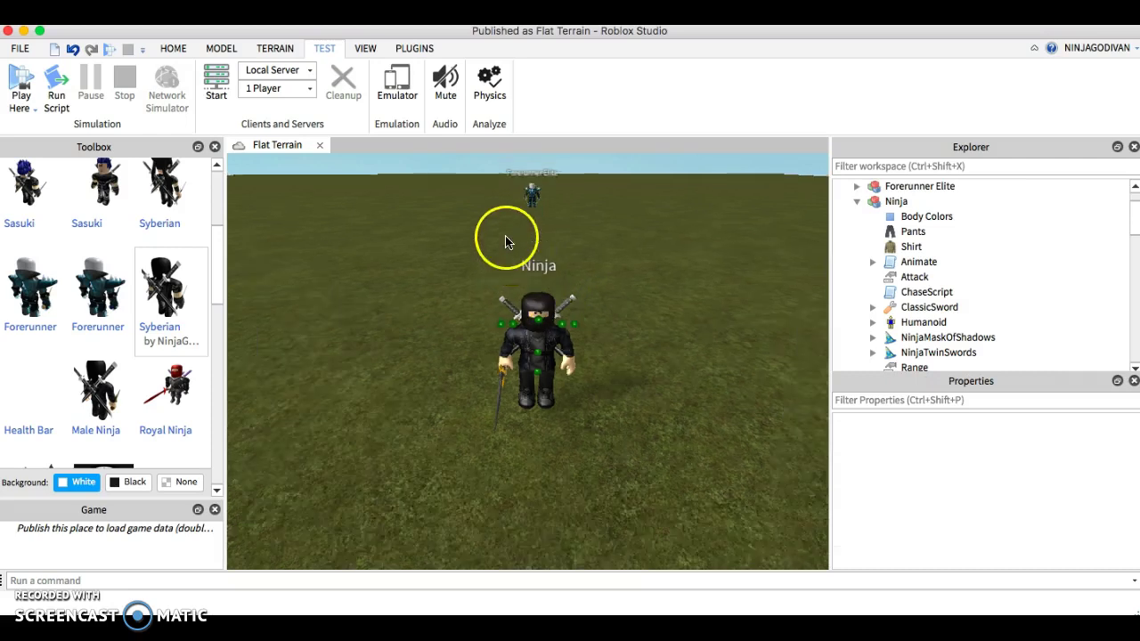
drag(530, 285, 533, 359)
key(Delete)
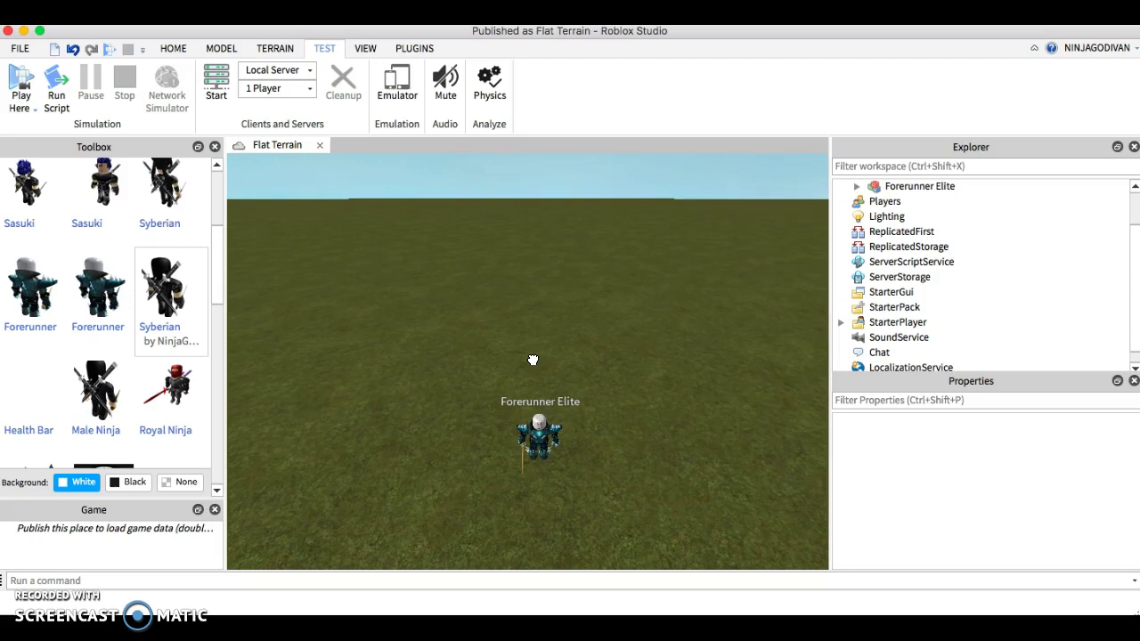
Remove both Forerunner Elite models and insert a single plain Forerunner from the Toolbox.
scroll(533, 359, up, 3)
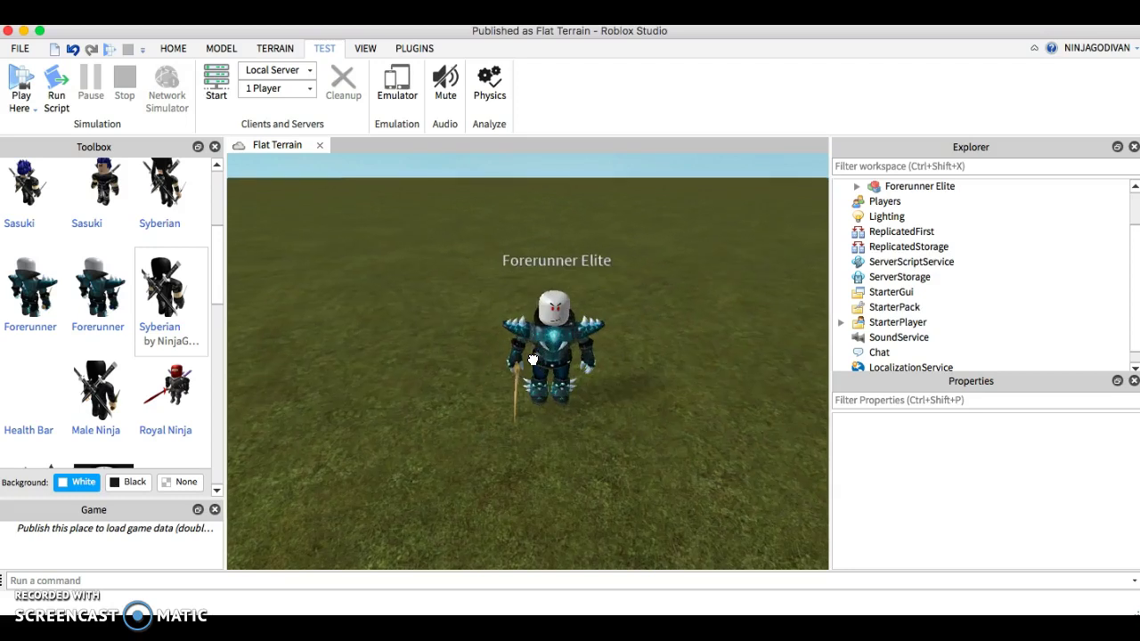
click(30, 285)
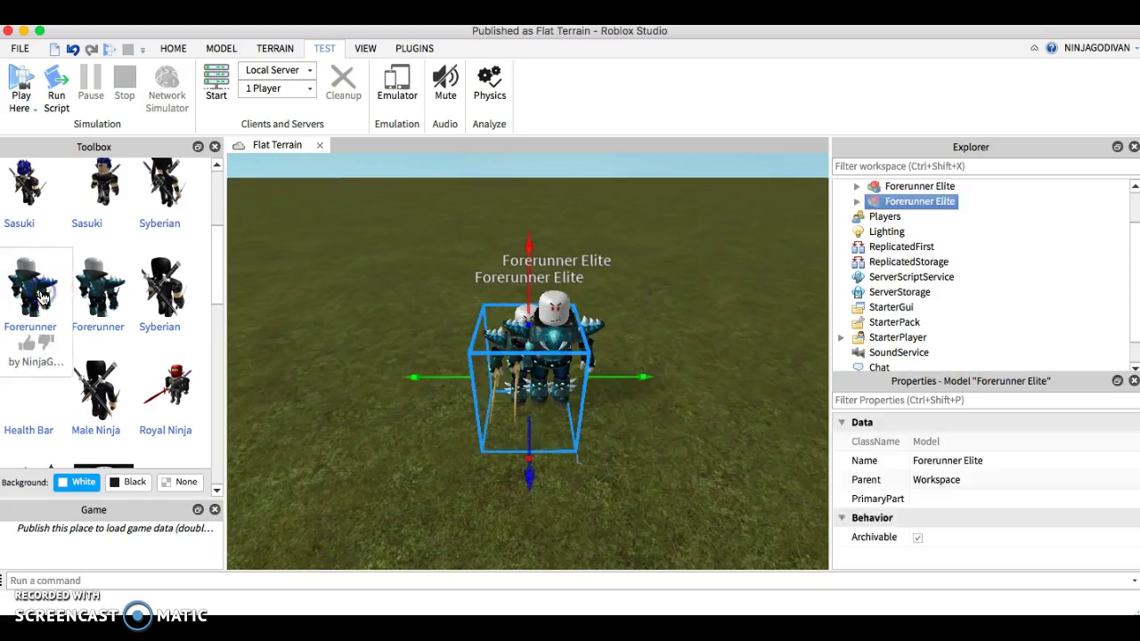
key(Delete)
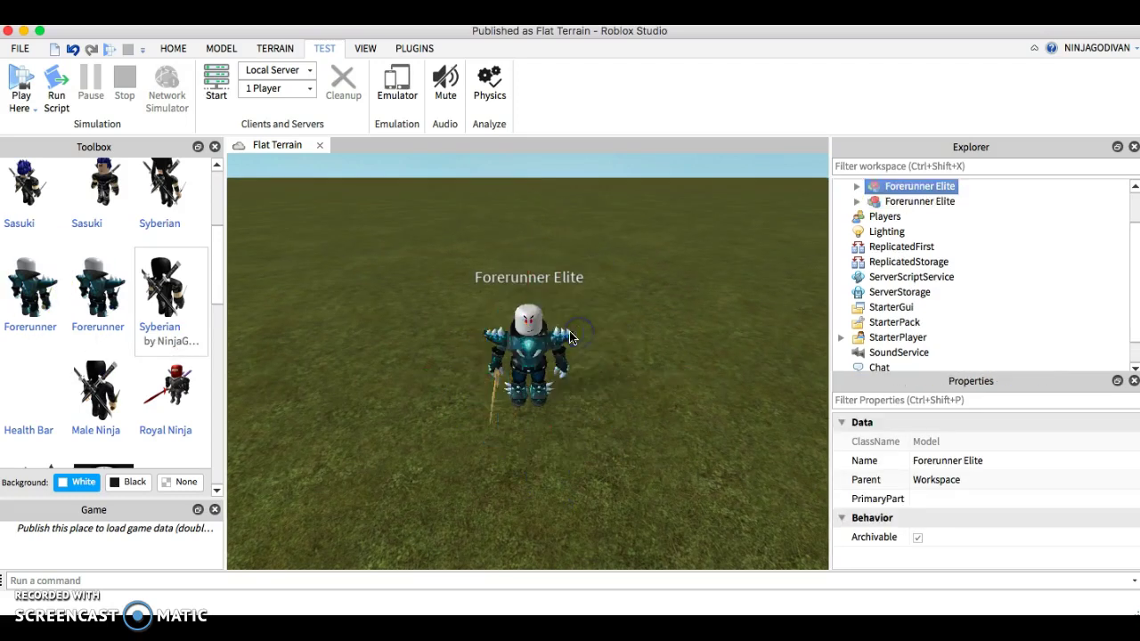
click(577, 332)
key(Delete)
click(98, 298)
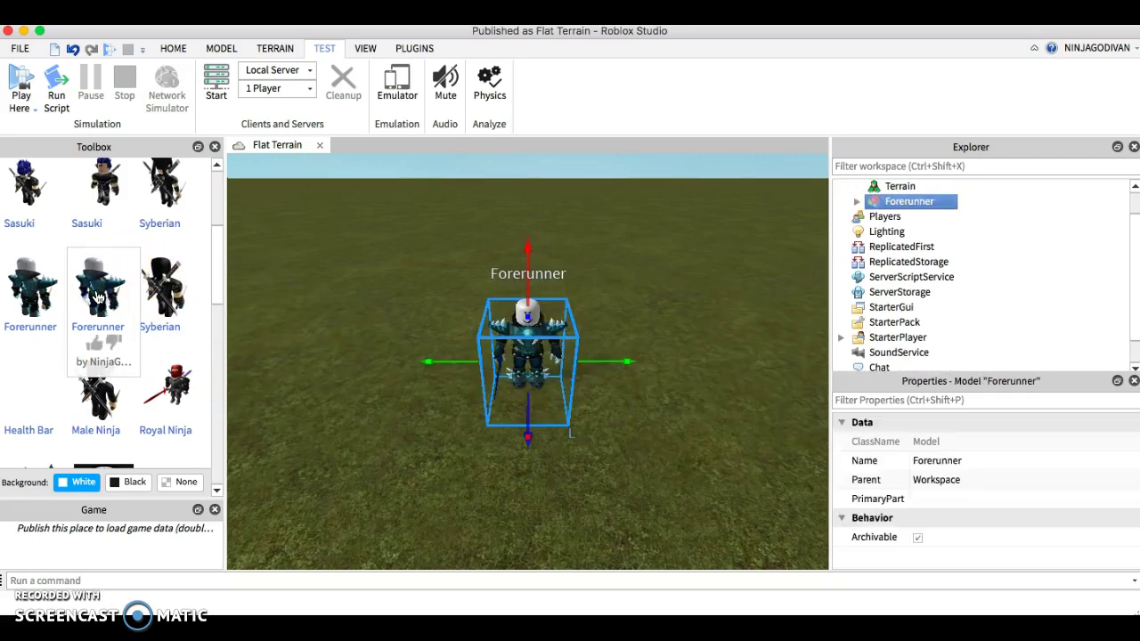
click(631, 292)
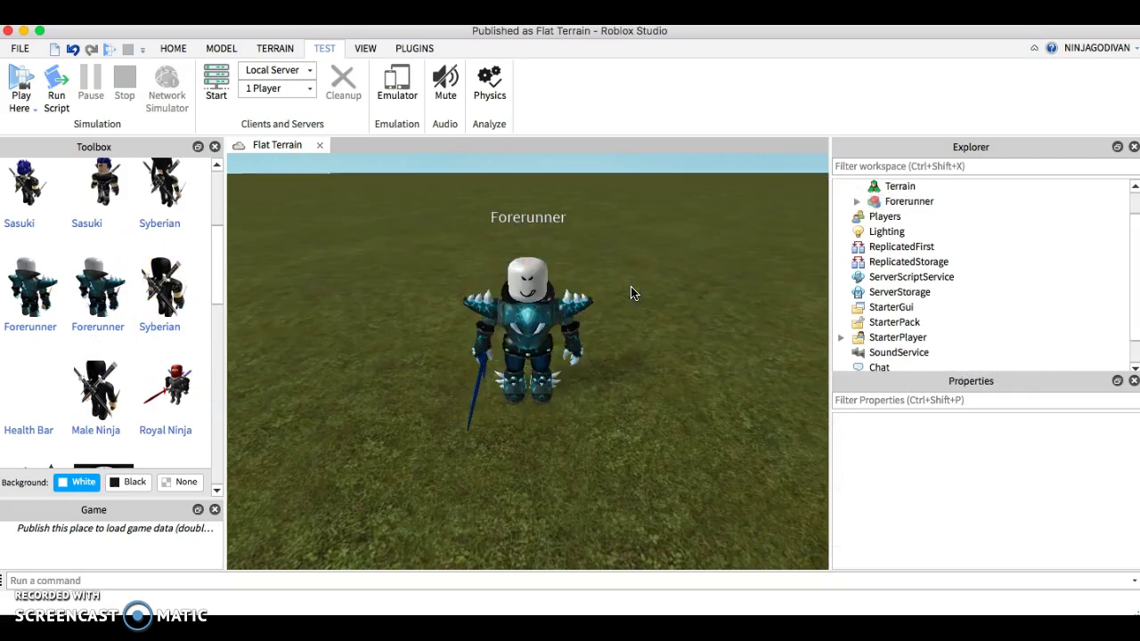